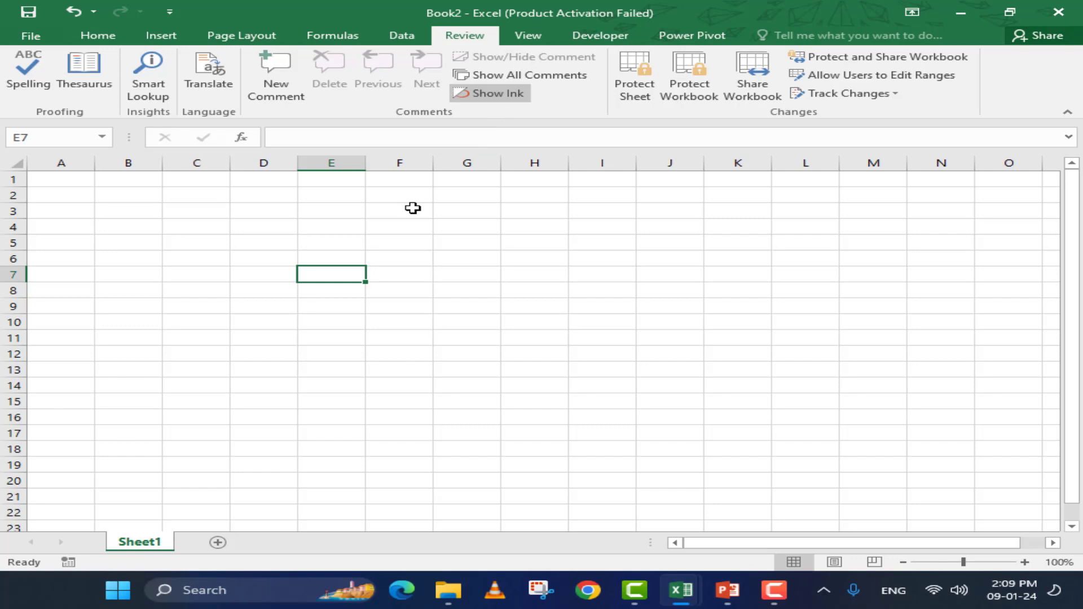
Fill all 84 cells of C3:H16 with 'Teachr' at once using Ctrl+Enter
{"action": "left_click", "coordinate": [290, 222]}
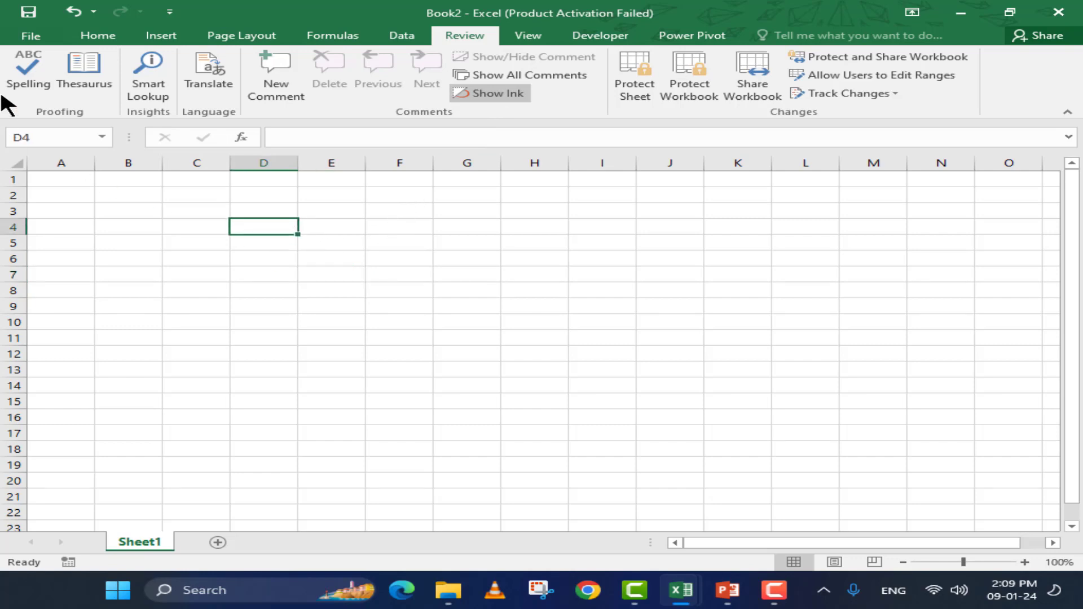
{"action": "left_click_drag", "start_coordinate": [170, 215], "coordinate": [551, 423]}
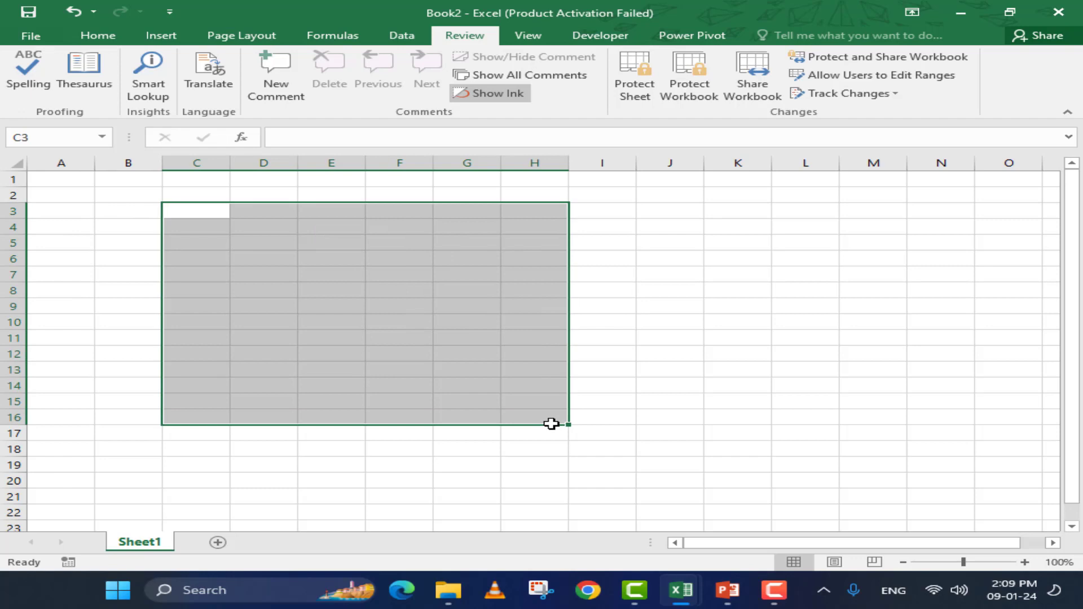
{"action": "type", "text": "Teache"}
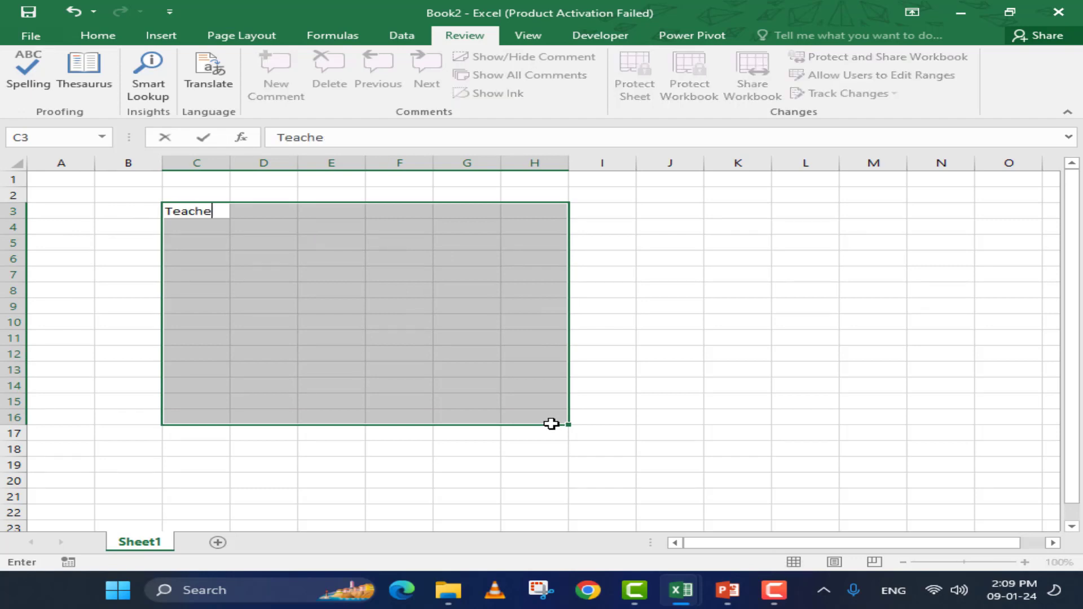
{"action": "key", "text": "BackSpace"}
{"action": "type", "text": "r"}
{"action": "key", "text": "ctrl+Return"}
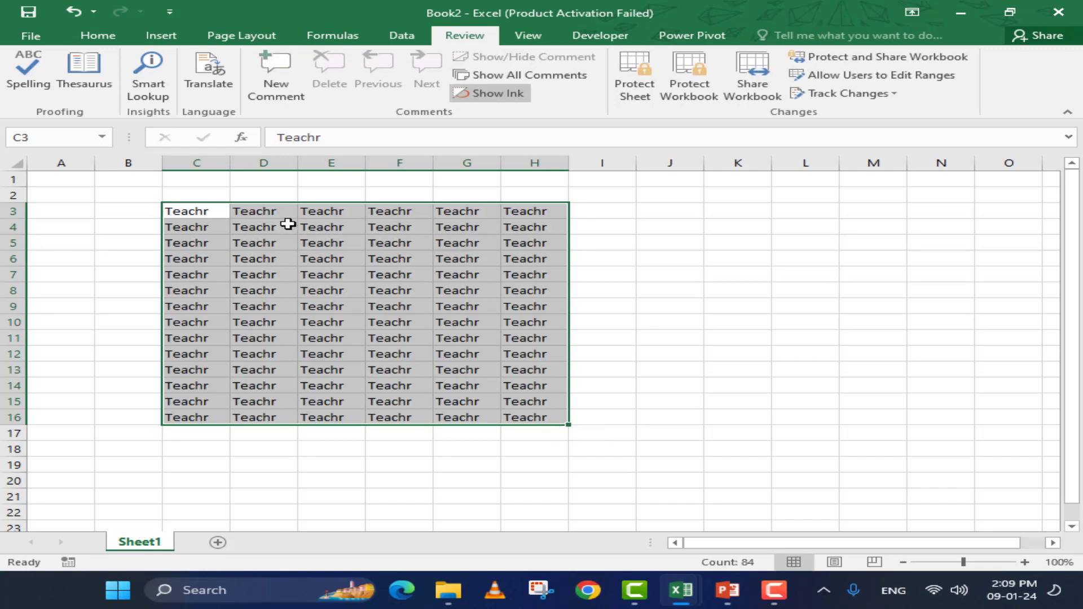
{"action": "left_click", "coordinate": [264, 322]}
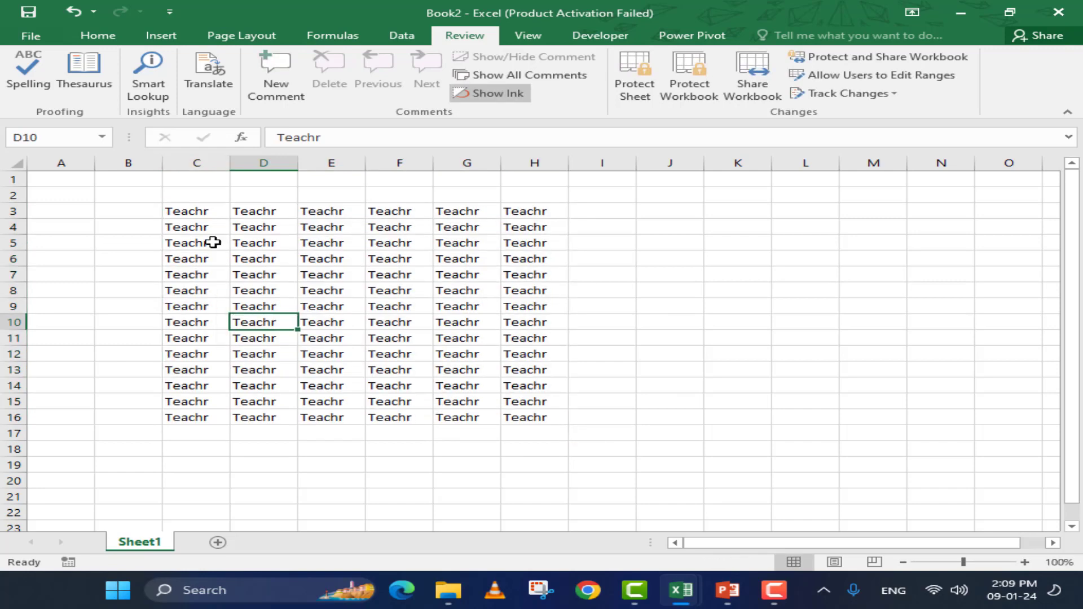
Spell-check the sheet and replace every 'Teachr' with the suggestion 'Teacher' via Change All
{"action": "left_click", "coordinate": [38, 88]}
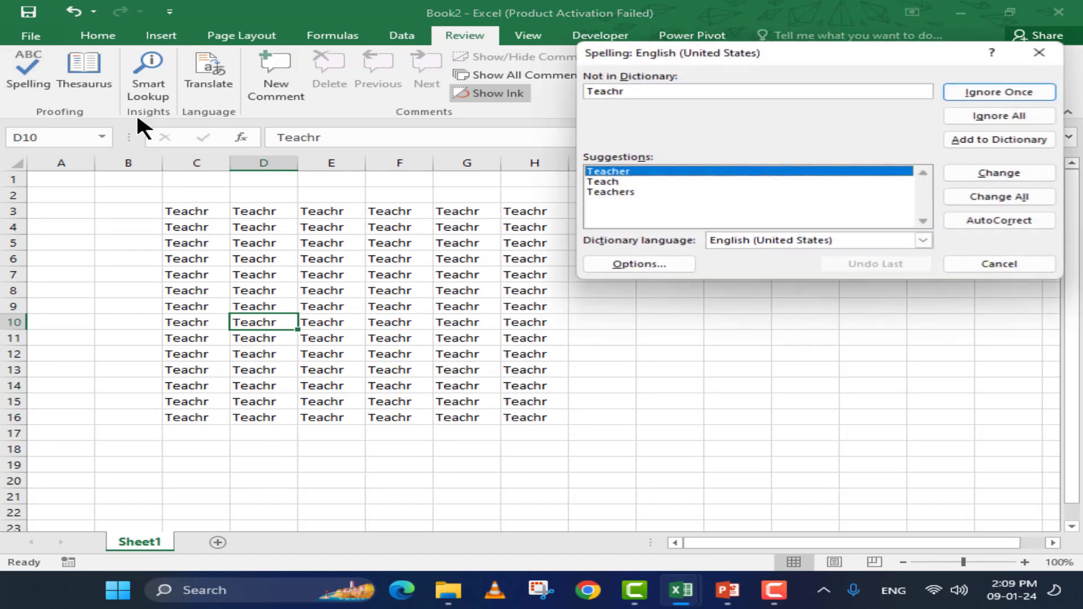
{"action": "left_click", "coordinate": [657, 192]}
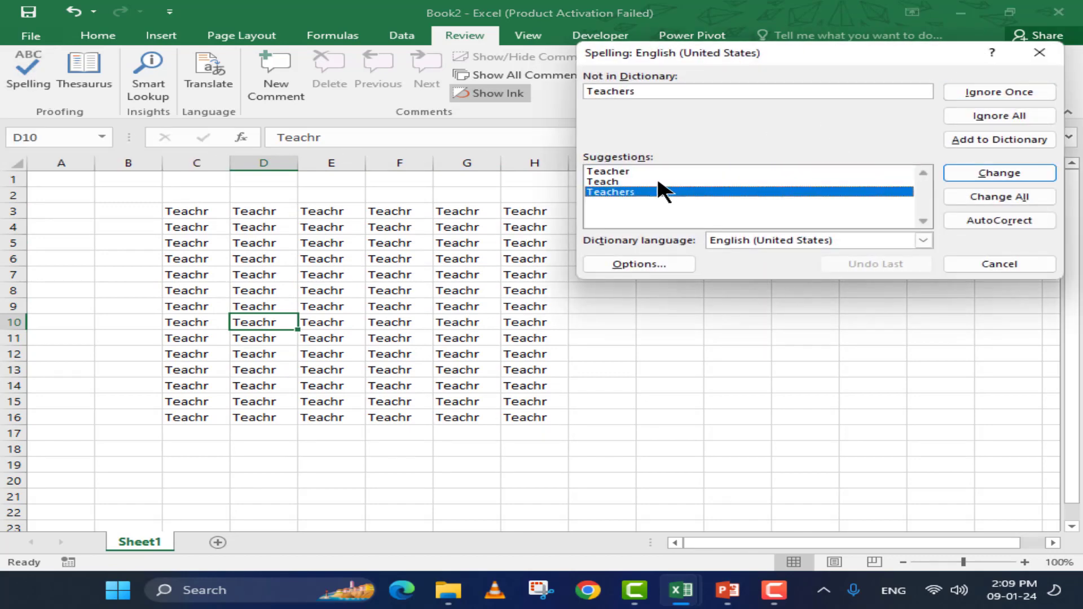
{"action": "left_click", "coordinate": [658, 172]}
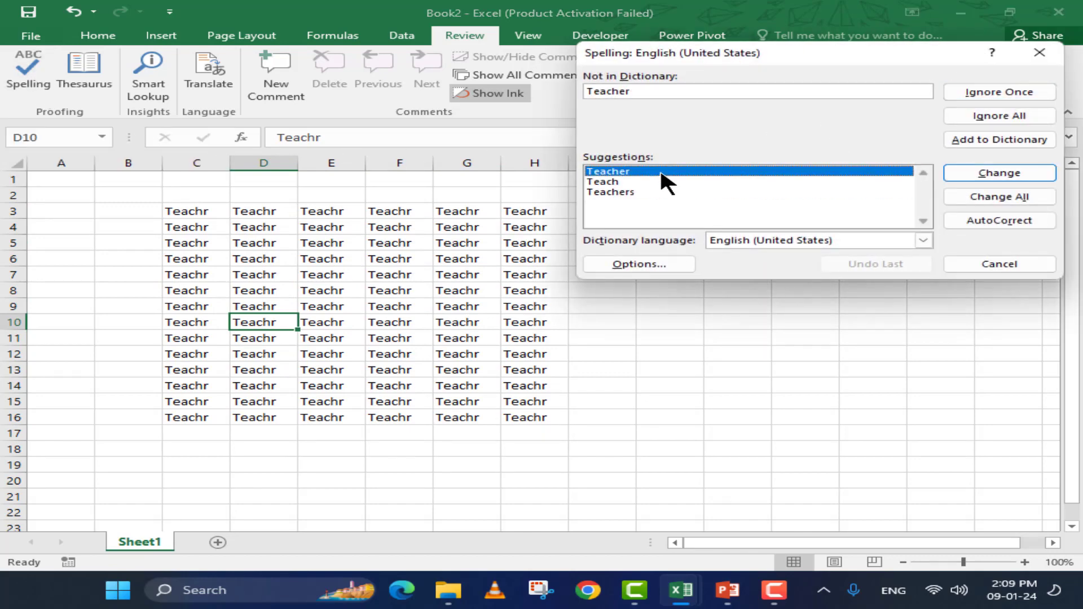
{"action": "left_click", "coordinate": [1008, 175]}
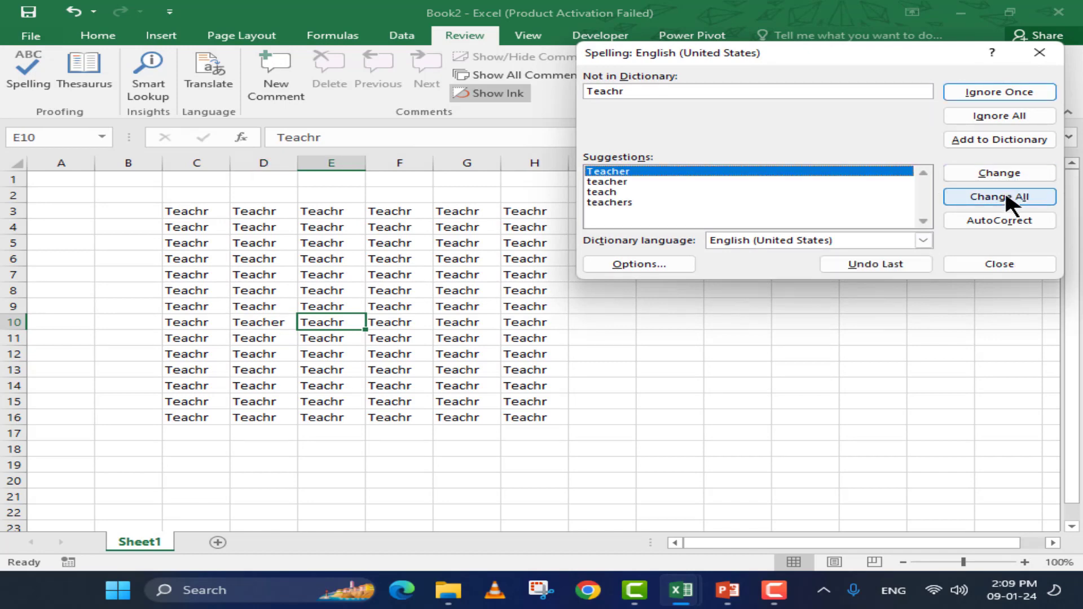
{"action": "left_click", "coordinate": [1004, 191]}
{"action": "left_click", "coordinate": [506, 336]}
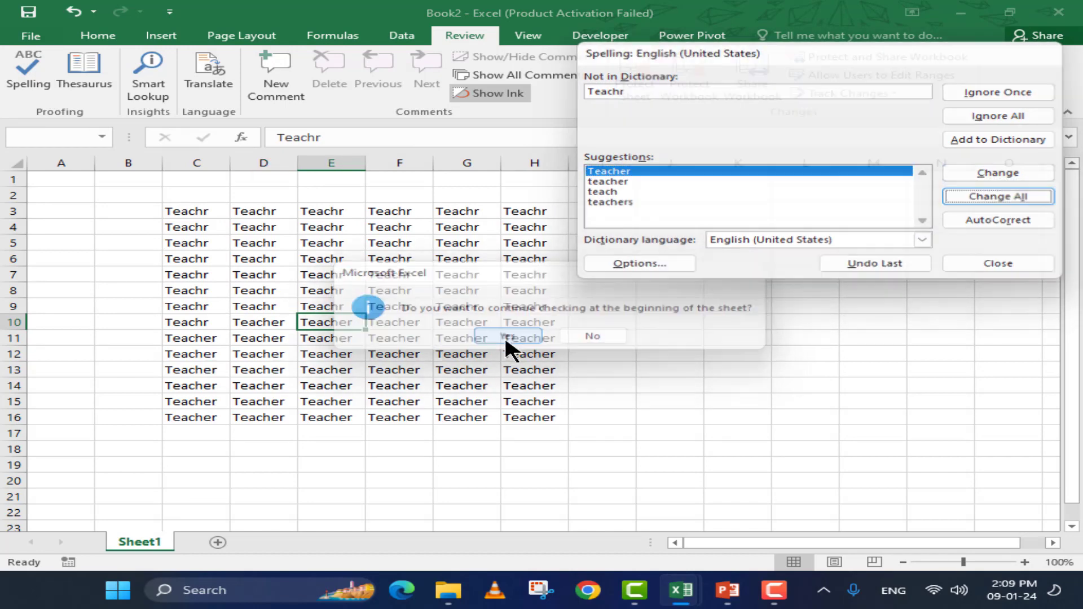
{"action": "left_click", "coordinate": [544, 338]}
{"action": "left_click", "coordinate": [311, 292]}
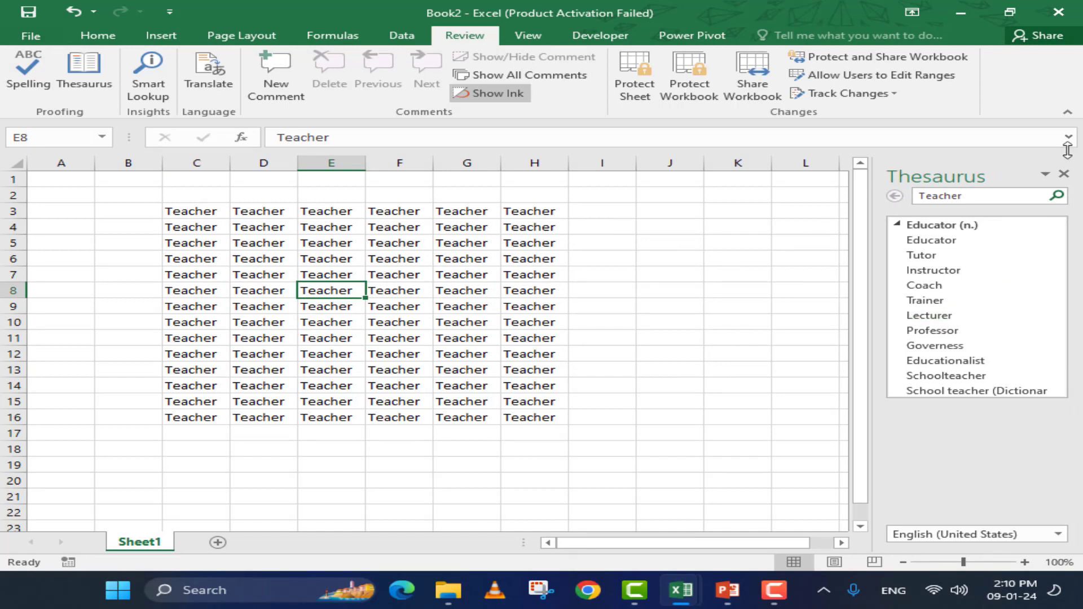
{"action": "left_click", "coordinate": [1063, 174]}
{"action": "left_click", "coordinate": [355, 274]}
{"action": "left_click", "coordinate": [326, 242]}
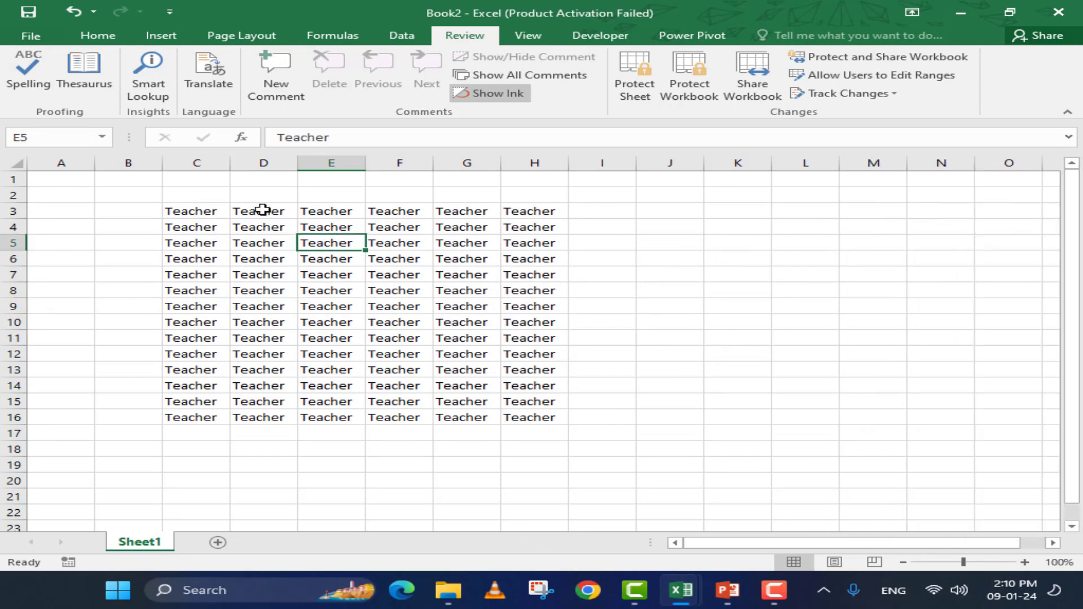
{"action": "left_click", "coordinate": [145, 90]}
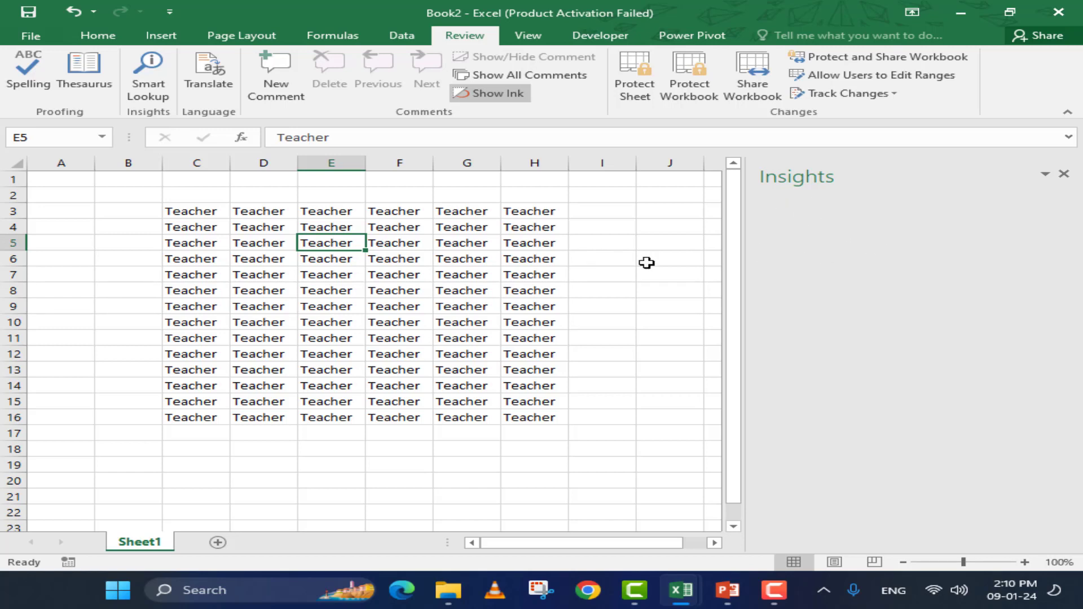
{"action": "left_click", "coordinate": [938, 591]}
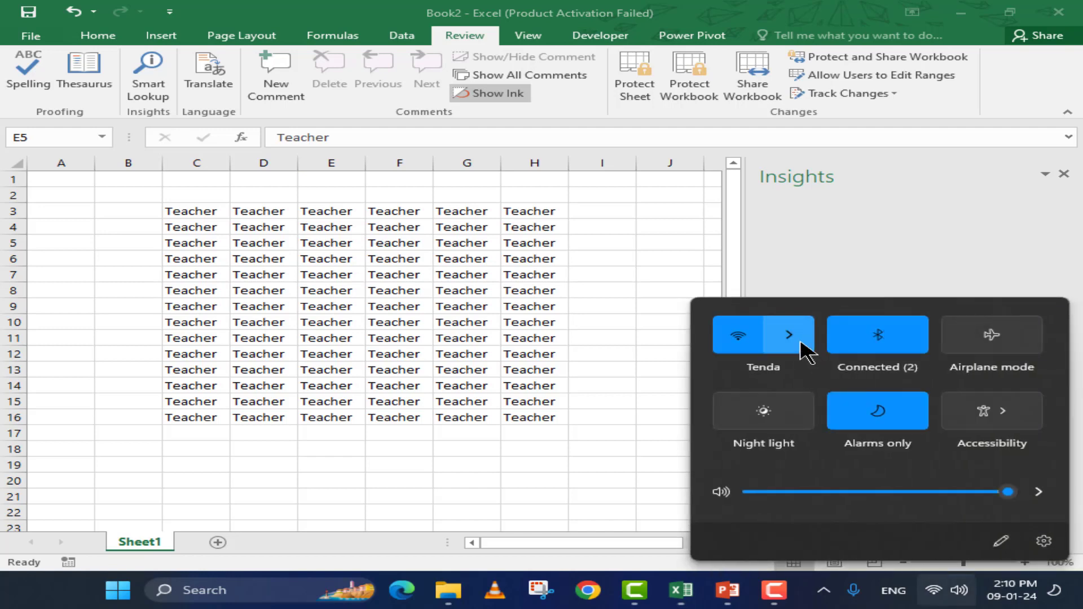
{"action": "left_click", "coordinate": [800, 346]}
{"action": "left_click", "coordinate": [457, 313]}
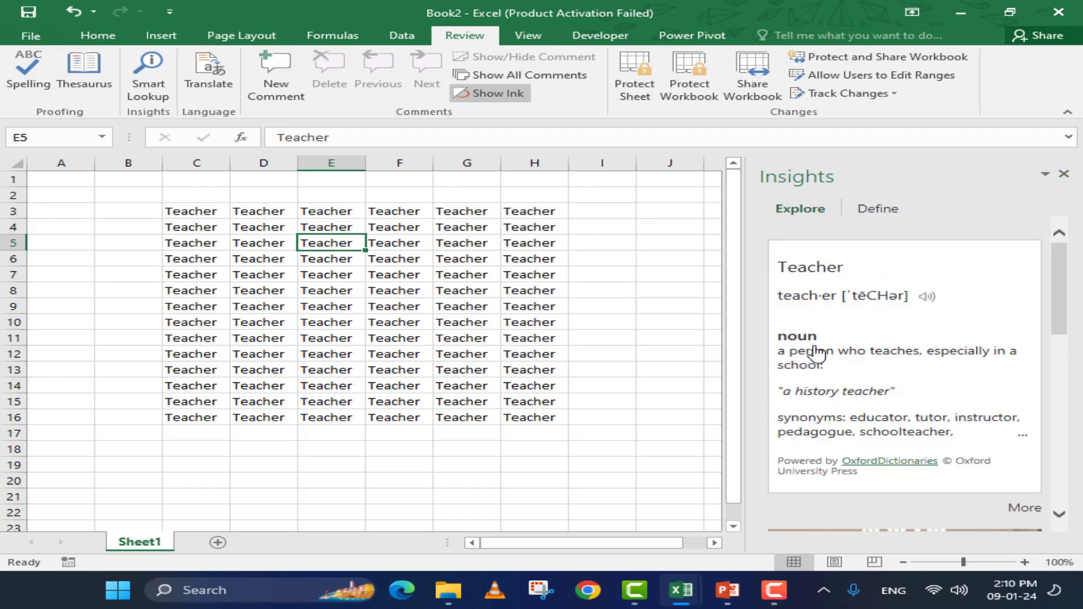
{"action": "scroll", "coordinate": [817, 337], "scroll_direction": "down", "scroll_amount": 2}
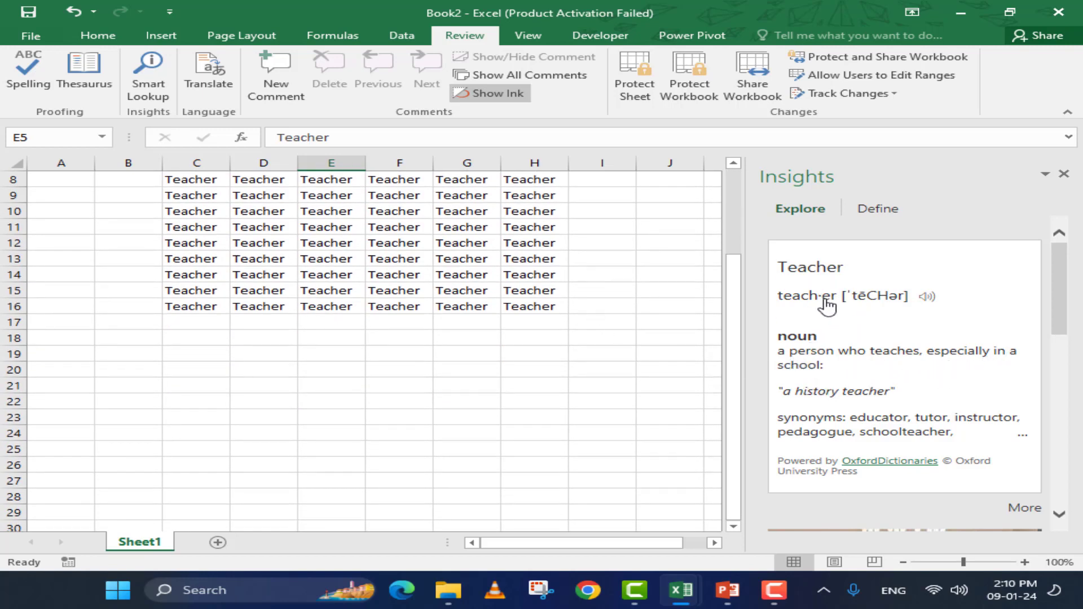
{"action": "left_click", "coordinate": [451, 274]}
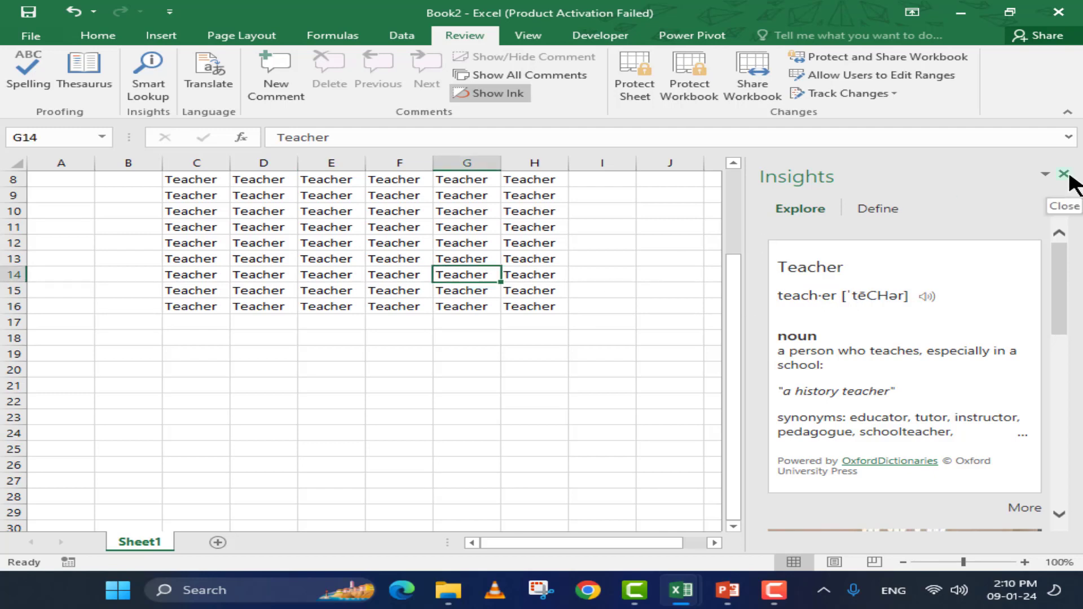
{"action": "left_click", "coordinate": [1063, 173]}
{"action": "scroll", "coordinate": [421, 286], "scroll_direction": "up", "scroll_amount": 3}
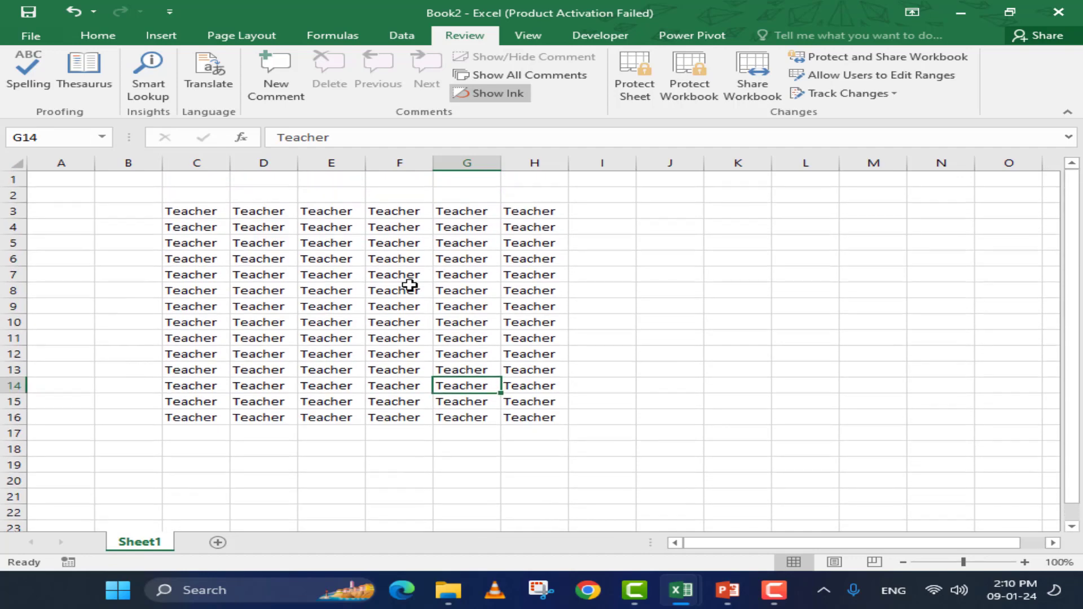
{"action": "left_click", "coordinate": [333, 275]}
{"action": "left_click", "coordinate": [214, 76]}
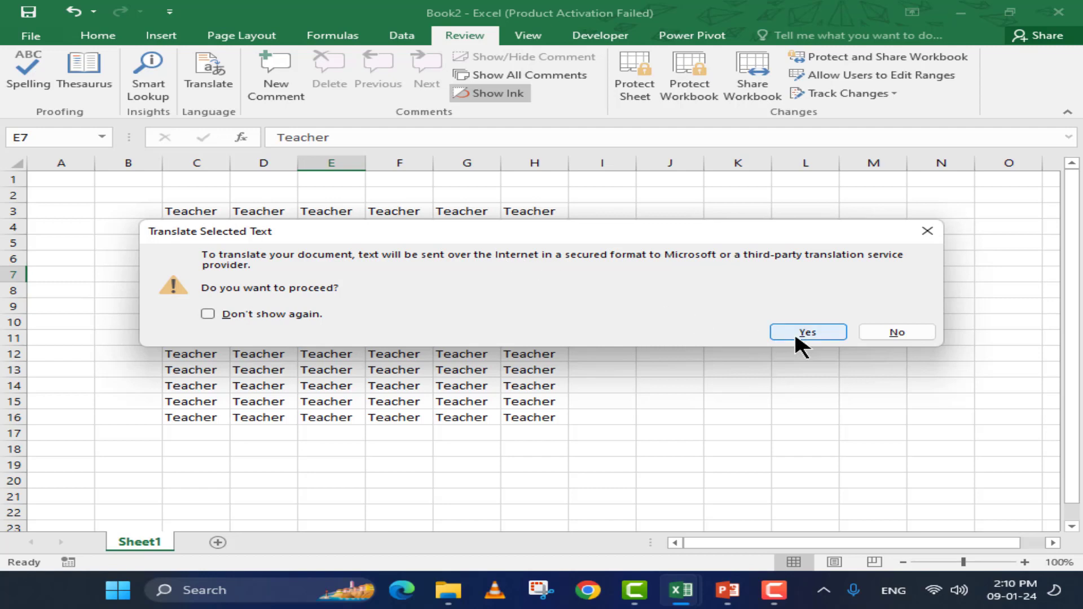
{"action": "left_click_drag", "start_coordinate": [699, 226], "coordinate": [699, 208]}
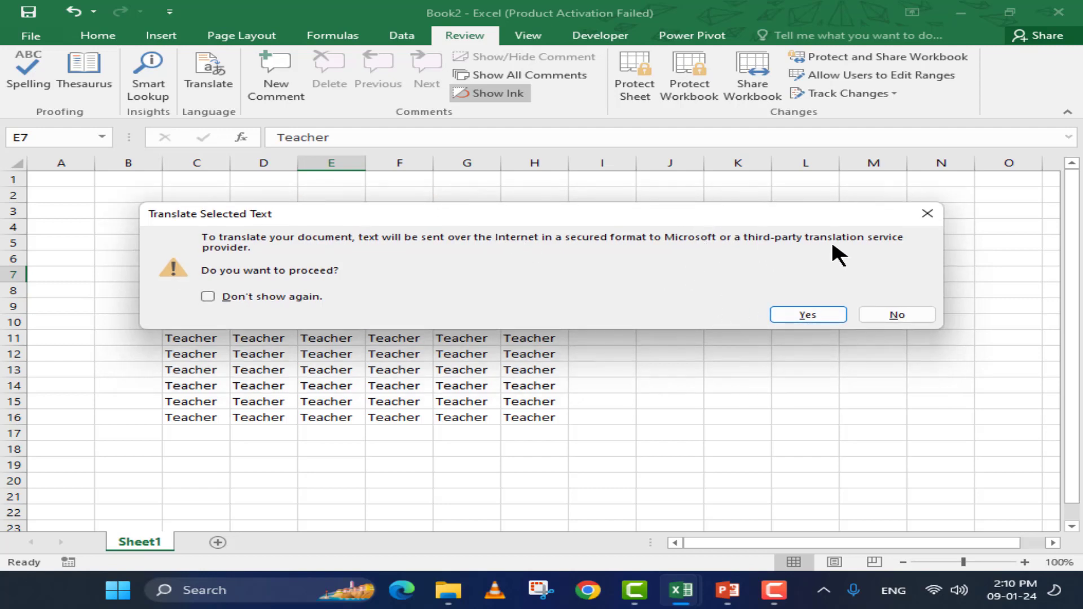
{"action": "left_click", "coordinate": [812, 313]}
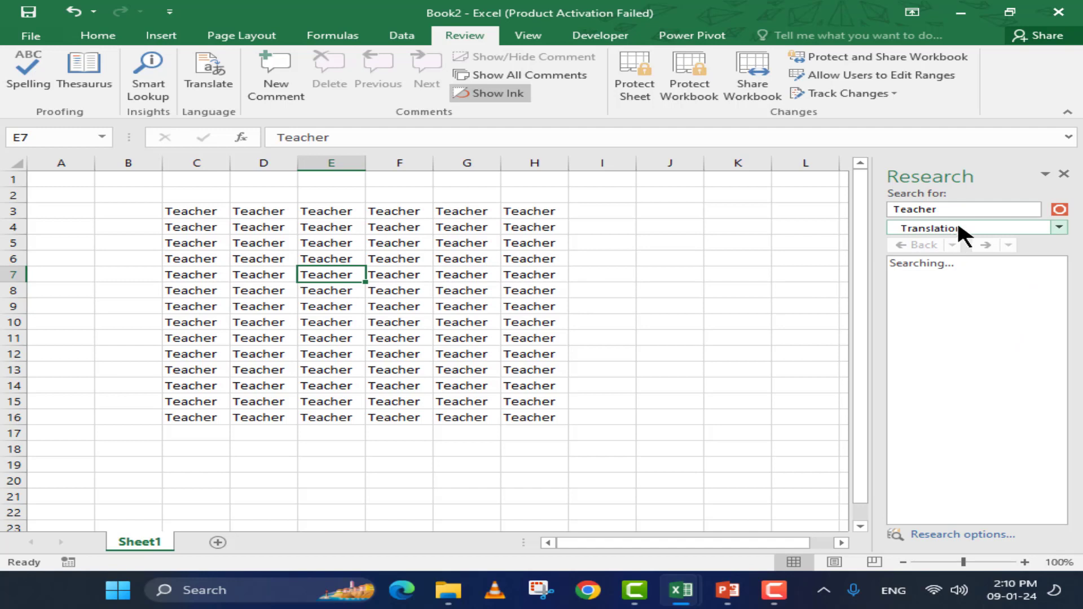
{"action": "left_click", "coordinate": [975, 225]}
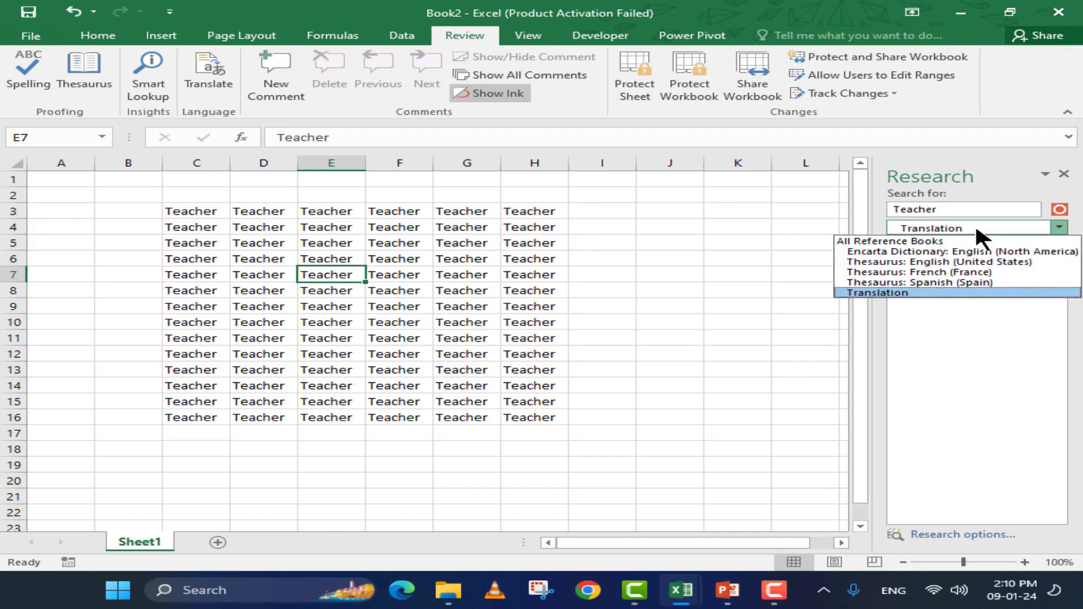
{"action": "left_click", "coordinate": [989, 273]}
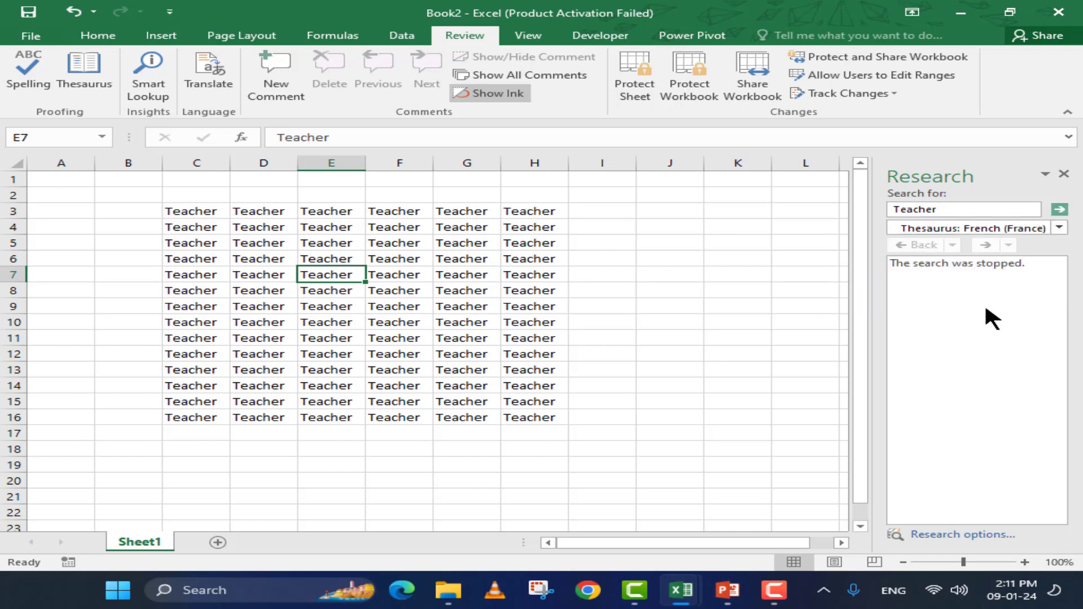
{"action": "left_click", "coordinate": [1051, 210]}
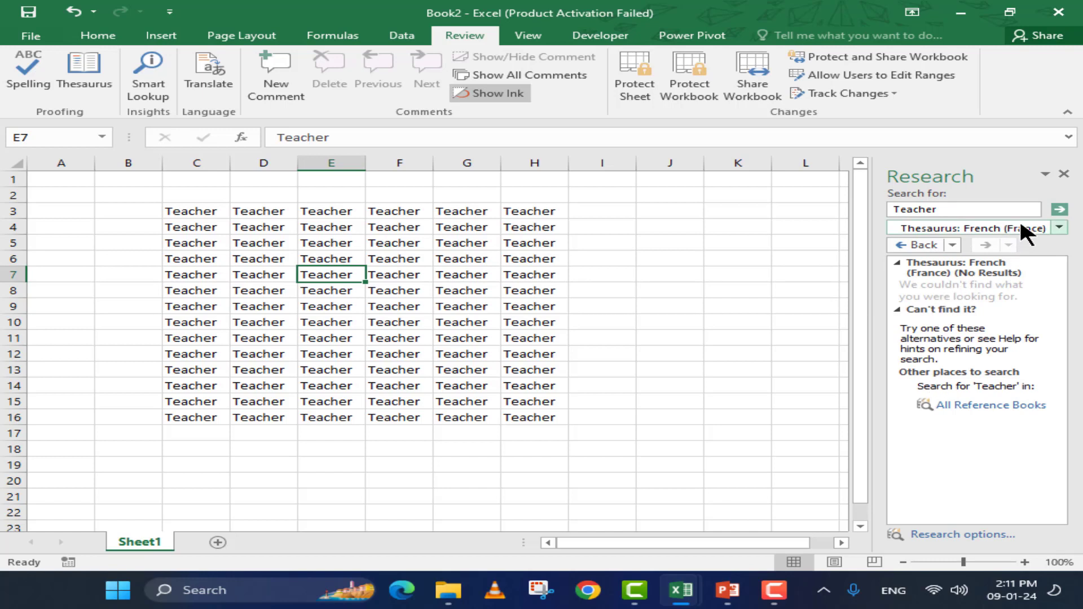
{"action": "left_click", "coordinate": [1064, 174]}
{"action": "left_click", "coordinate": [376, 283]}
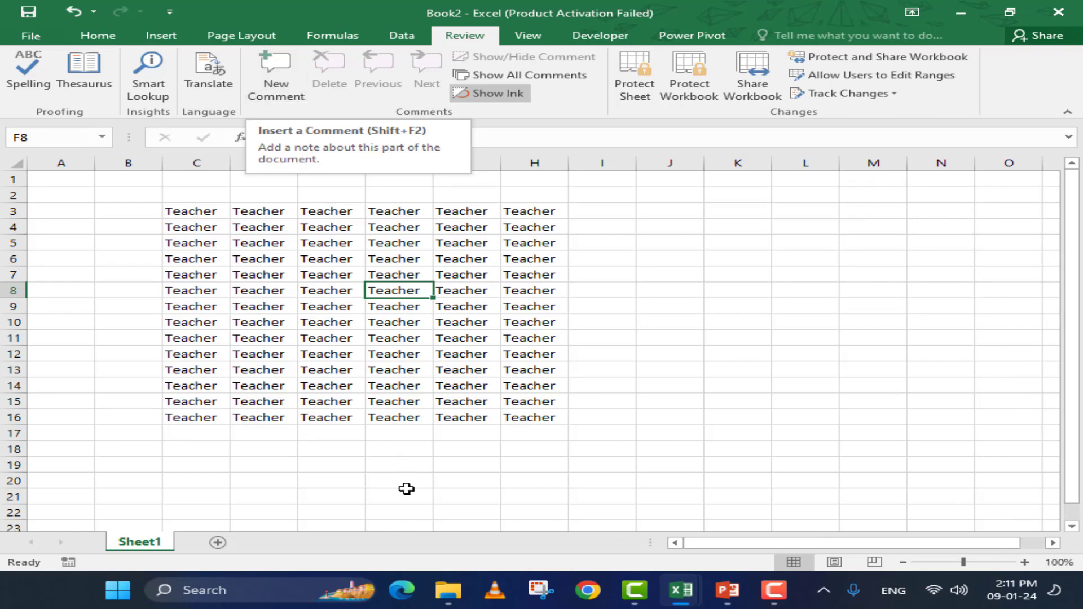
Add empty comments to cells F3, E5 and E8
{"action": "left_click", "coordinate": [421, 213]}
{"action": "left_click", "coordinate": [284, 90]}
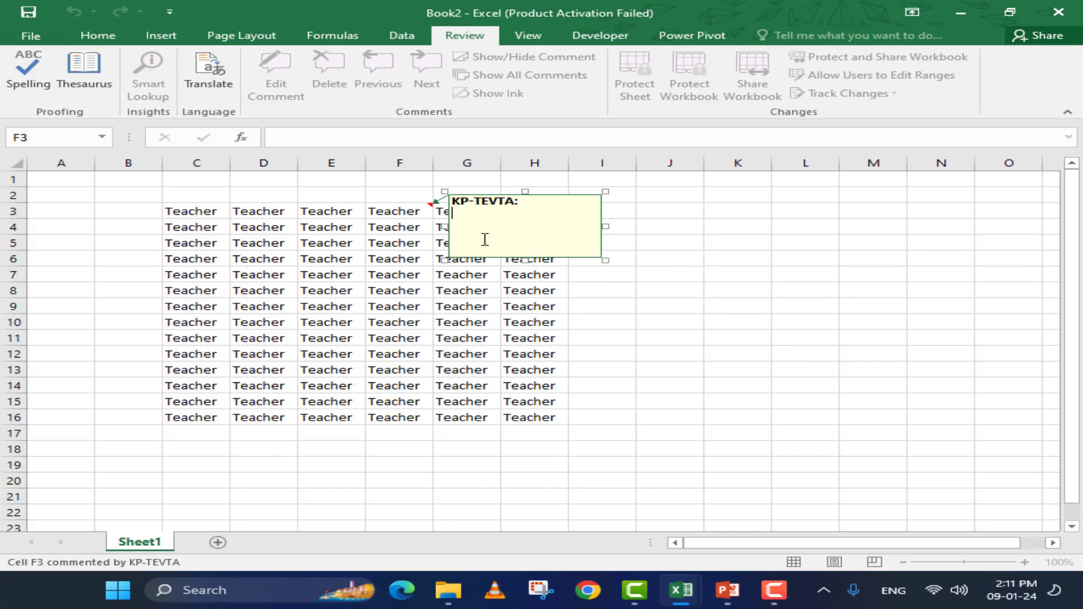
{"action": "left_click", "coordinate": [330, 241]}
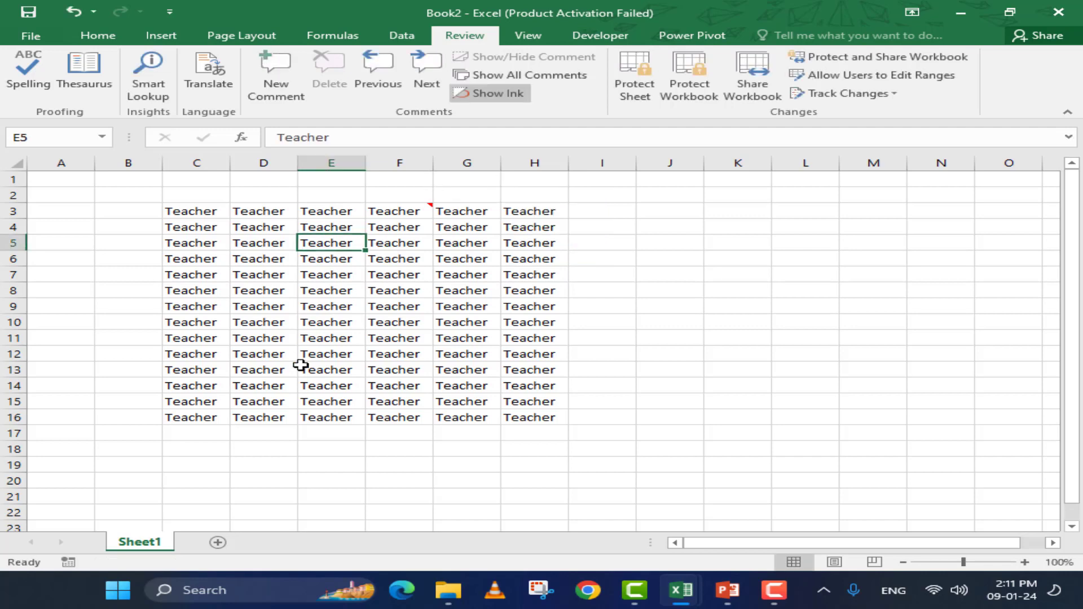
{"action": "key", "text": "shift+F2"}
{"action": "left_click", "coordinate": [331, 291]}
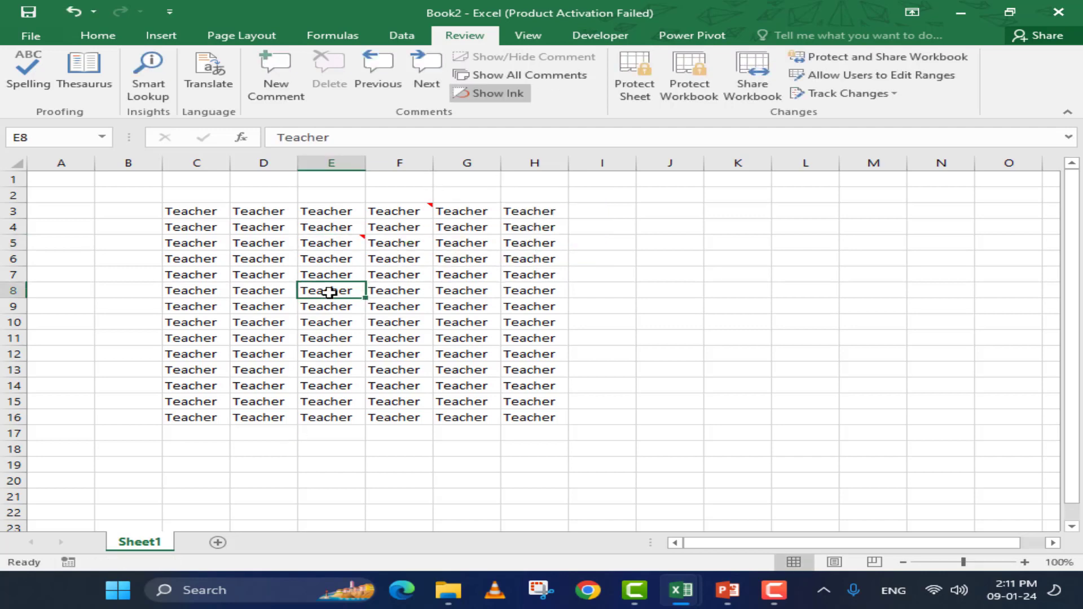
{"action": "key", "text": "shift+F2"}
Add empty comments to E10, C10 and C6, then show all comments on the sheet
{"action": "left_click", "coordinate": [329, 327]}
{"action": "key", "text": "shift+F2"}
{"action": "left_click", "coordinate": [223, 321]}
{"action": "key", "text": "shift+F2"}
{"action": "left_click", "coordinate": [221, 265]}
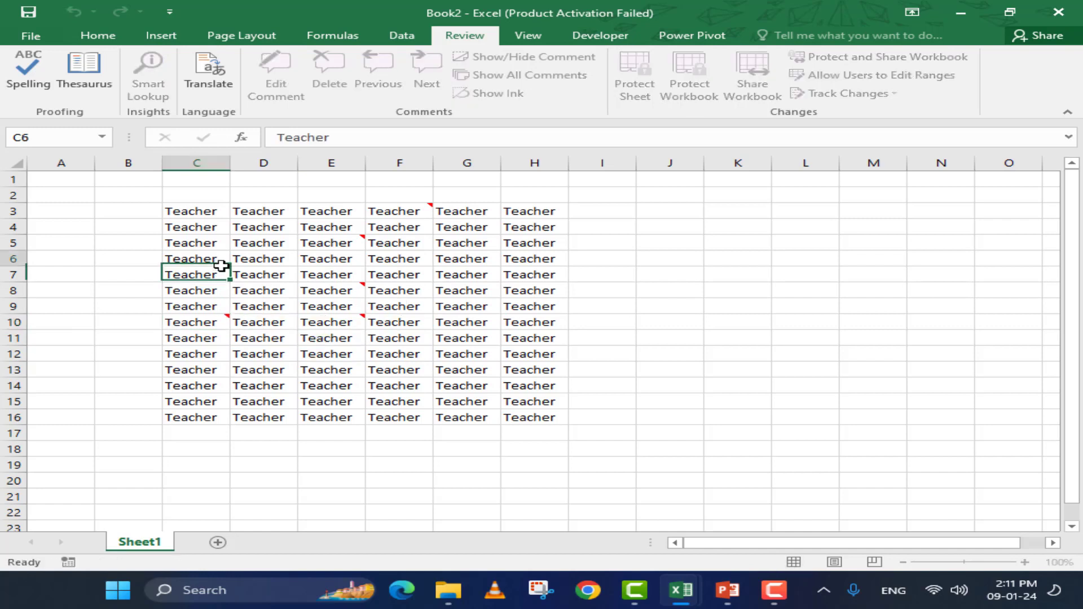
{"action": "key", "text": "shift+F2"}
{"action": "left_click", "coordinate": [237, 223]}
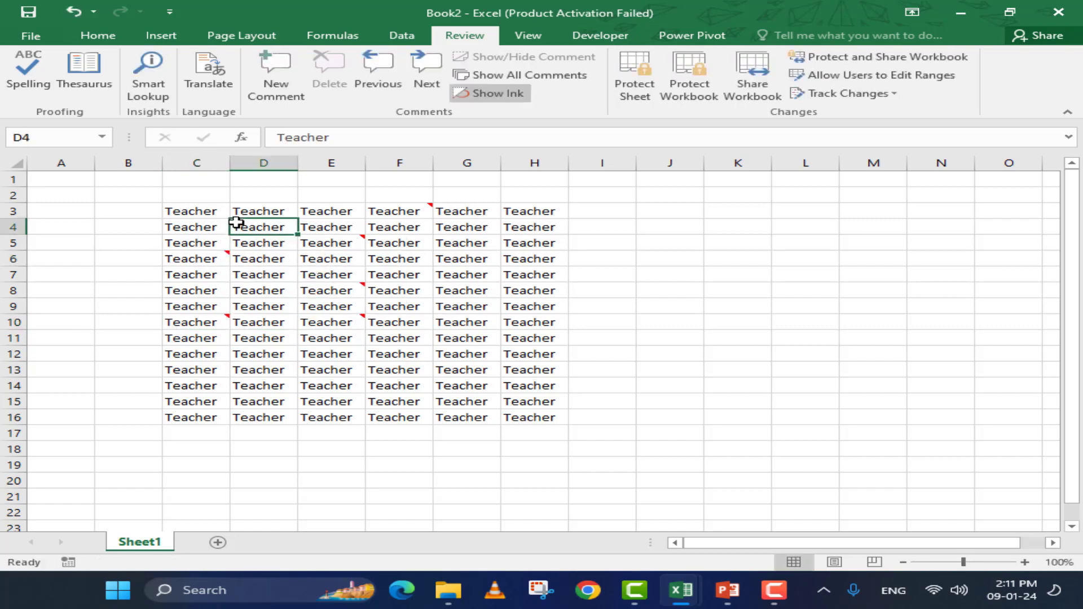
{"action": "left_click", "coordinate": [493, 73]}
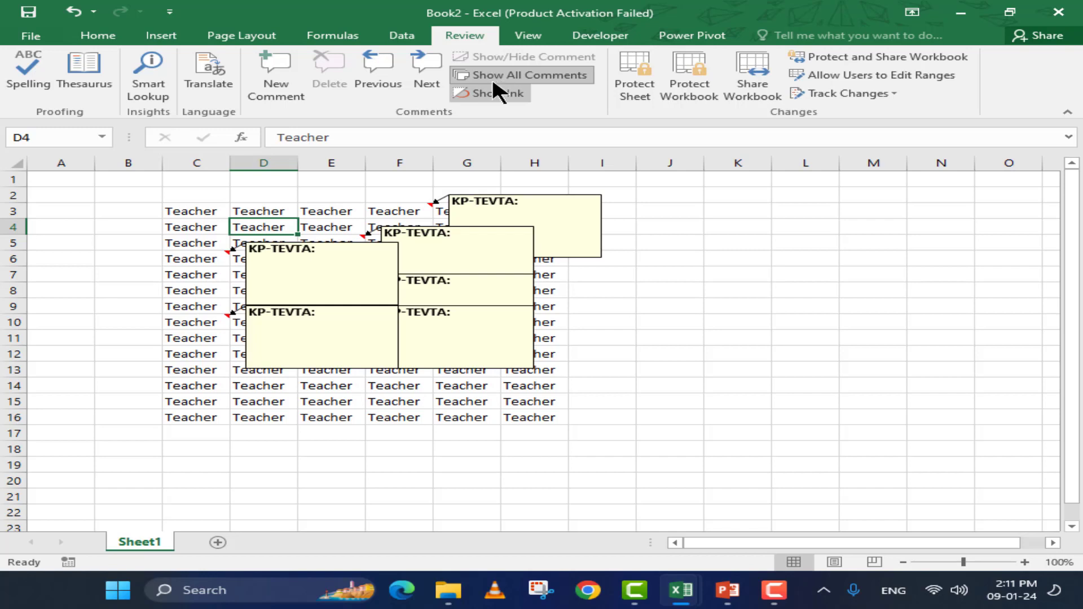
Toggle comment display, browse the comments, and delete the F3 comment
{"action": "left_click", "coordinate": [496, 76]}
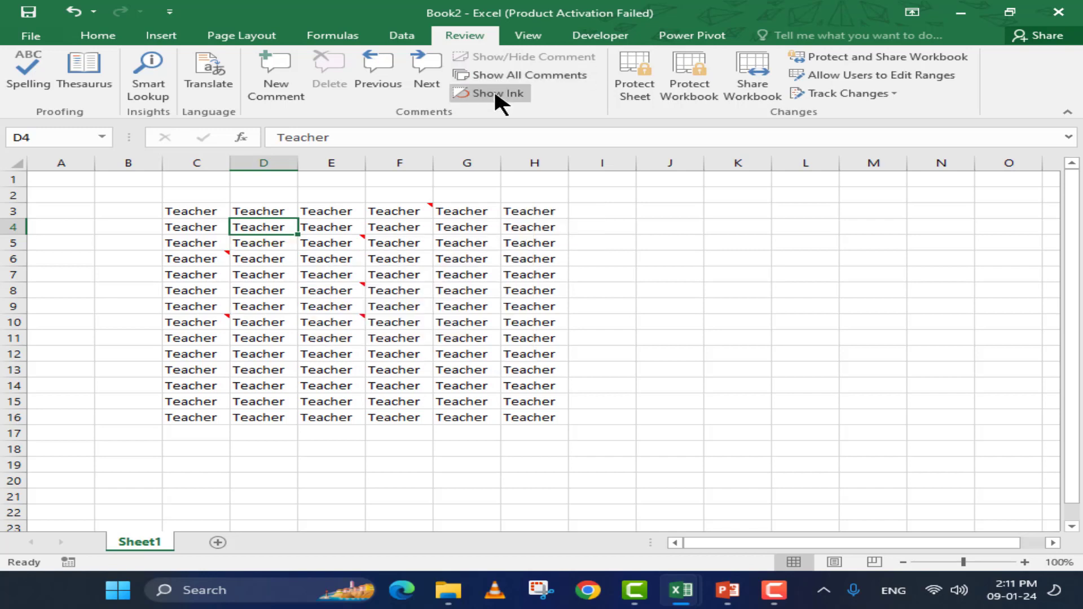
{"action": "left_click", "coordinate": [496, 75]}
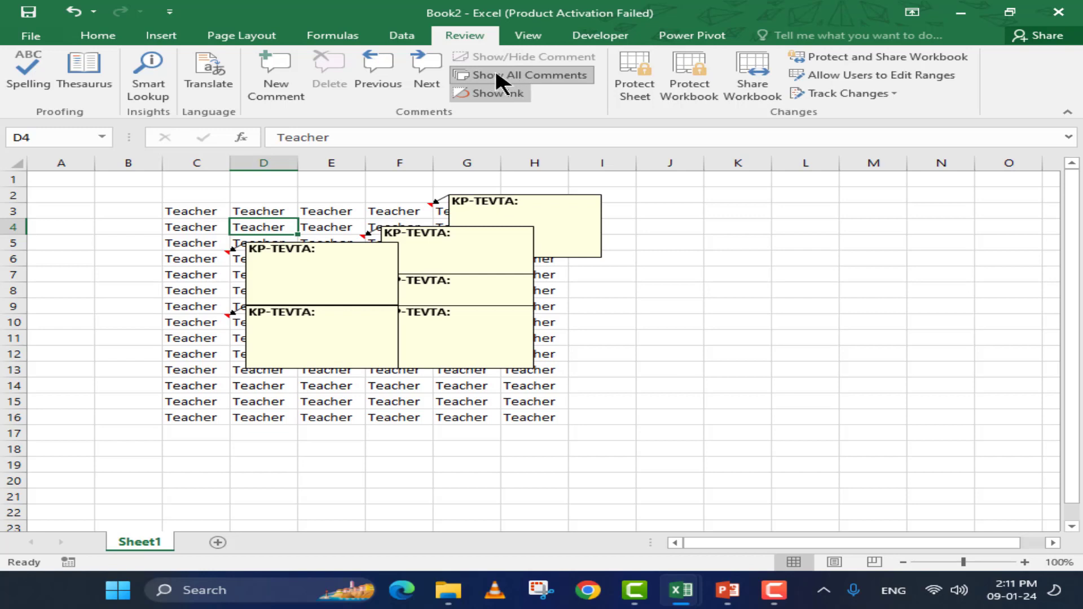
{"action": "left_click", "coordinate": [425, 68]}
{"action": "left_click", "coordinate": [390, 67]}
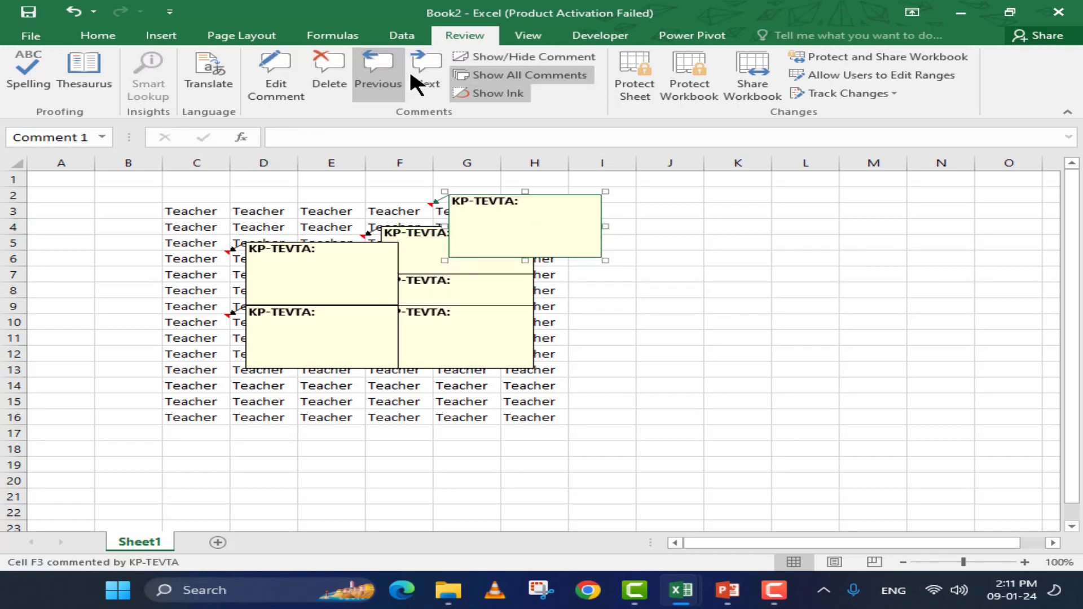
{"action": "left_click", "coordinate": [411, 74]}
{"action": "left_click", "coordinate": [386, 73]}
{"action": "left_click", "coordinate": [335, 75]}
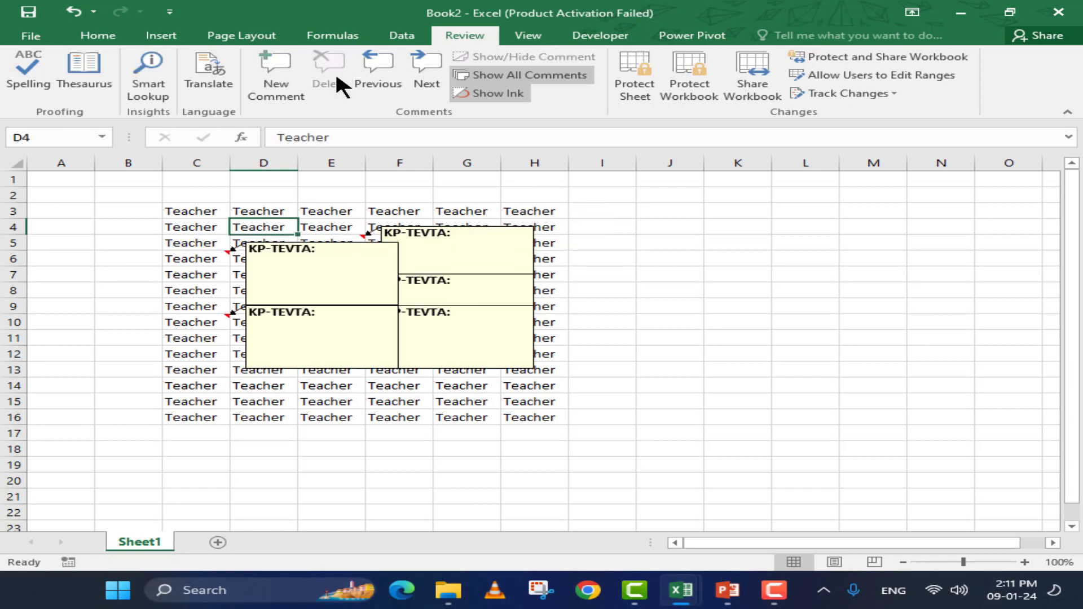
Delete the remaining comments on E5, C6, E8, C10 and E10
{"action": "left_click", "coordinate": [423, 72]}
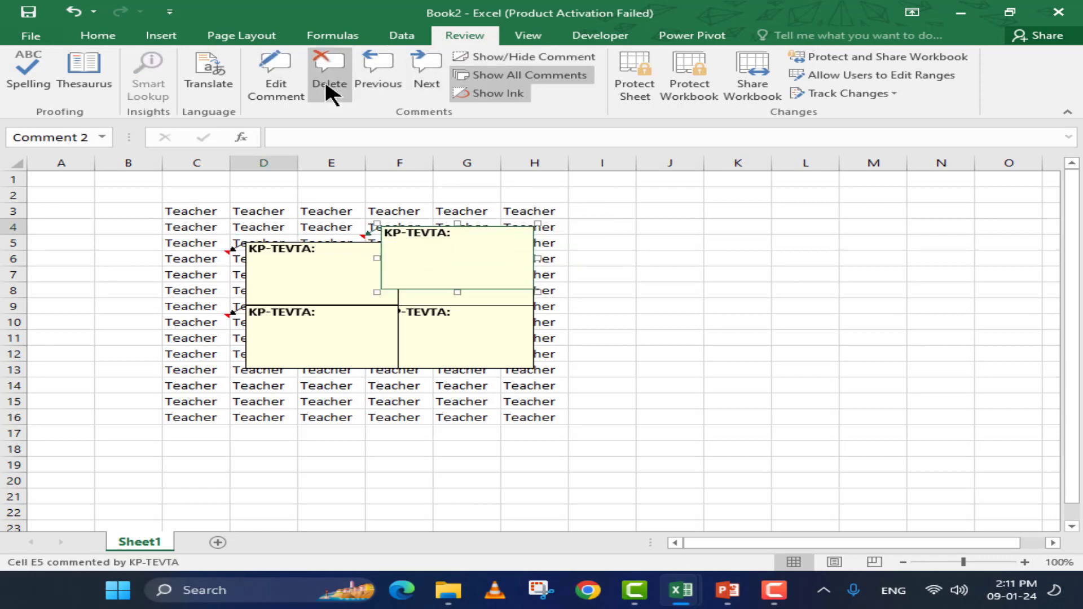
{"action": "left_click", "coordinate": [324, 79]}
{"action": "left_click", "coordinate": [415, 67]}
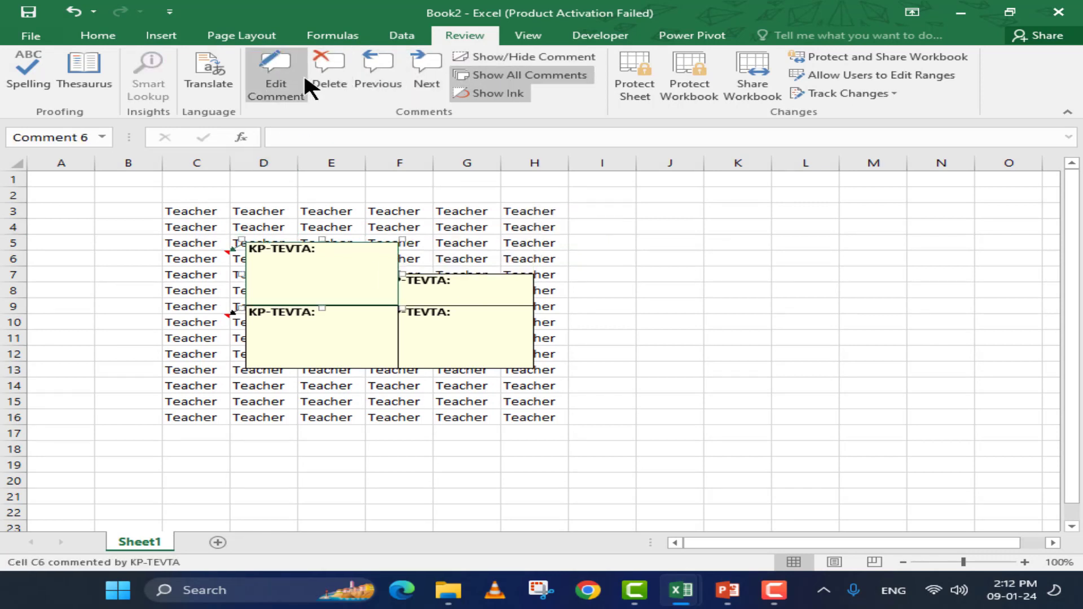
{"action": "left_click", "coordinate": [323, 84]}
{"action": "left_click", "coordinate": [412, 67]}
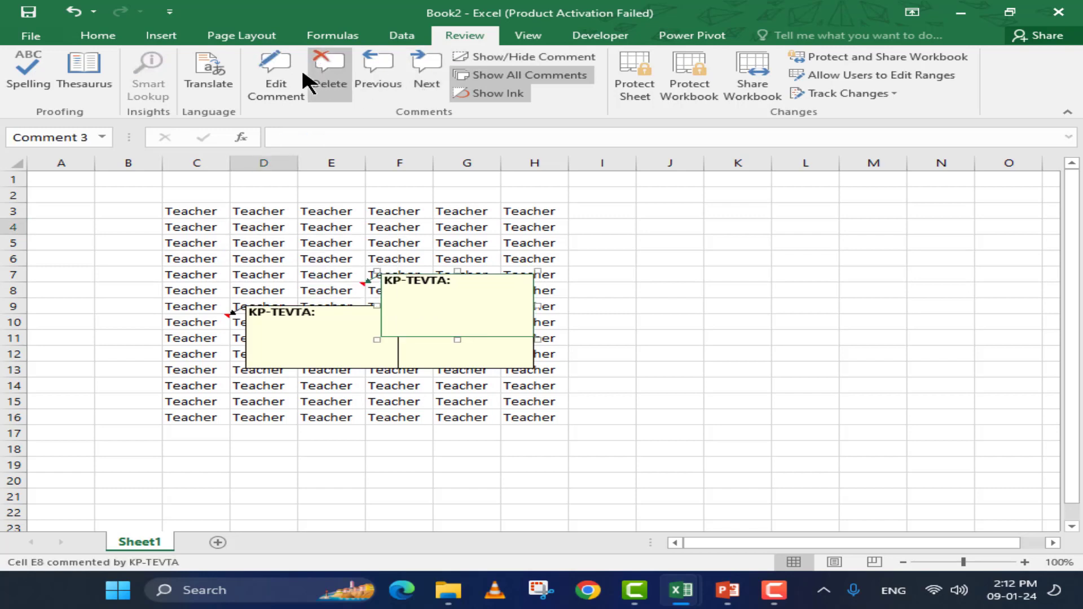
{"action": "left_click", "coordinate": [317, 69]}
{"action": "left_click", "coordinate": [378, 67]}
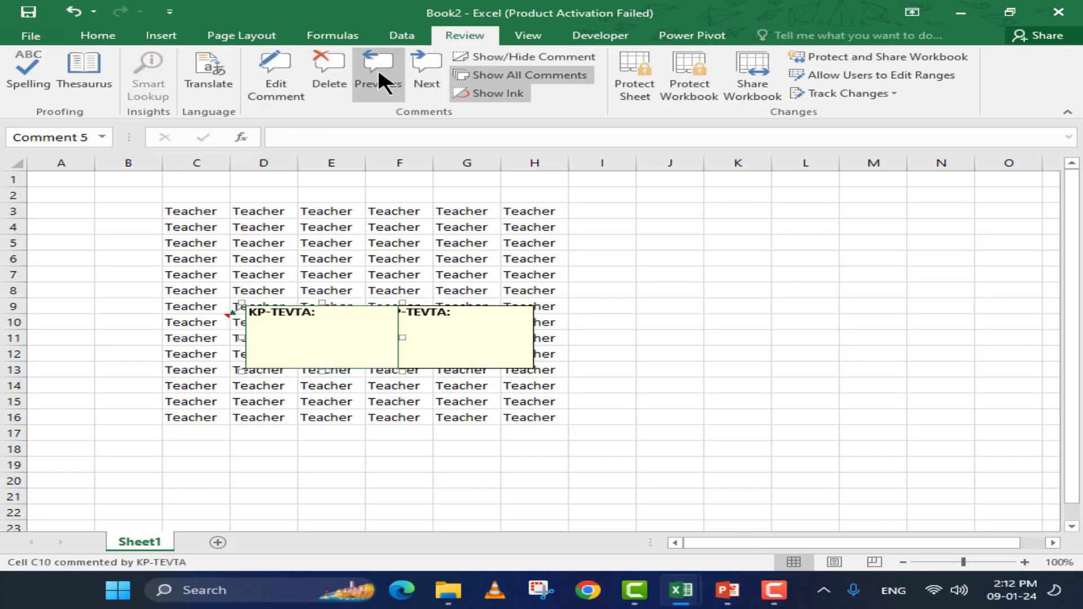
{"action": "left_click", "coordinate": [335, 69]}
{"action": "left_click", "coordinate": [413, 70]}
{"action": "left_click", "coordinate": [333, 85]}
{"action": "left_click", "coordinate": [542, 227]}
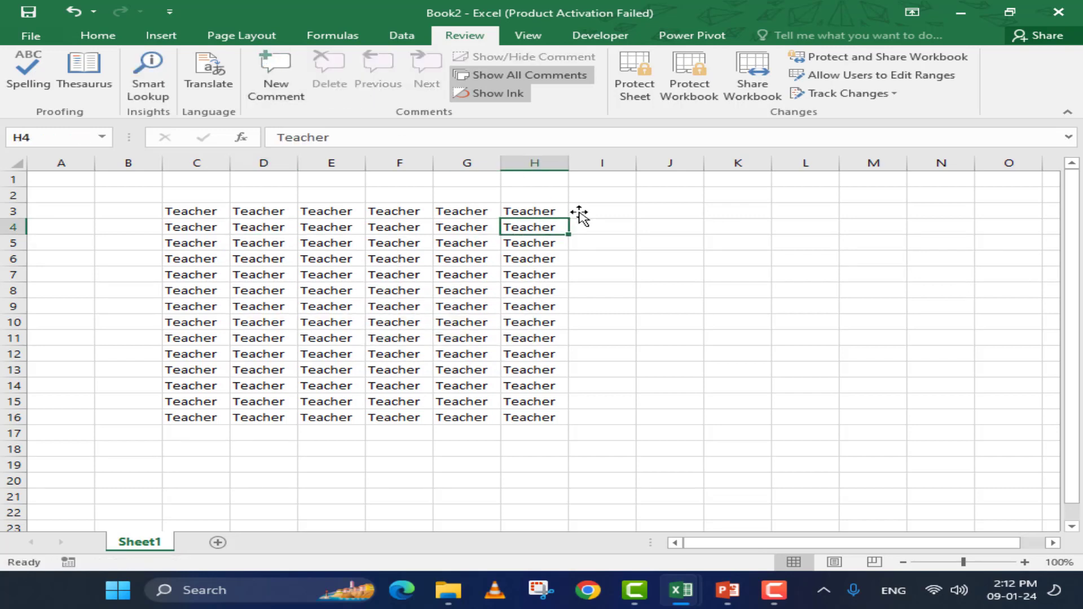
Open the Protect Sheet dialog and cancel it without protecting the sheet
{"action": "left_click", "coordinate": [645, 88]}
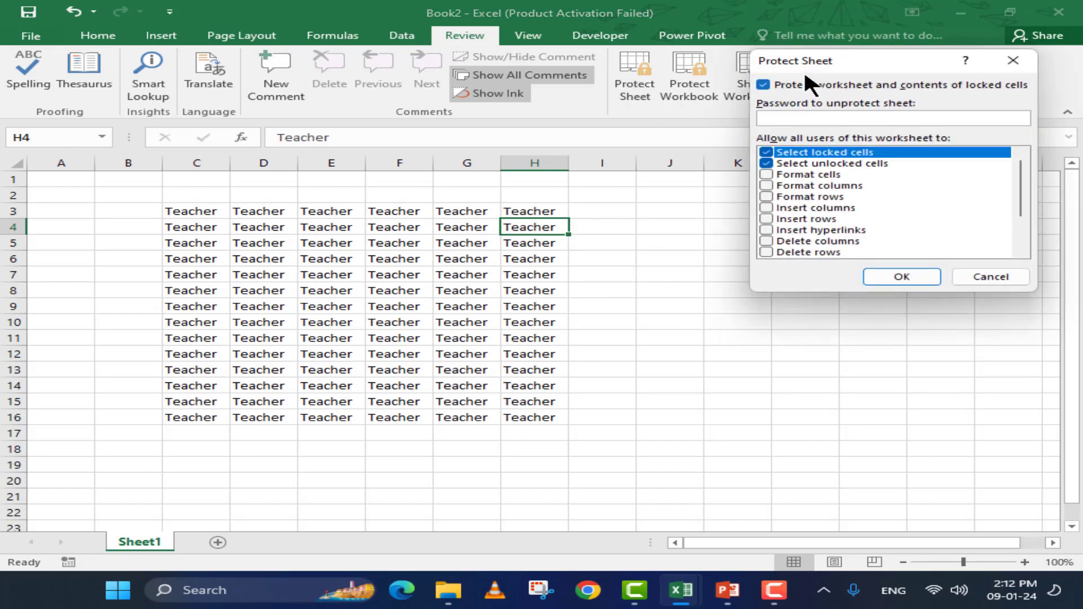
{"action": "left_click_drag", "start_coordinate": [785, 62], "coordinate": [495, 189]}
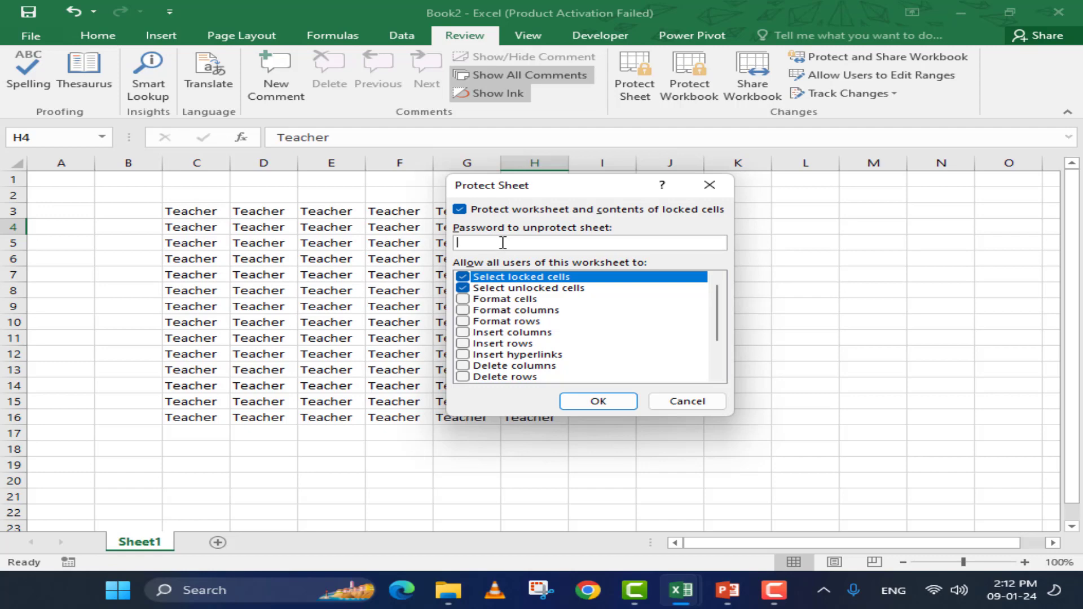
{"action": "left_click", "coordinate": [697, 396]}
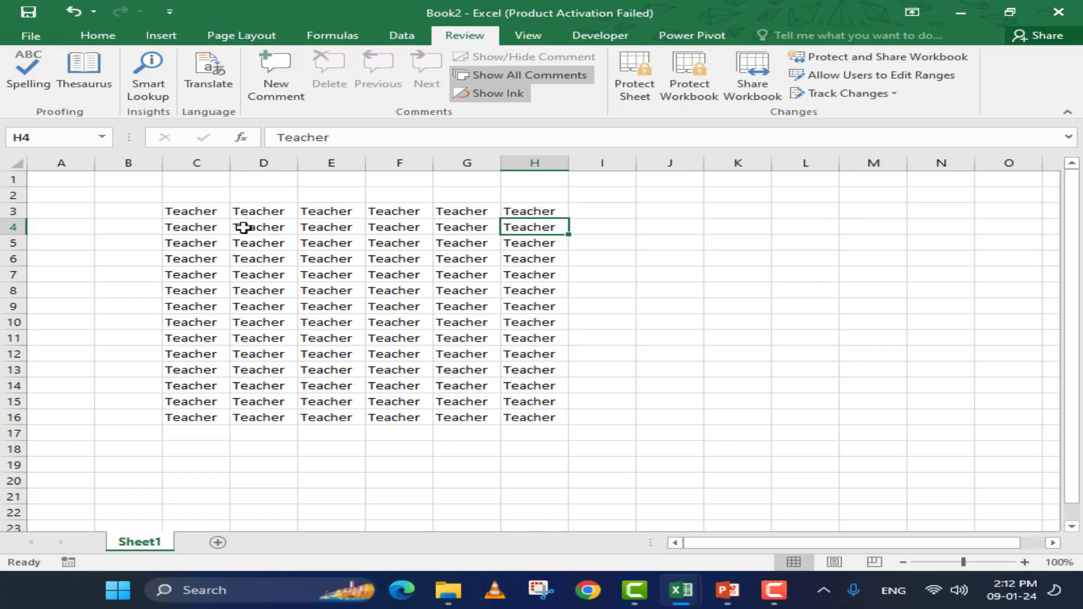
{"action": "left_click", "coordinate": [202, 213]}
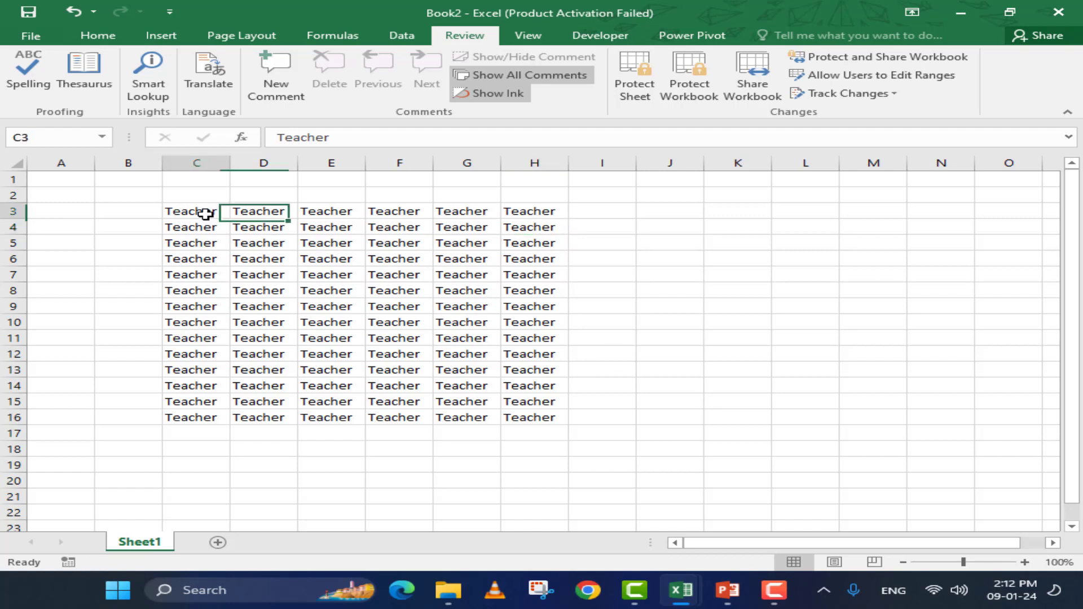
Protect Sheet1 with a password, entering it and confirming it
{"action": "left_click", "coordinate": [630, 92]}
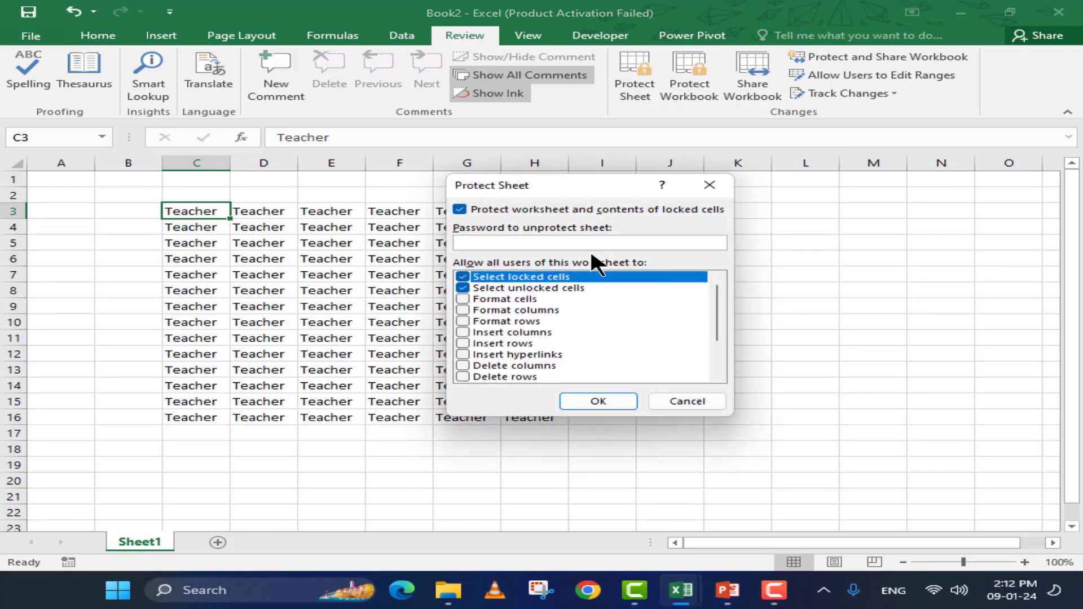
{"action": "type", "text": "12"}
{"action": "left_click", "coordinate": [598, 401]}
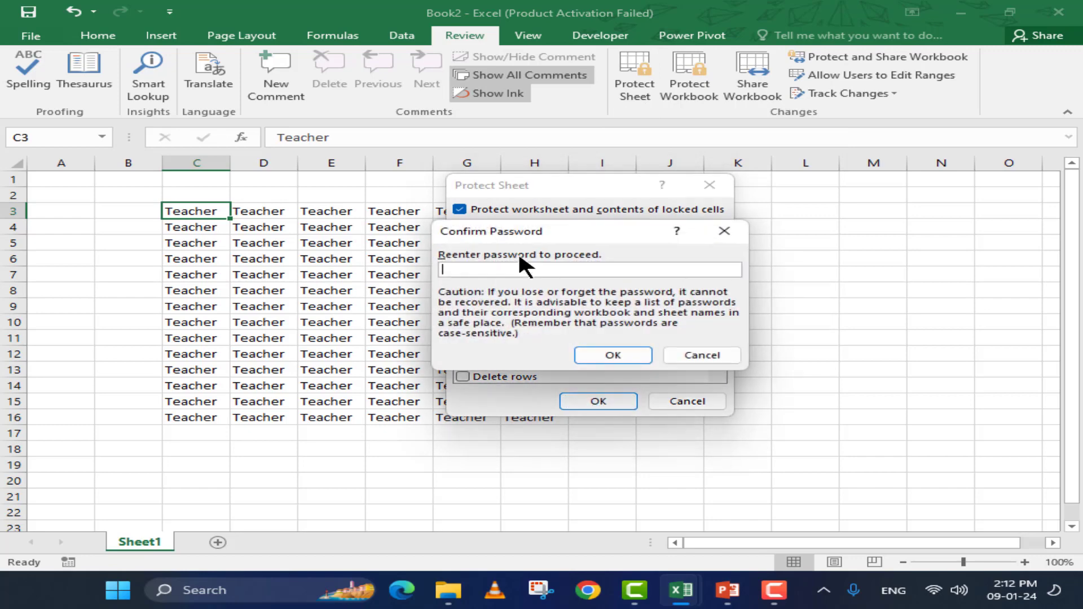
{"action": "type", "text": "12"}
{"action": "left_click", "coordinate": [613, 356]}
{"action": "left_click", "coordinate": [327, 244]}
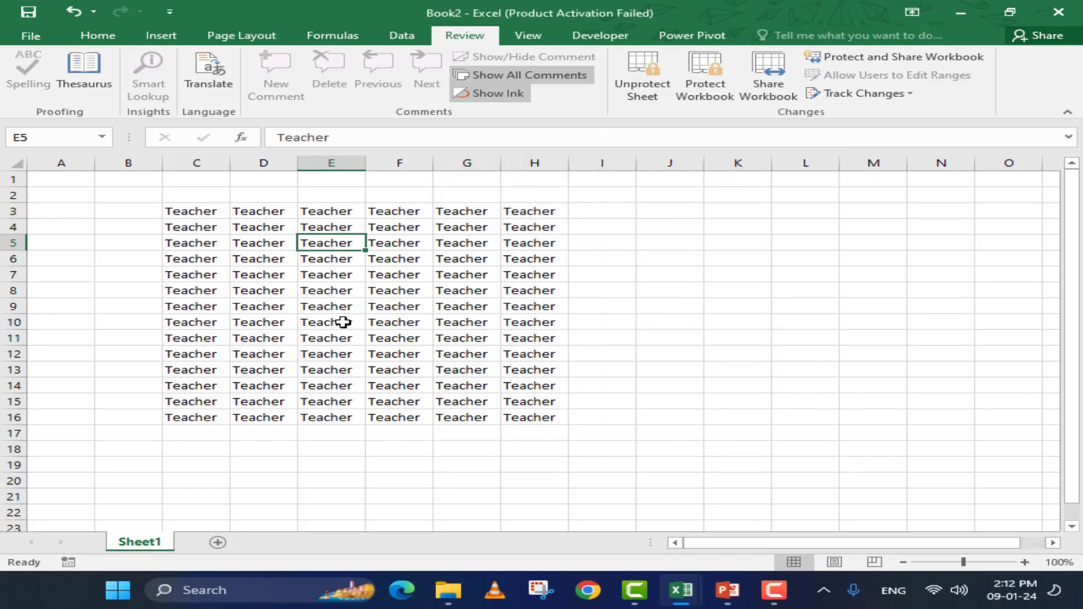
Try editing D4, F9 and G12 on the protected sheet and dismiss each warning
{"action": "left_click", "coordinate": [289, 231]}
{"action": "double_click", "coordinate": [290, 230]}
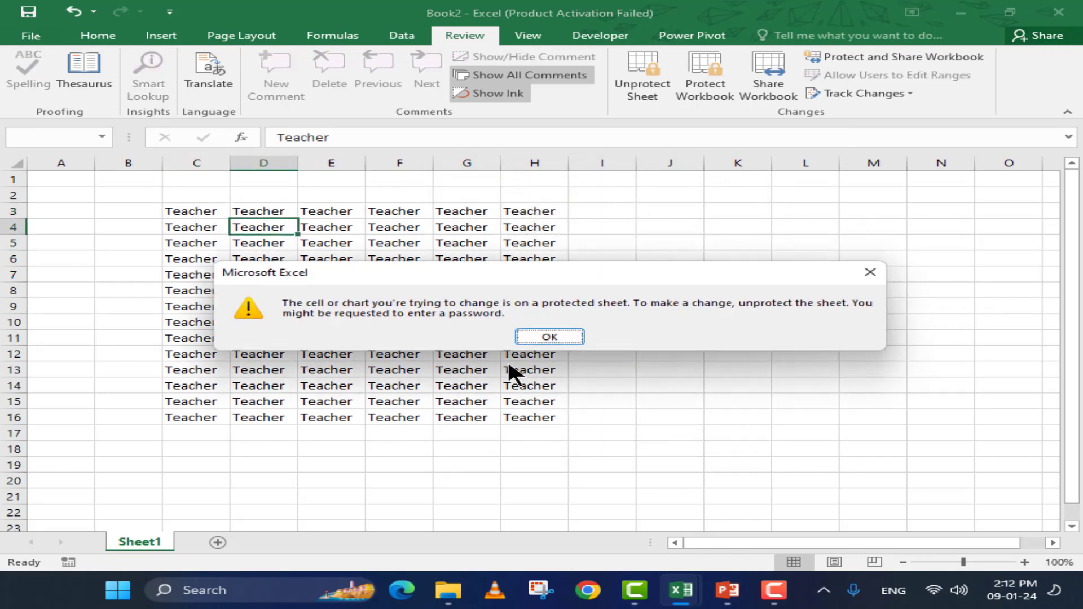
{"action": "left_click", "coordinate": [548, 336]}
{"action": "left_click", "coordinate": [399, 274]}
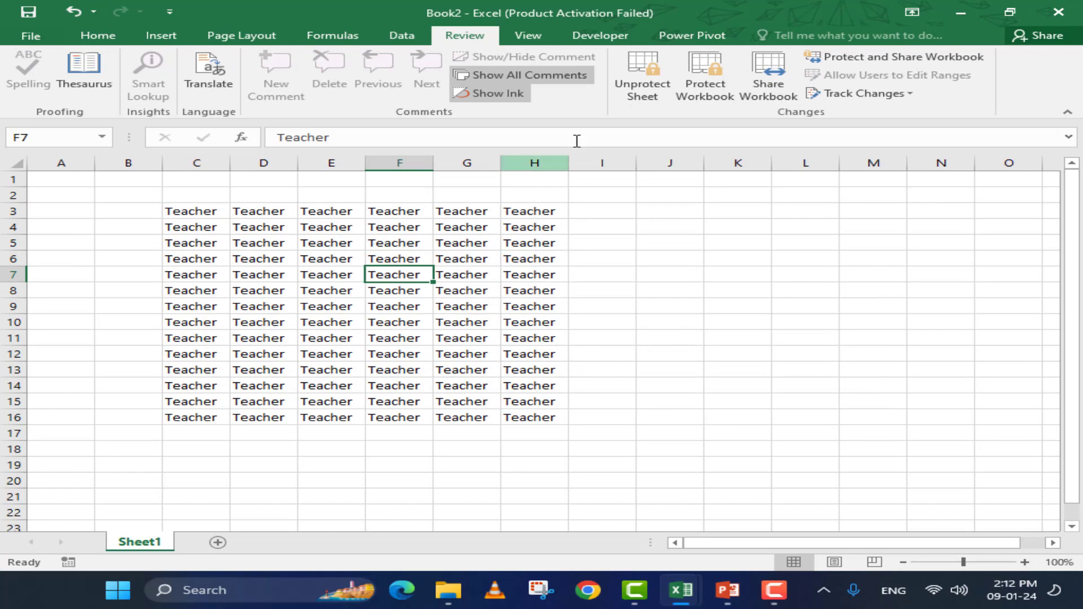
{"action": "double_click", "coordinate": [428, 306]}
{"action": "left_click", "coordinate": [543, 336]}
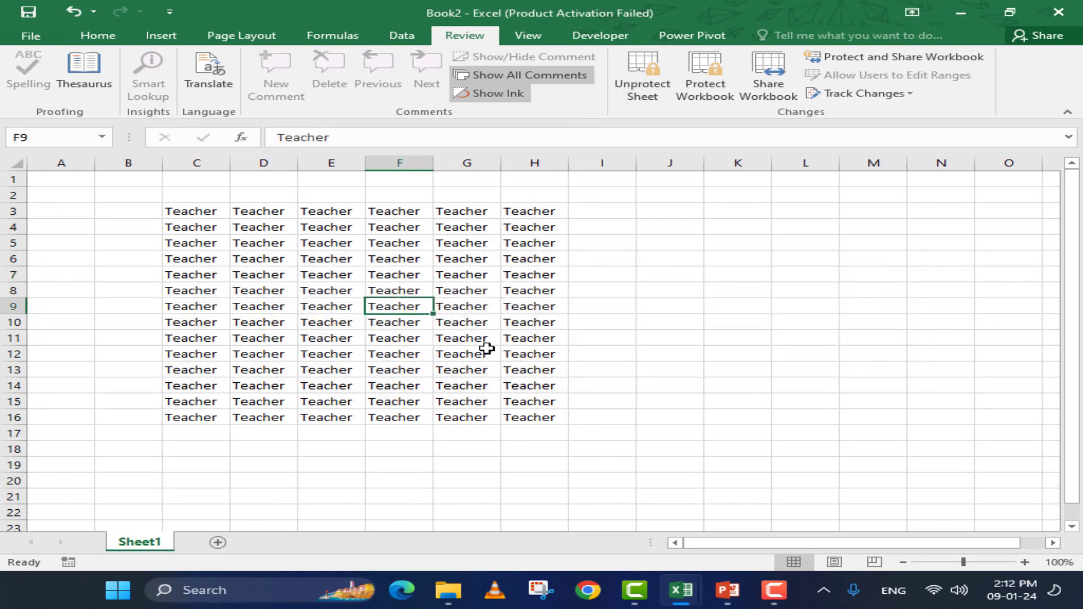
{"action": "double_click", "coordinate": [454, 354]}
{"action": "left_click", "coordinate": [560, 339]}
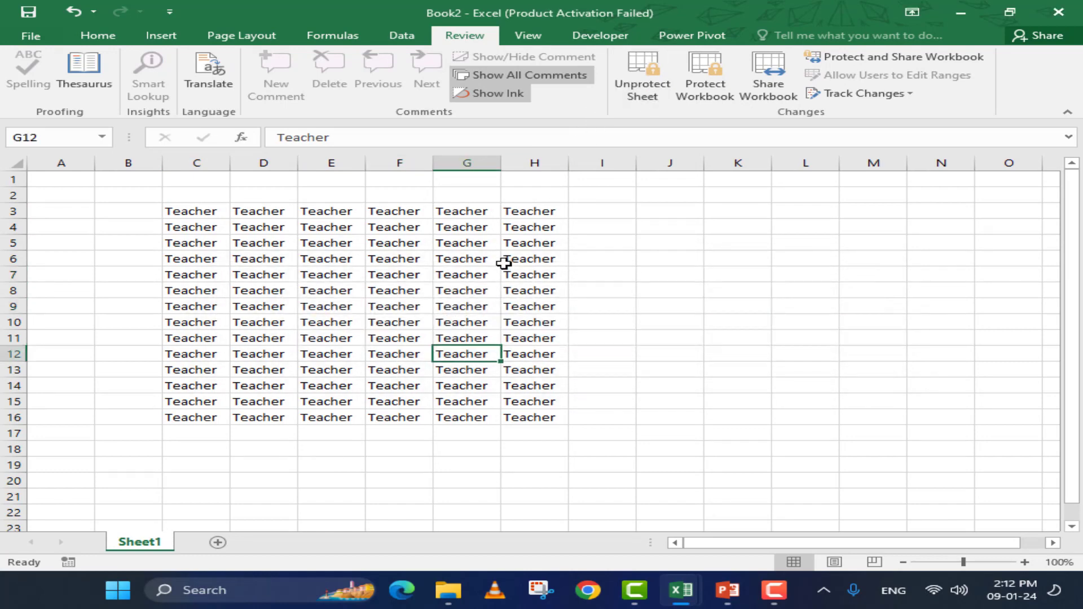
Unprotect Sheet1 by entering its password
{"action": "left_click", "coordinate": [652, 72]}
{"action": "type", "text": "12"}
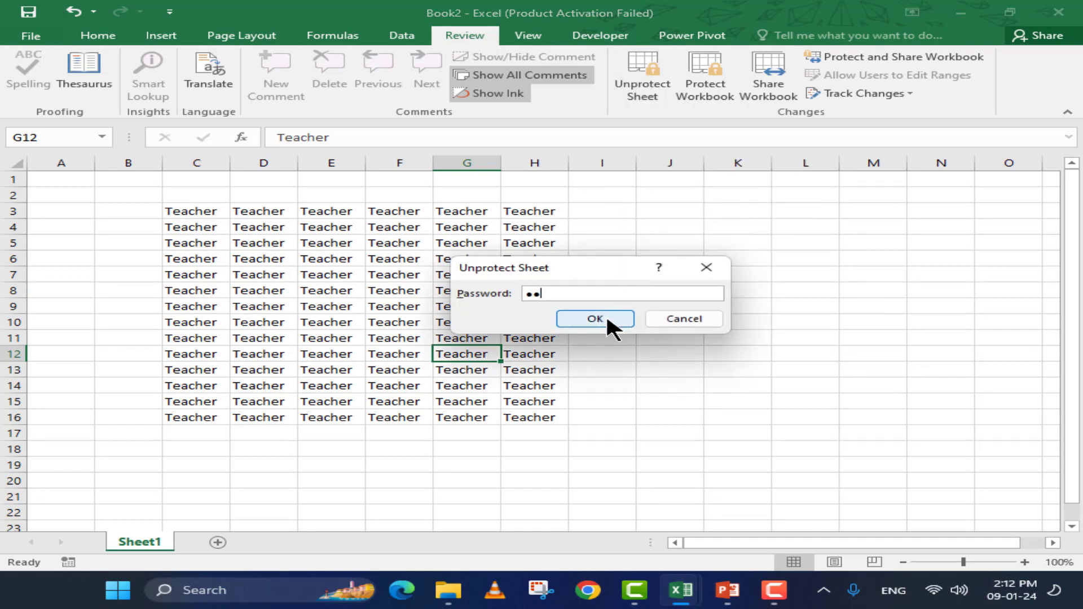
{"action": "left_click", "coordinate": [607, 319]}
{"action": "left_click", "coordinate": [395, 273]}
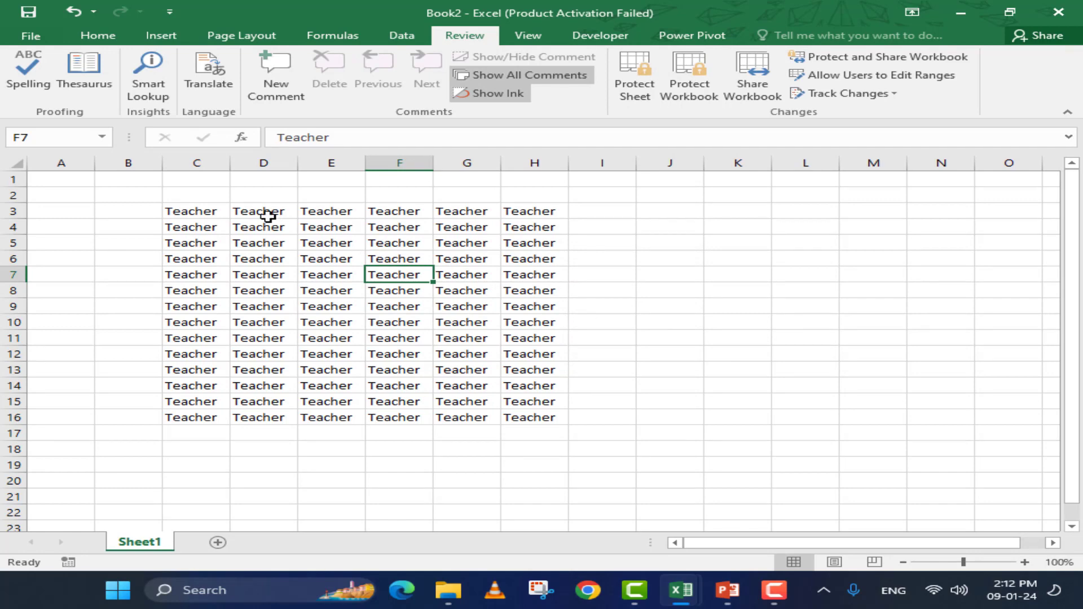
{"action": "left_click", "coordinate": [37, 36]}
{"action": "left_click", "coordinate": [52, 199]}
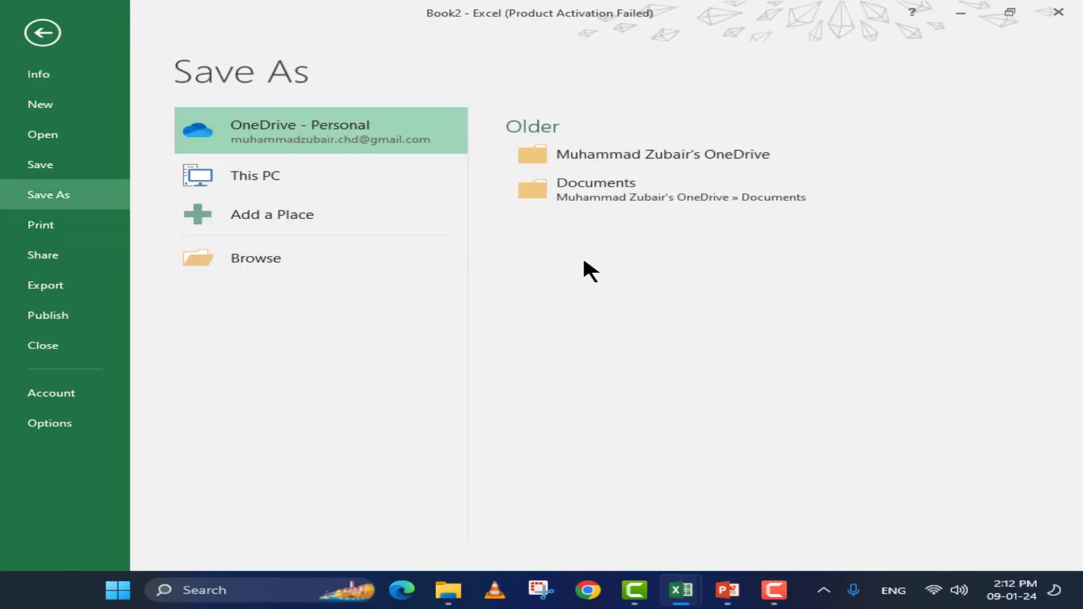
{"action": "left_click", "coordinate": [278, 266]}
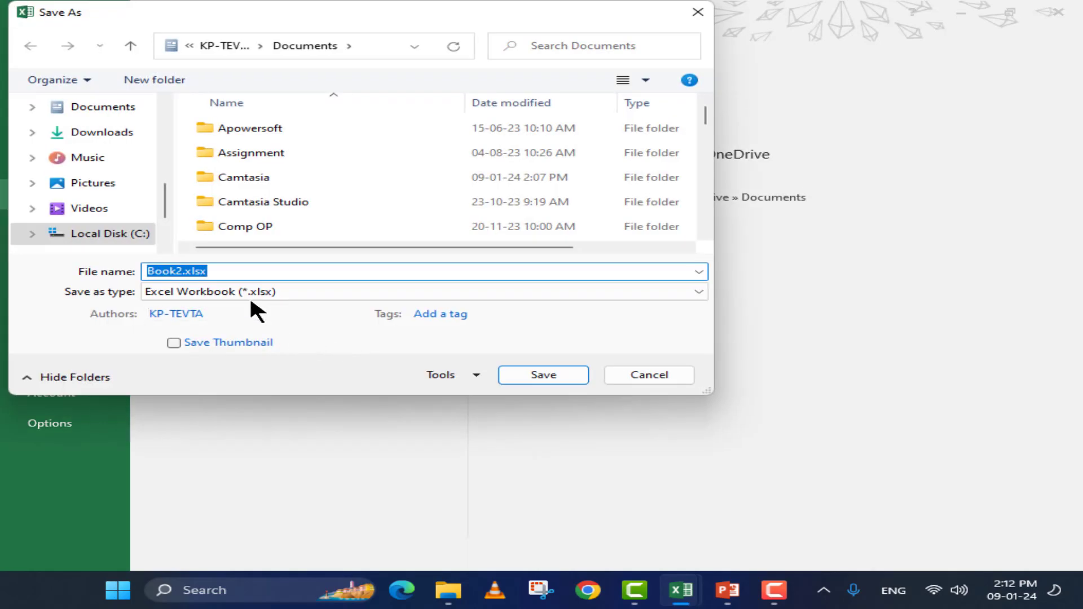
{"action": "left_click", "coordinate": [474, 375]}
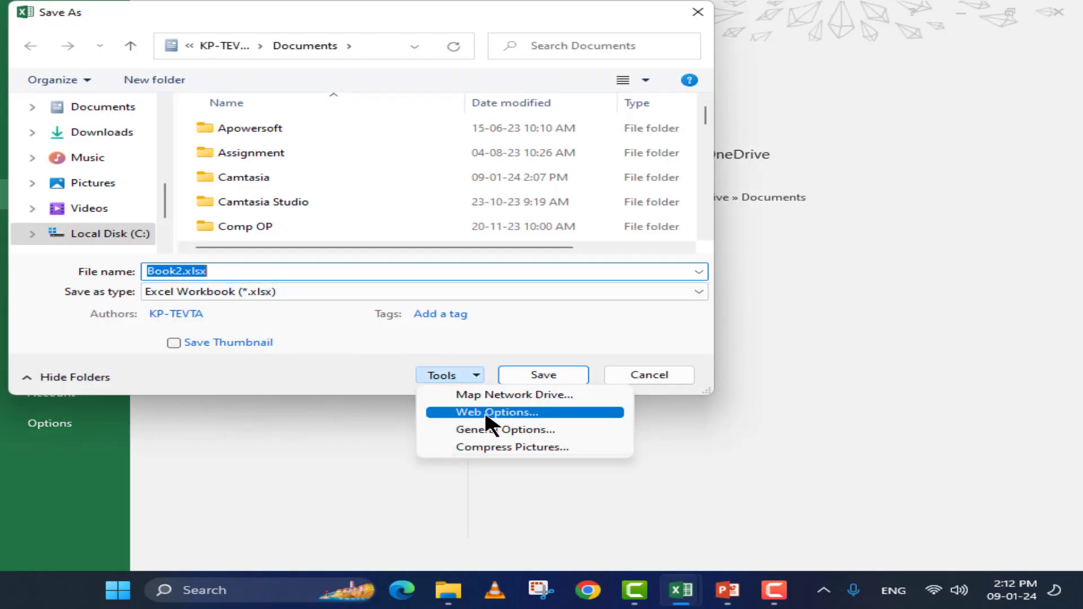
{"action": "left_click", "coordinate": [489, 432]}
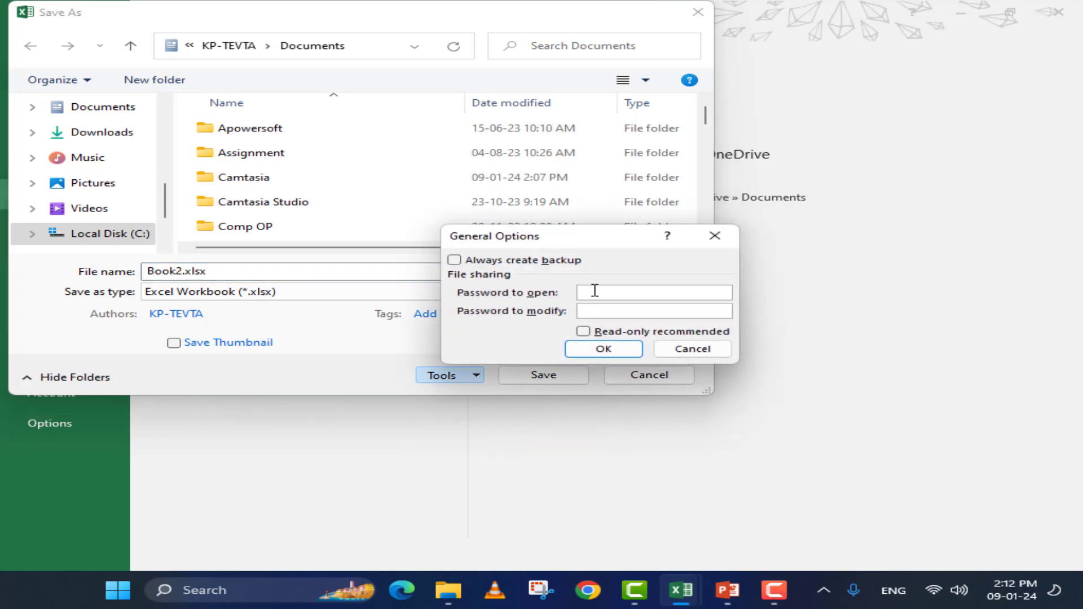
{"action": "left_click", "coordinate": [602, 309]}
{"action": "left_click", "coordinate": [687, 349]}
{"action": "left_click", "coordinate": [629, 376]}
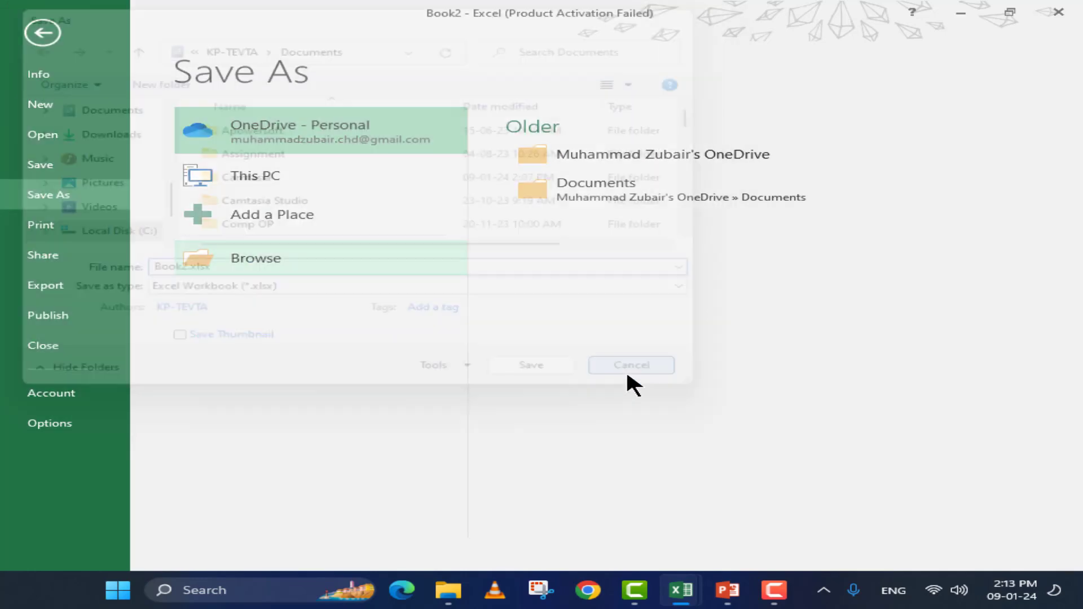
{"action": "key", "text": "Escape"}
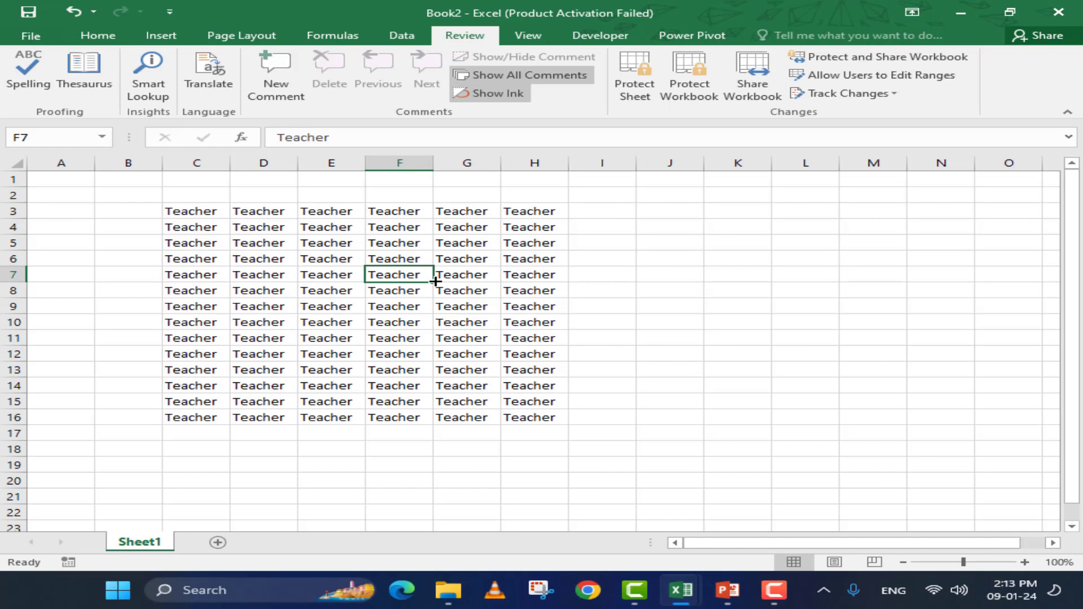
Open the Protect Workbook dialog and close it without applying protection
{"action": "left_click", "coordinate": [467, 258]}
{"action": "left_click", "coordinate": [671, 91]}
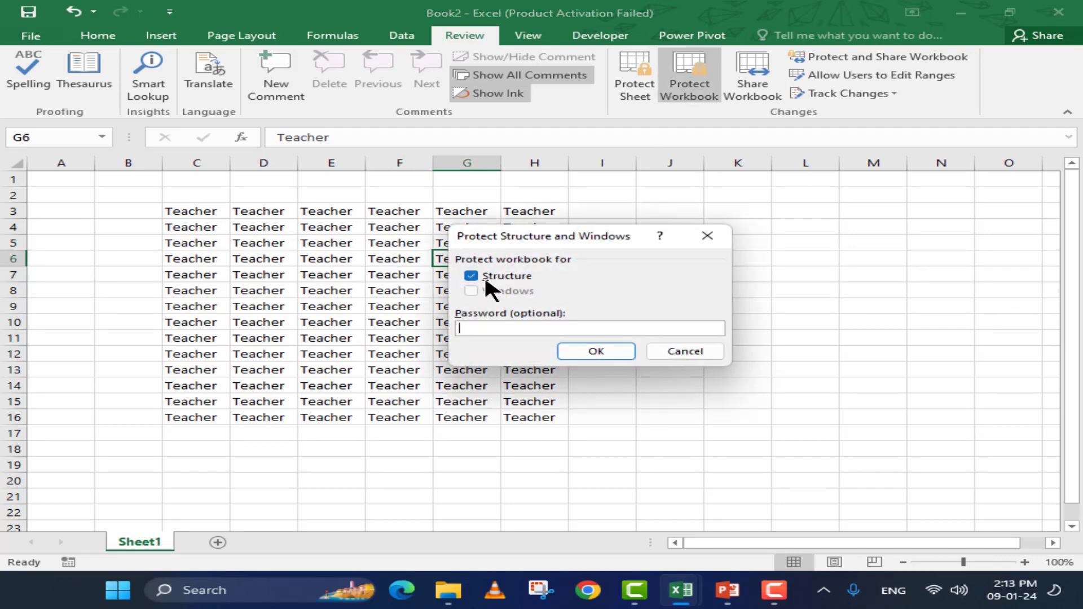
{"action": "left_click", "coordinate": [687, 354]}
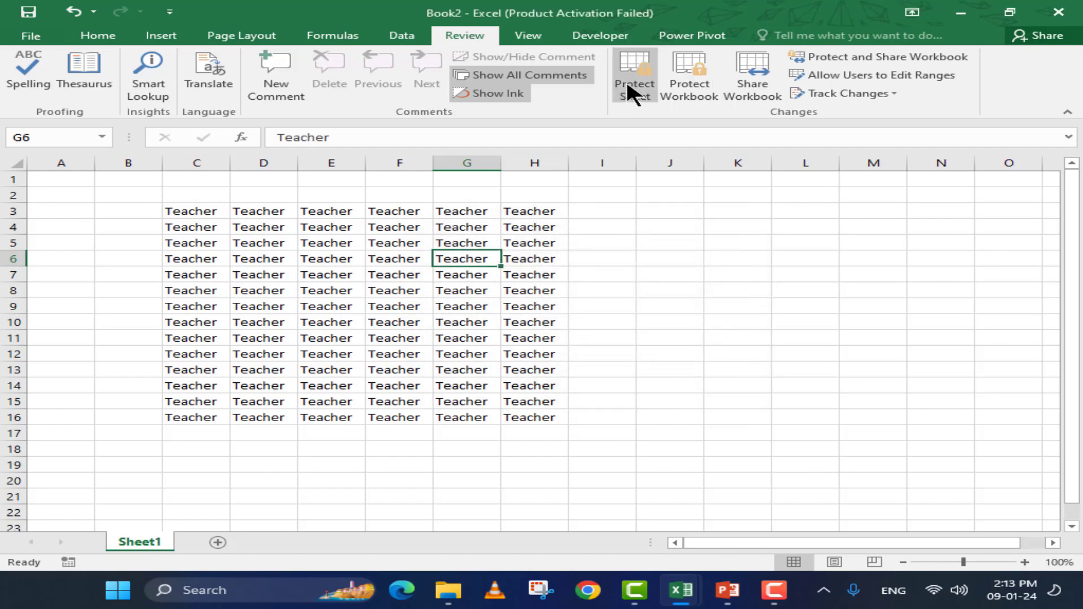
Protect Sheet1 with a password, entering it and confirming it
{"action": "left_click", "coordinate": [628, 88]}
{"action": "type", "text": "12"}
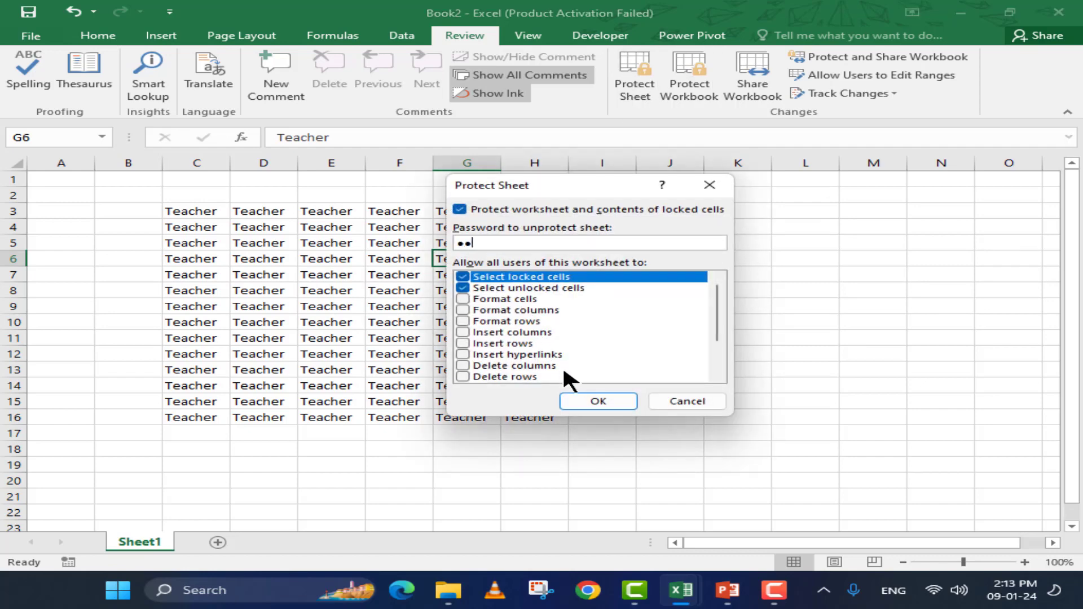
{"action": "left_click", "coordinate": [586, 401]}
{"action": "type", "text": "12"}
{"action": "left_click", "coordinate": [608, 353]}
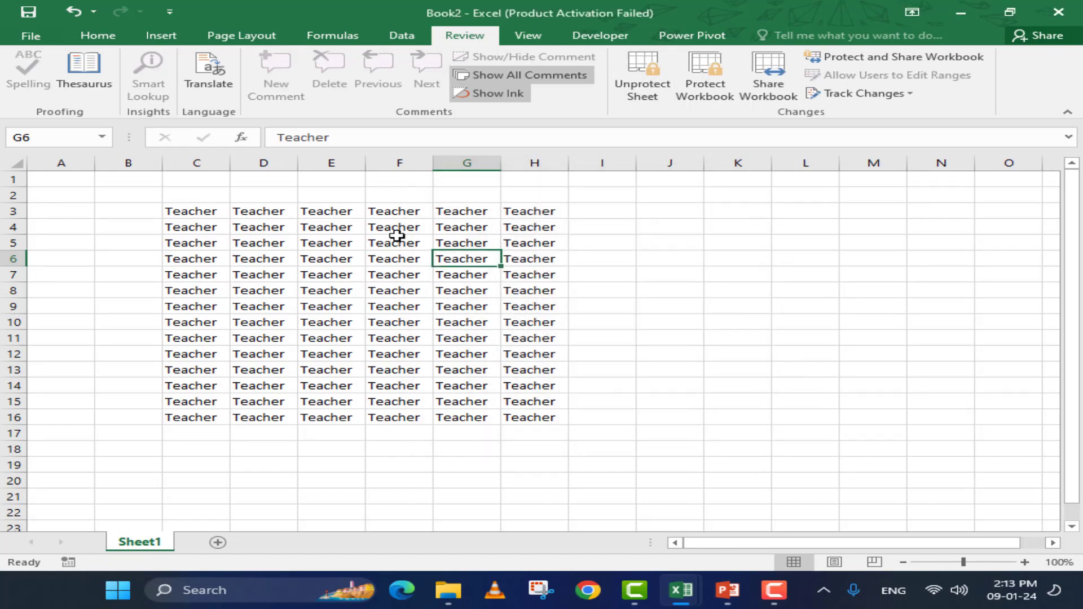
{"action": "left_click", "coordinate": [396, 237]}
Try deleting Sheet1 twice from its tab menu and dismiss both warnings
{"action": "right_click", "coordinate": [146, 542]}
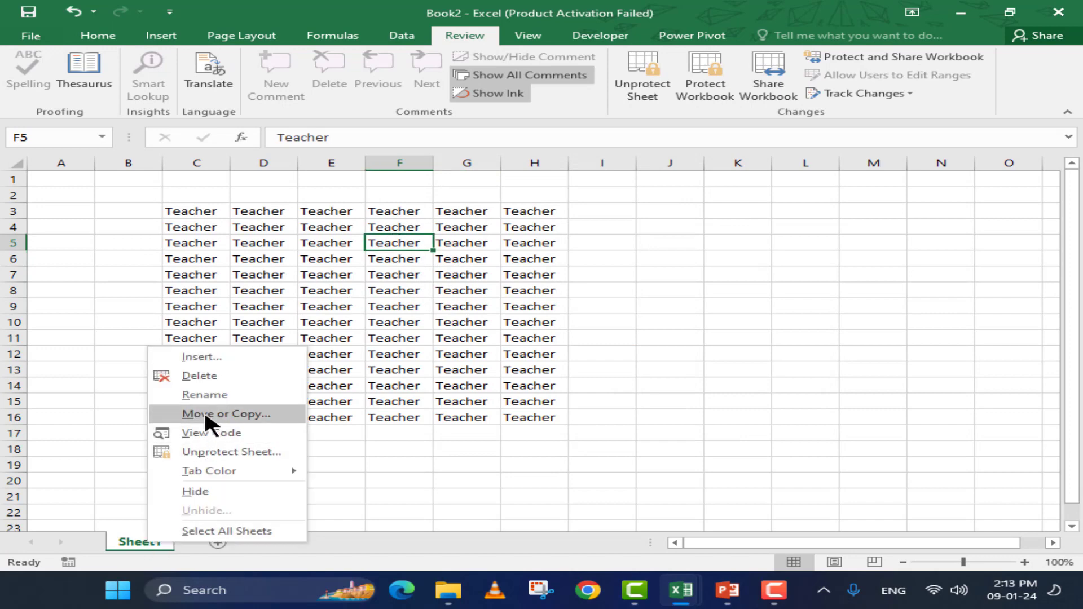
{"action": "left_click", "coordinate": [206, 387]}
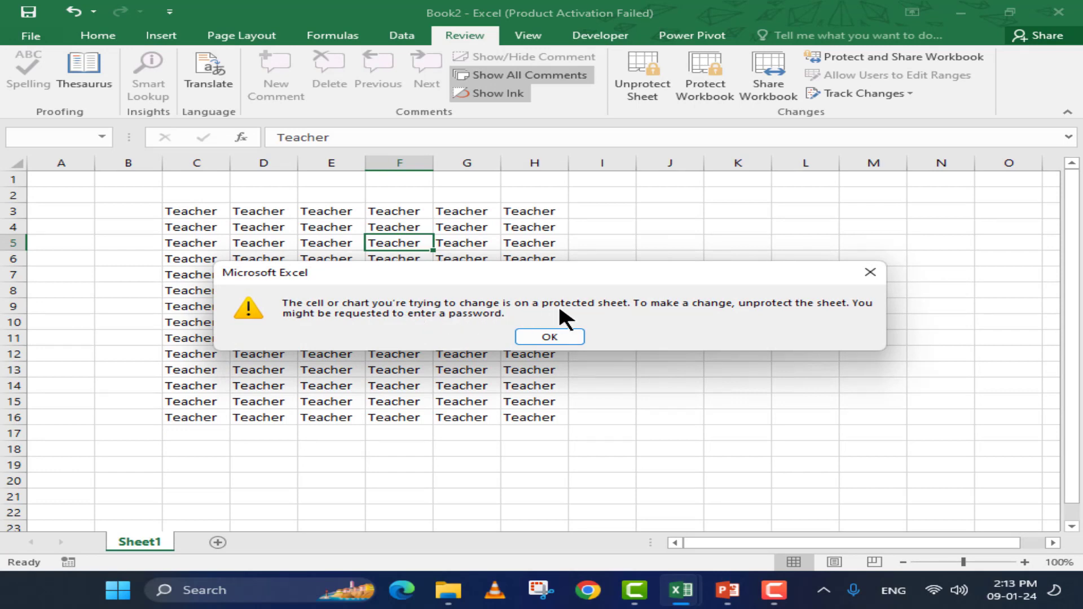
{"action": "left_click", "coordinate": [575, 336]}
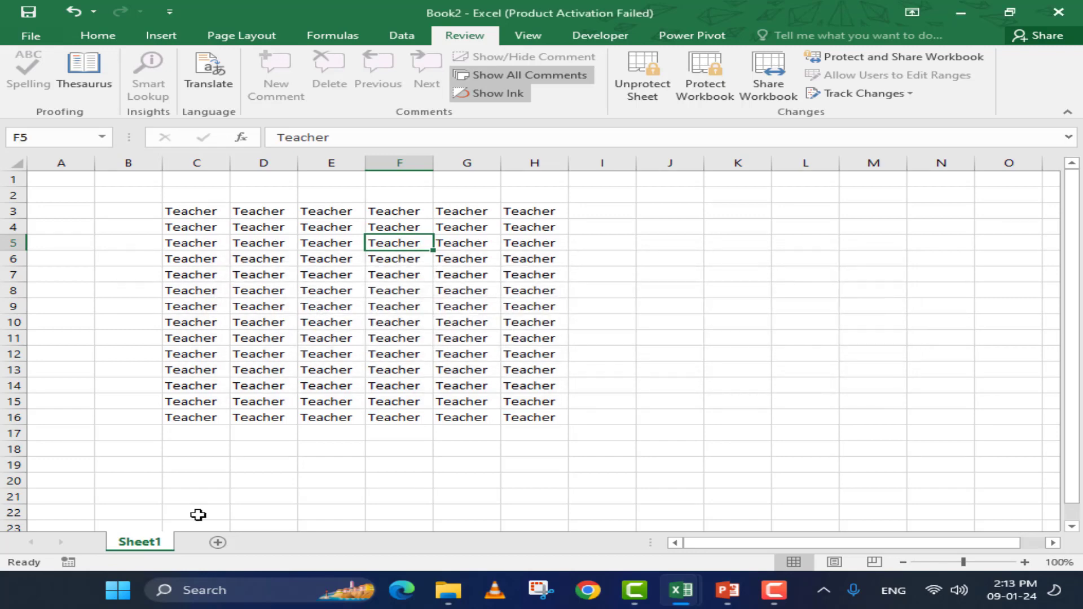
{"action": "right_click", "coordinate": [149, 542]}
{"action": "left_click", "coordinate": [217, 376]}
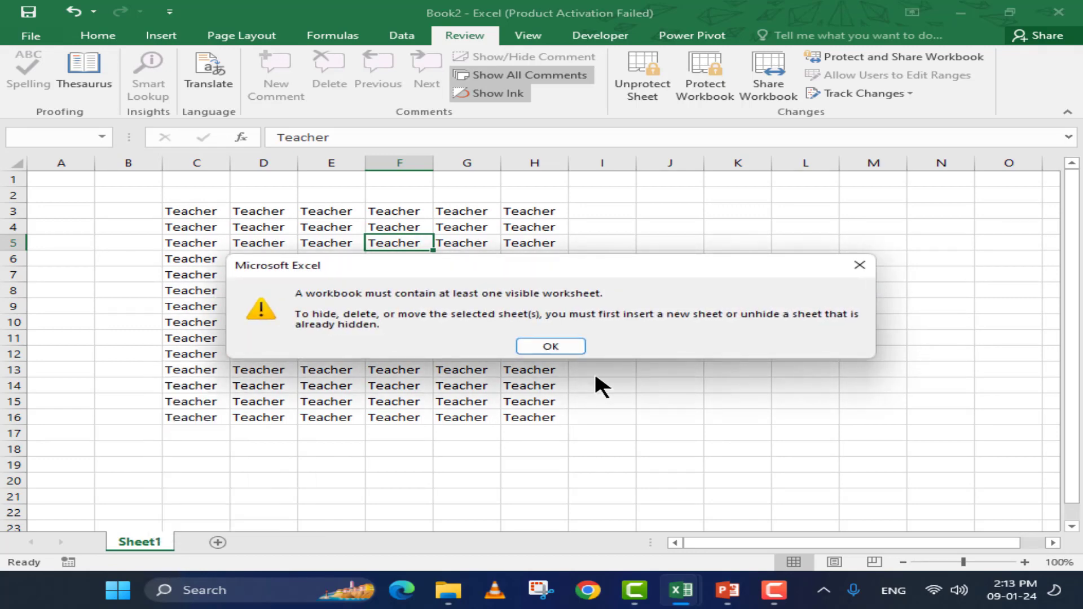
{"action": "left_click", "coordinate": [858, 262]}
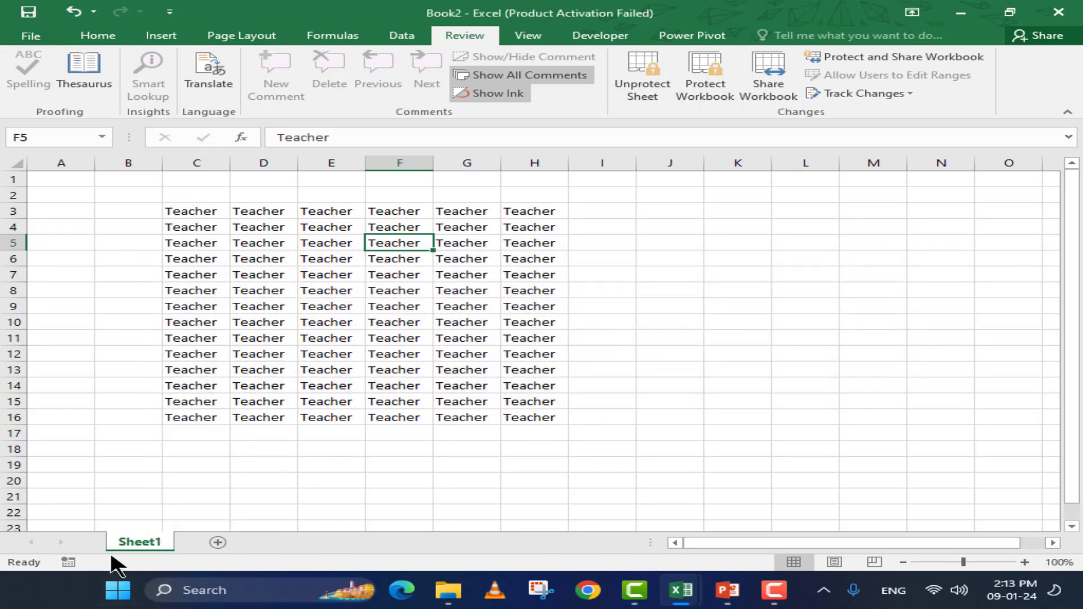
Protect the workbook structure with a confirmed password, then verify Sheet1's tab options are unavailable
{"action": "left_click", "coordinate": [723, 89]}
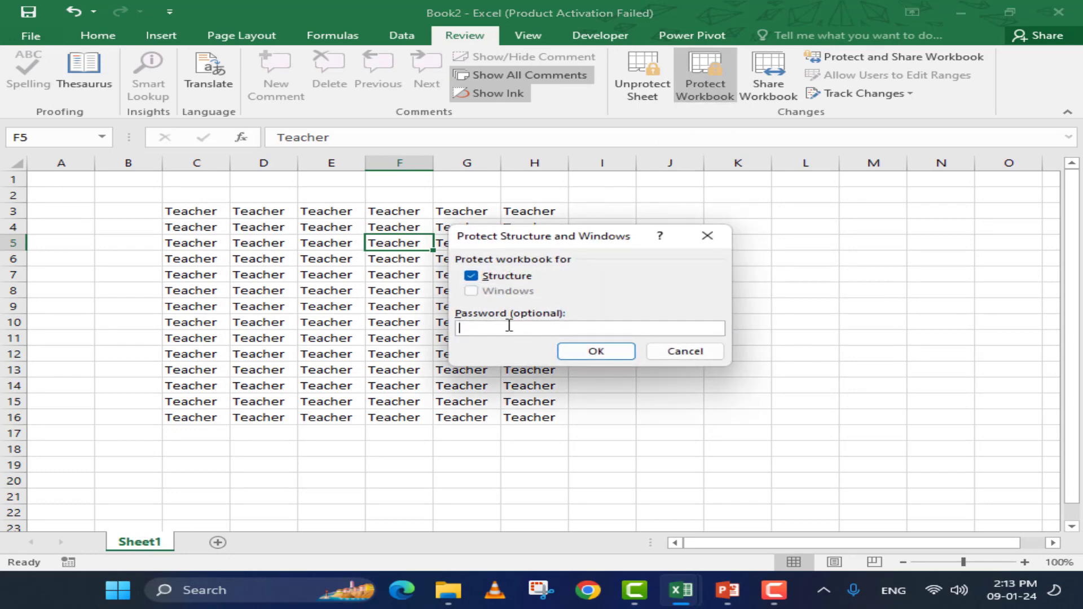
{"action": "type", "text": "123"}
{"action": "left_click", "coordinate": [618, 353]}
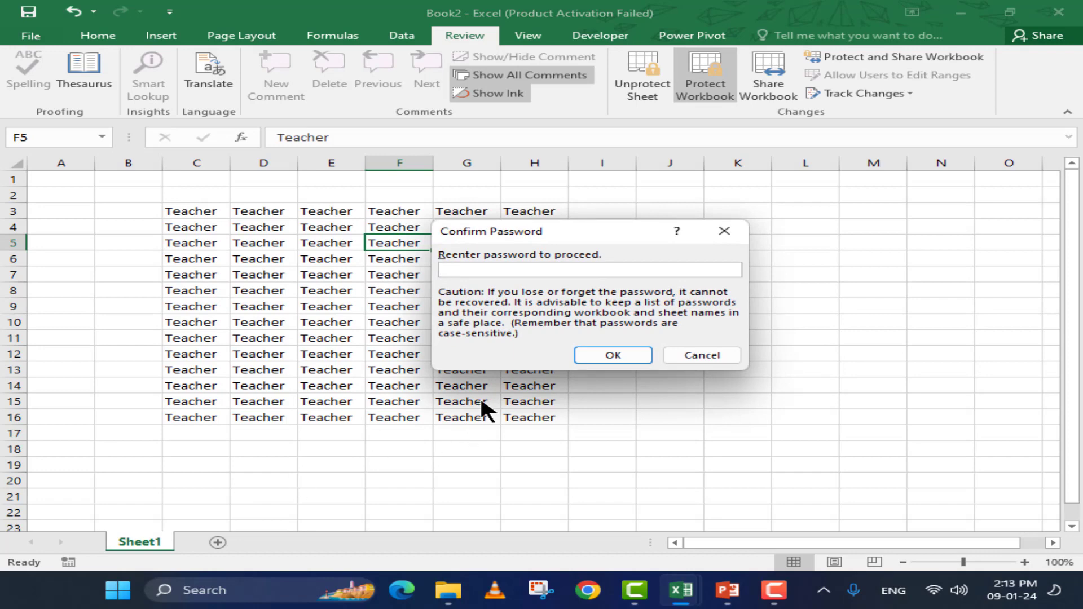
{"action": "type", "text": "123"}
{"action": "left_click", "coordinate": [613, 355]}
{"action": "right_click", "coordinate": [144, 537]}
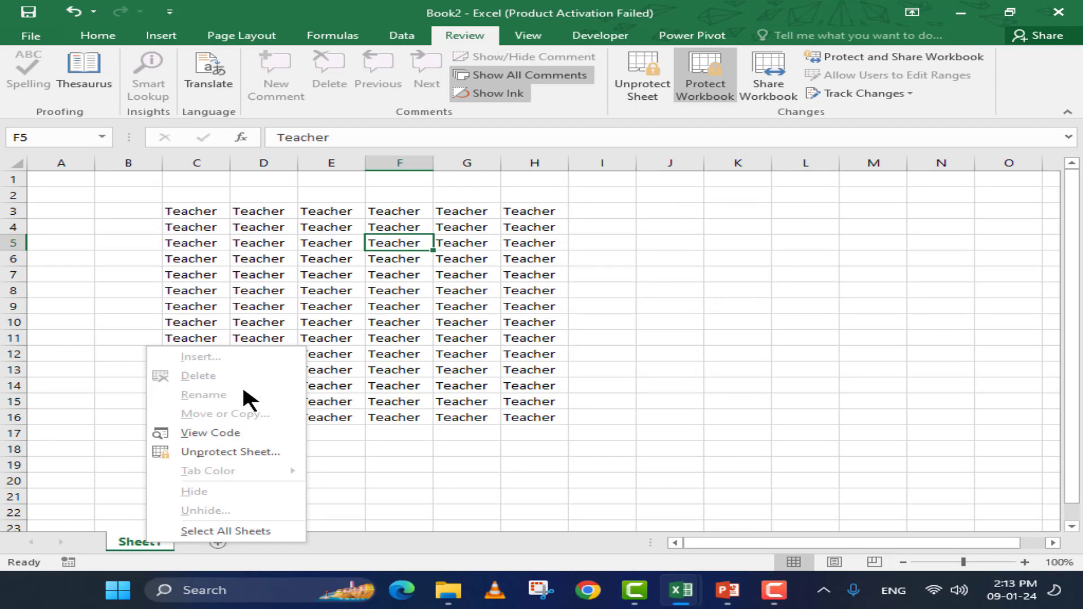
{"action": "key", "text": "Escape"}
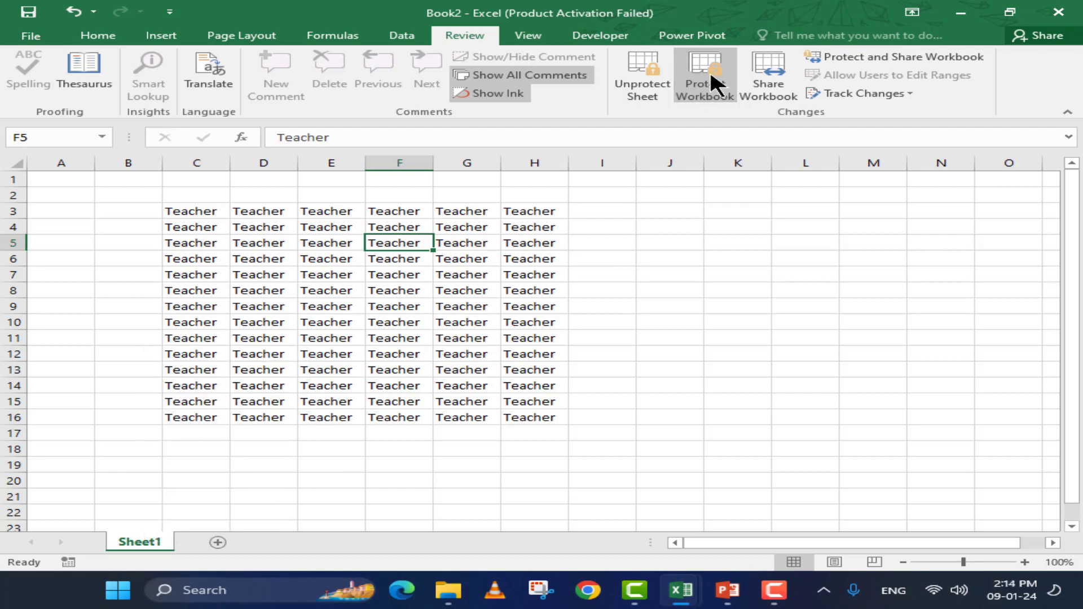
Unprotect the workbook structure by entering its password
{"action": "left_click", "coordinate": [709, 70]}
{"action": "type", "text": "12"}
{"action": "left_click", "coordinate": [601, 319]}
Unprotect Sheet1 by entering its password
{"action": "left_click", "coordinate": [642, 79]}
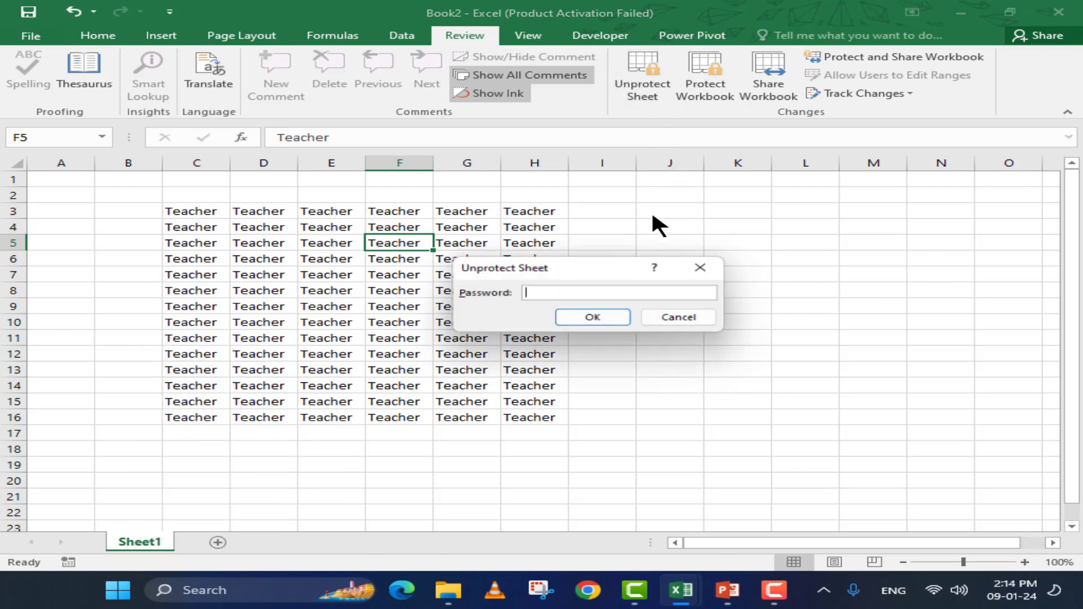
{"action": "type", "text": "12"}
{"action": "left_click", "coordinate": [587, 317]}
{"action": "left_click", "coordinate": [451, 288]}
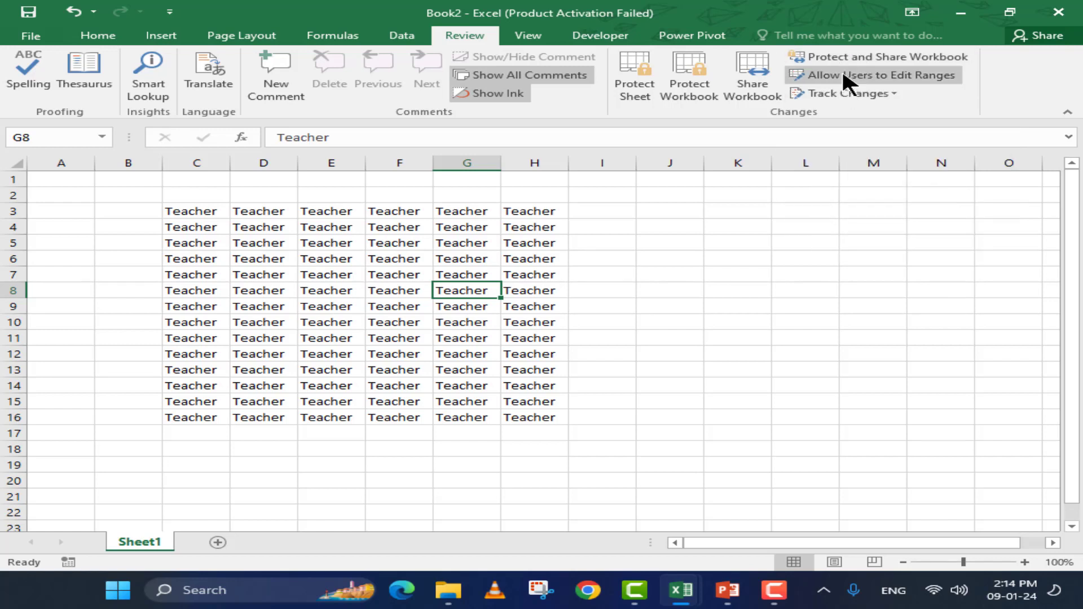
In Allow Users to Edit Ranges, start a new range titled 'HR'
{"action": "left_click", "coordinate": [858, 75]}
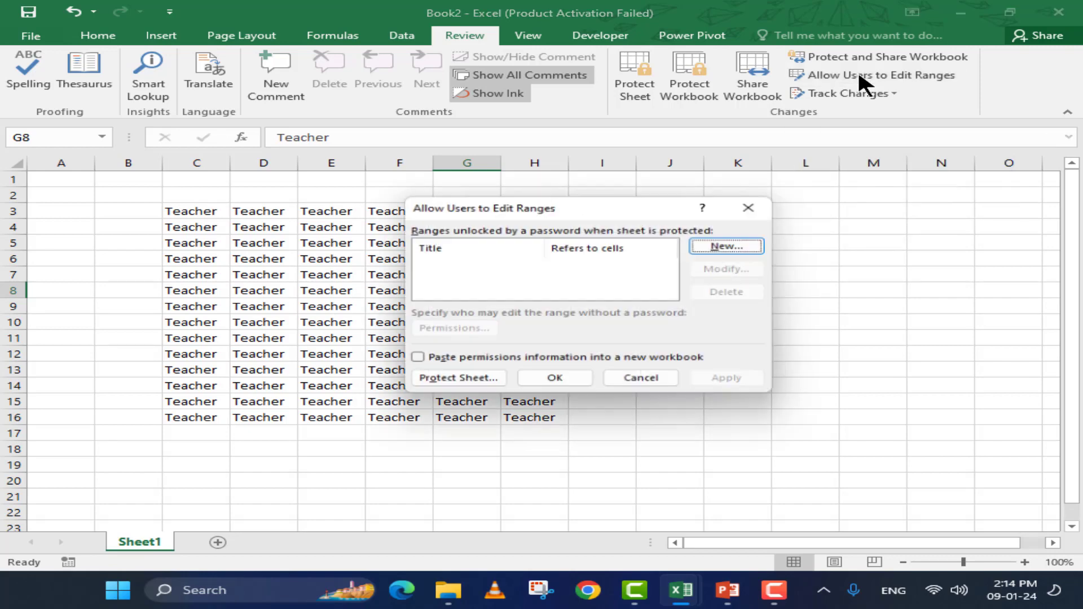
{"action": "left_click_drag", "start_coordinate": [569, 204], "coordinate": [615, 192]}
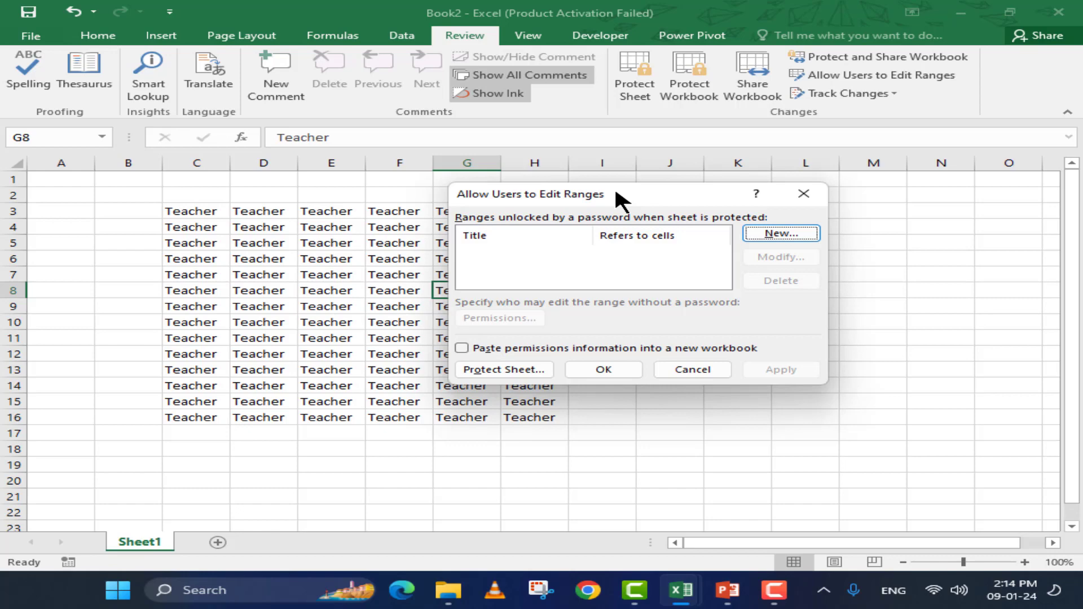
{"action": "left_click_drag", "start_coordinate": [616, 193], "coordinate": [689, 160]}
{"action": "left_click", "coordinate": [845, 201]}
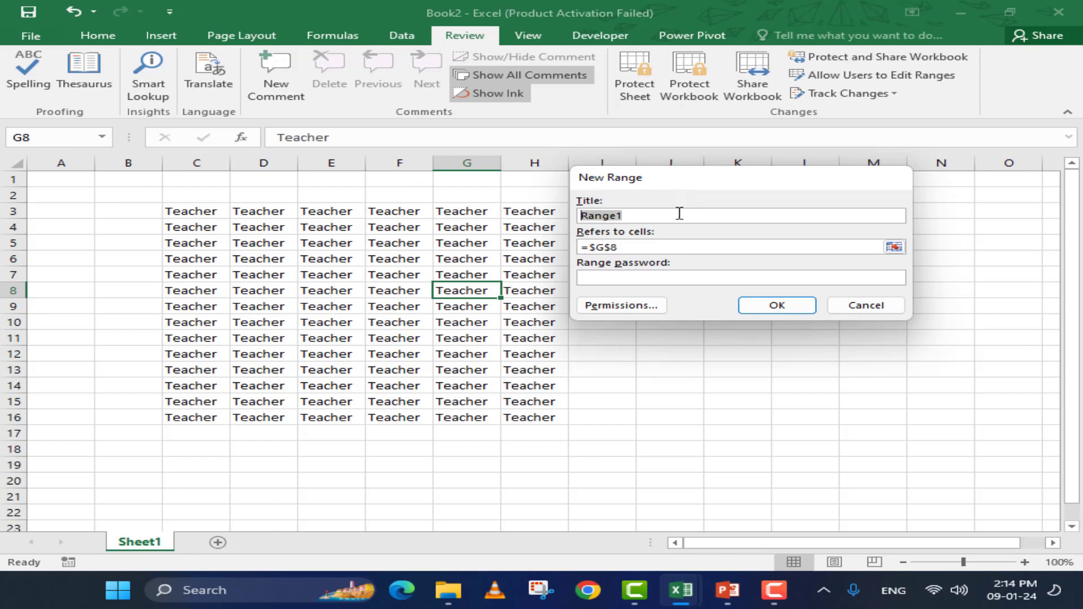
{"action": "type", "text": "HR"}
Set the HR range to C3:C16 and give it a confirmed password
{"action": "left_click", "coordinate": [725, 246]}
{"action": "left_click", "coordinate": [203, 209]}
{"action": "left_click_drag", "start_coordinate": [203, 207], "coordinate": [206, 421]}
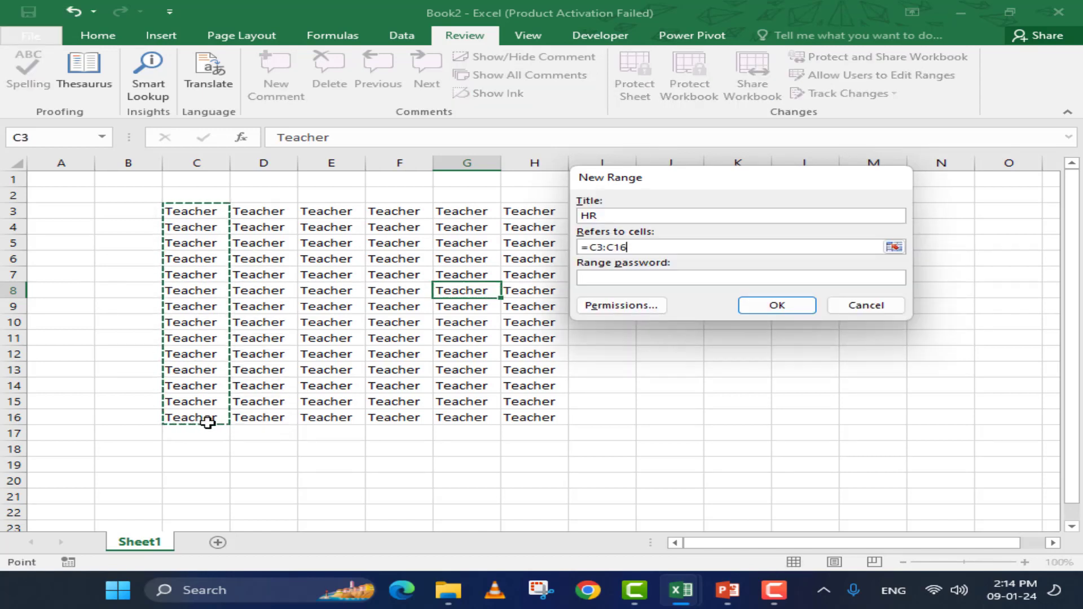
{"action": "left_click", "coordinate": [686, 279]}
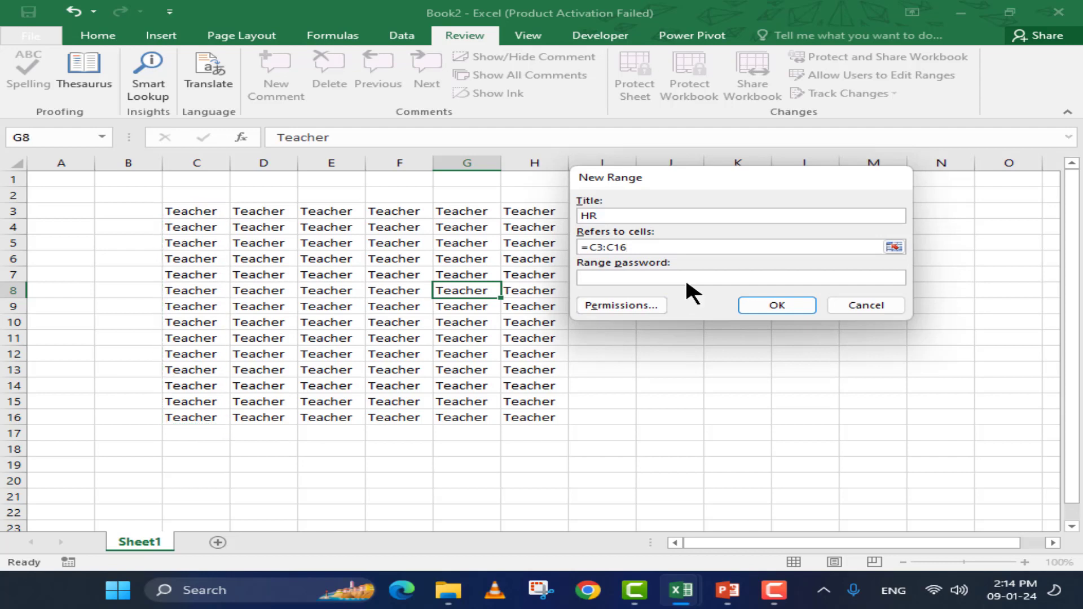
{"action": "type", "text": "12"}
{"action": "left_click", "coordinate": [784, 305]}
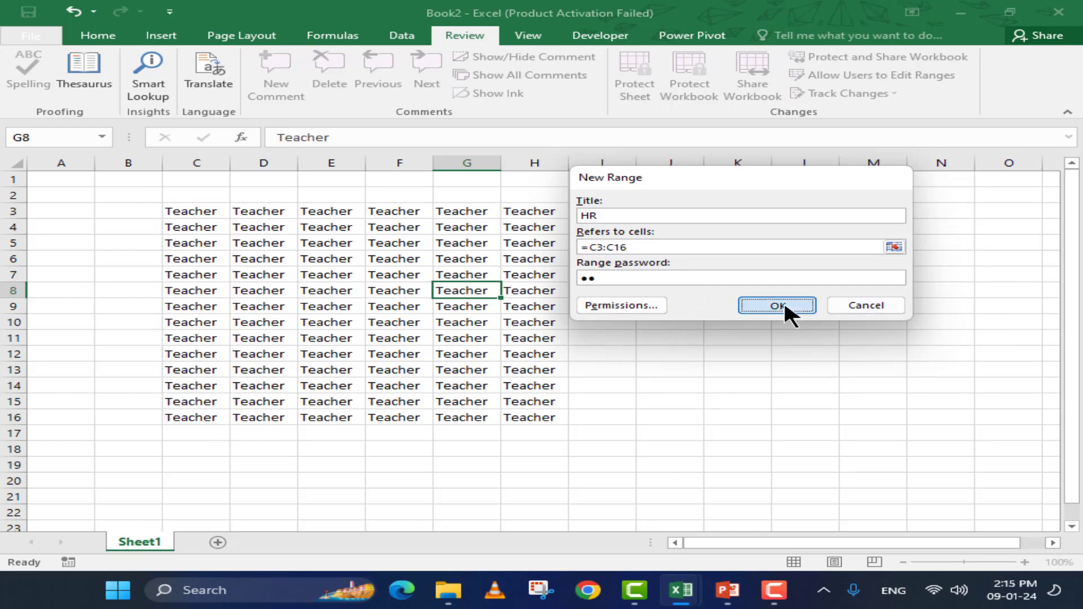
{"action": "type", "text": "12"}
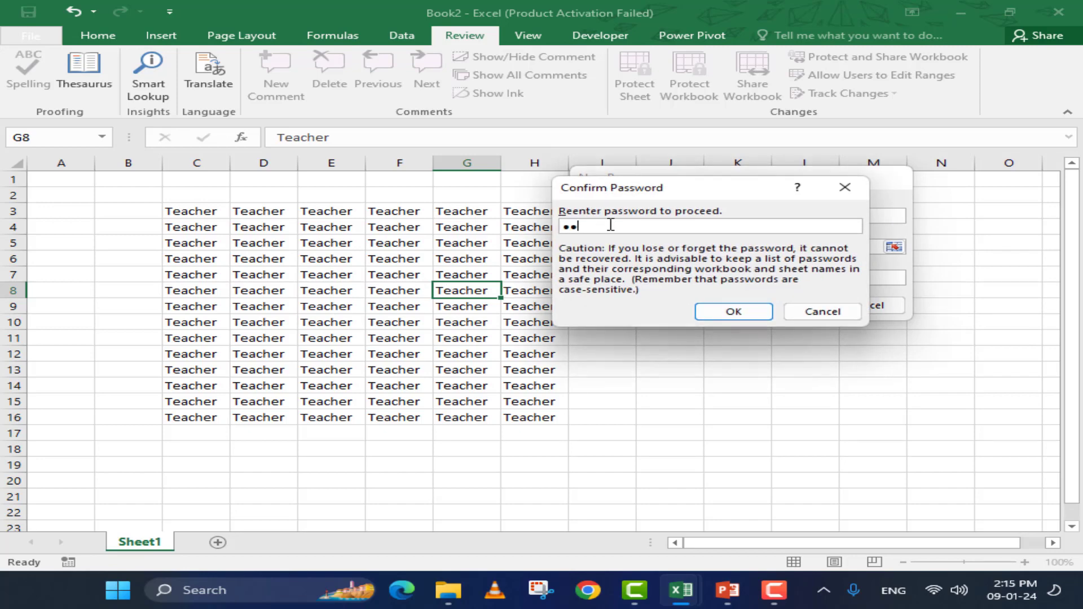
{"action": "key", "text": "Return"}
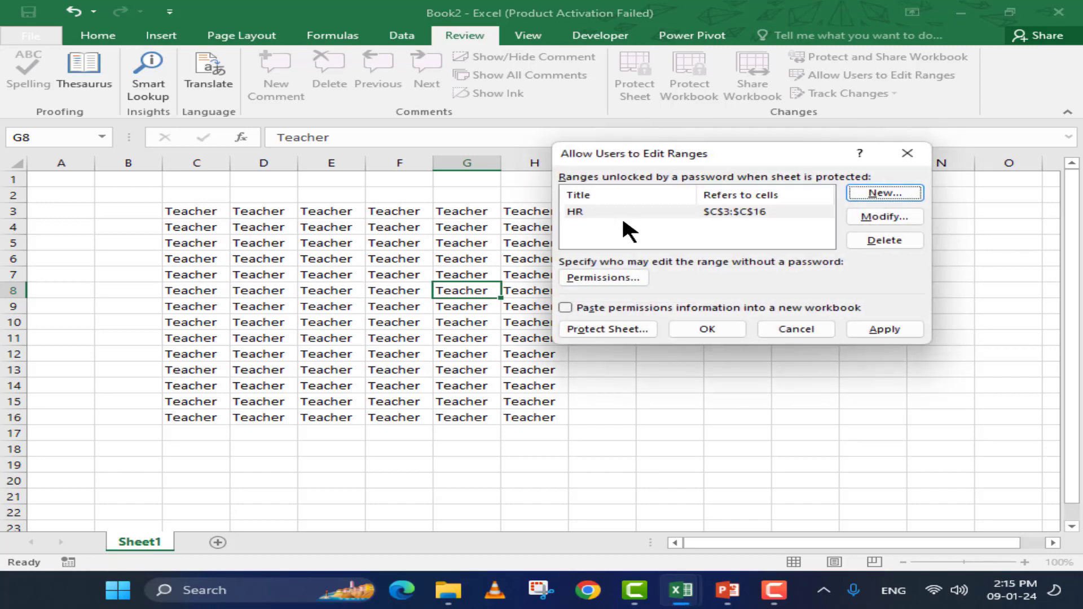
Add a new editable range titled Marketing, setting and confirming its range password
{"action": "left_click", "coordinate": [895, 189]}
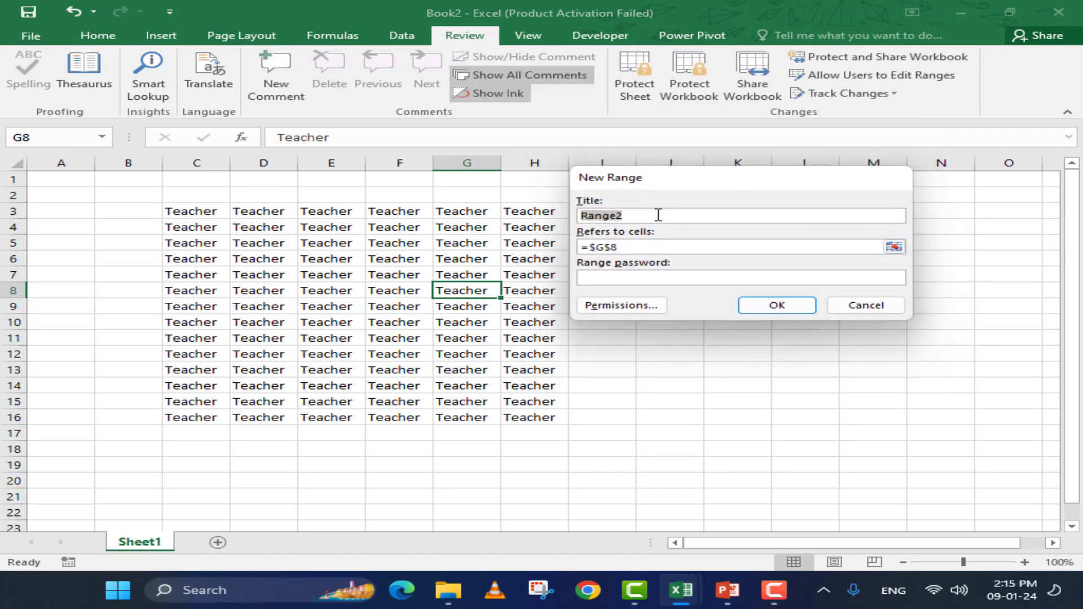
{"action": "type", "text": "Marketing"}
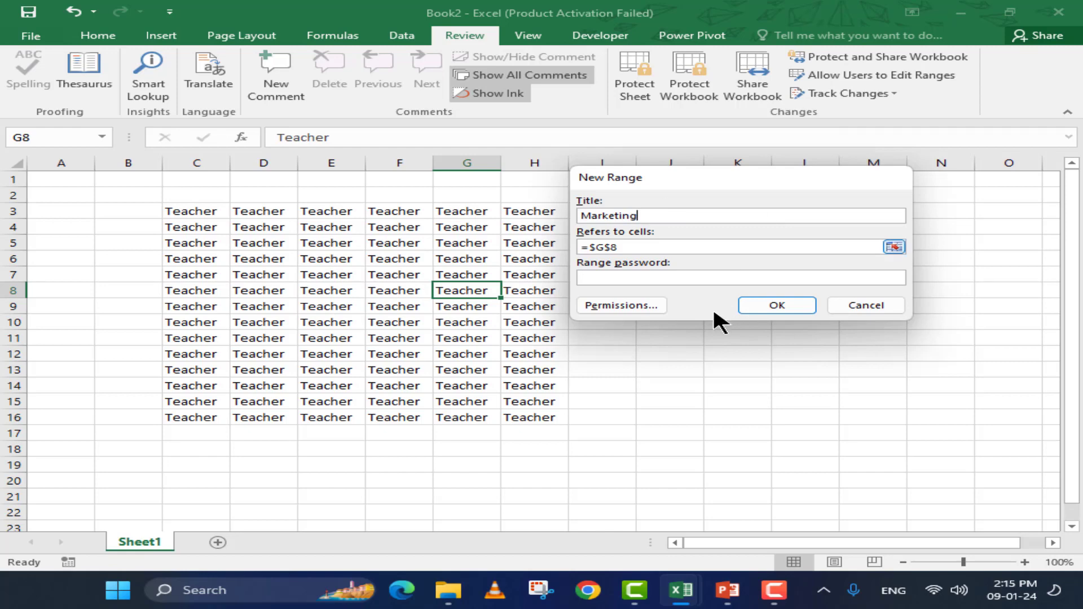
{"action": "left_click", "coordinate": [703, 276]}
{"action": "type", "text": "123"}
{"action": "key", "text": "Return"}
{"action": "type", "text": "123"}
{"action": "key", "text": "Return"}
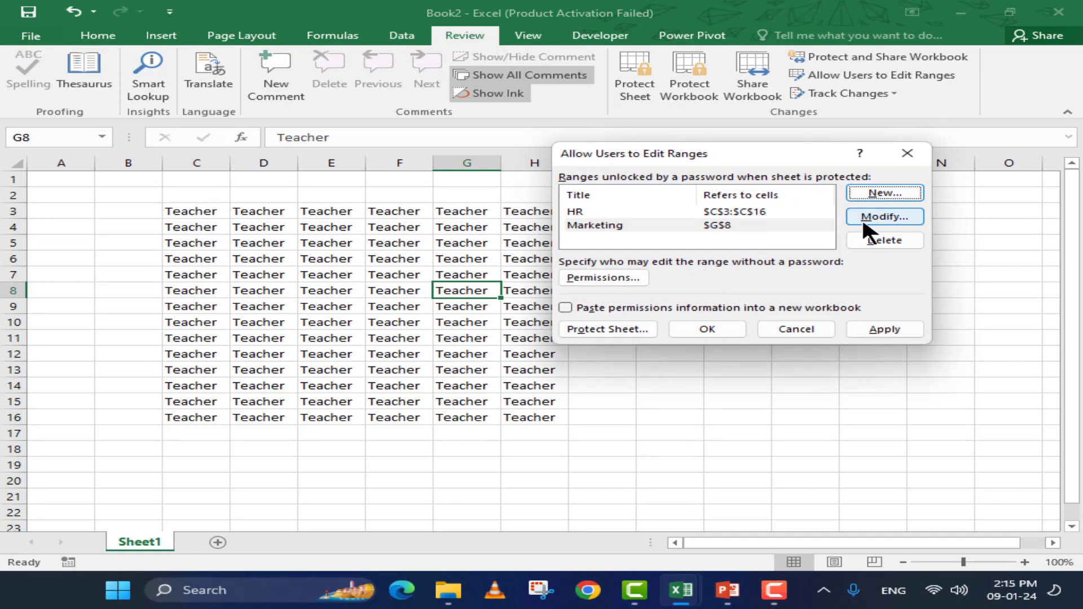
Modify the Marketing range to cover D3:D16, then check the HR and Marketing entries
{"action": "left_click", "coordinate": [861, 216]}
{"action": "left_click", "coordinate": [647, 245]}
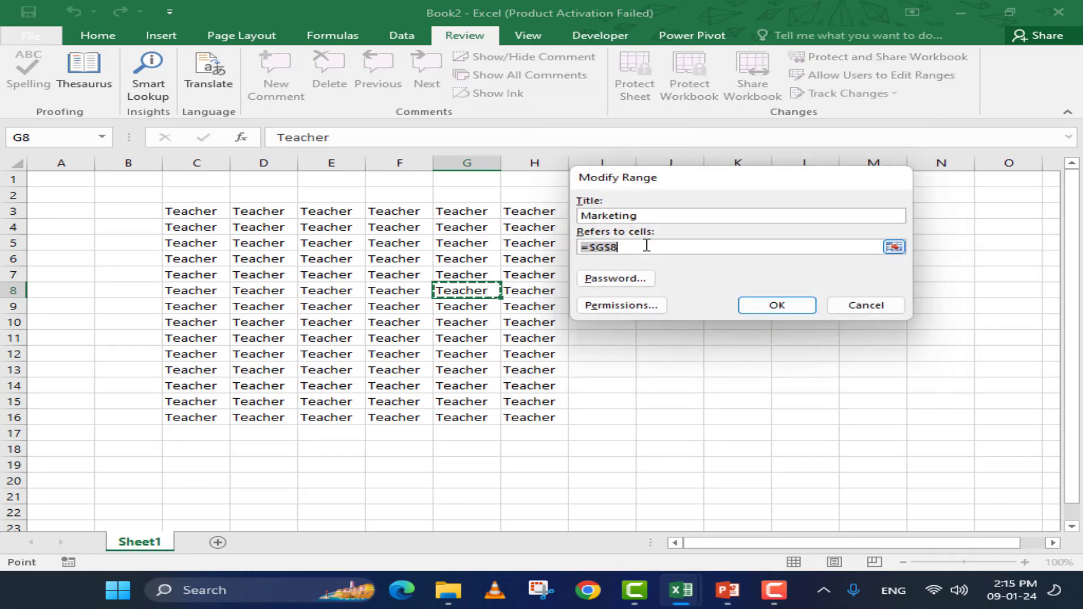
{"action": "left_click_drag", "start_coordinate": [251, 213], "coordinate": [256, 417]}
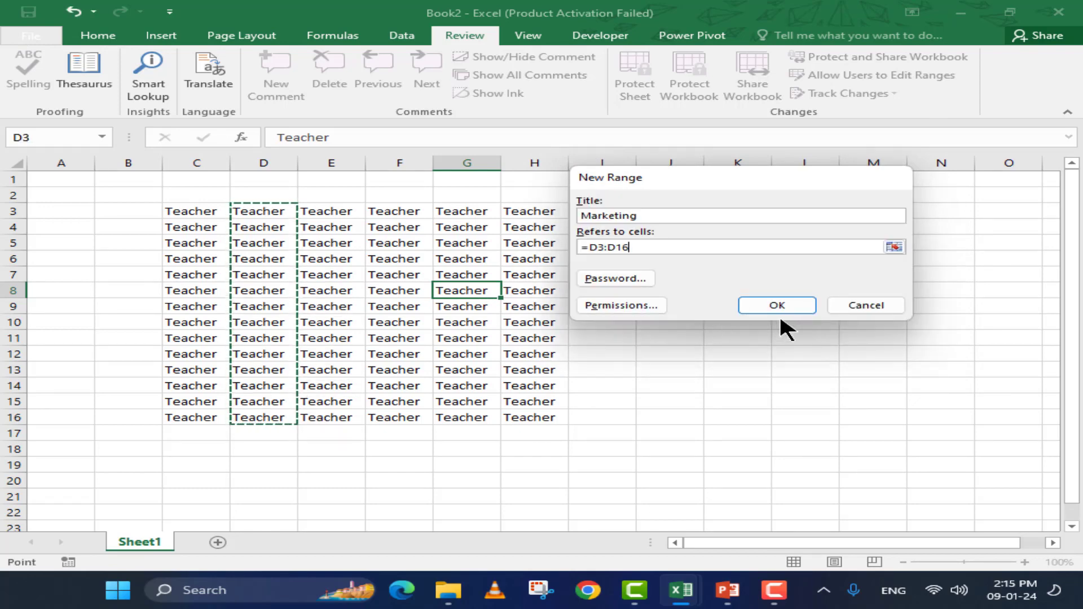
{"action": "left_click", "coordinate": [766, 299]}
{"action": "left_click", "coordinate": [570, 211]}
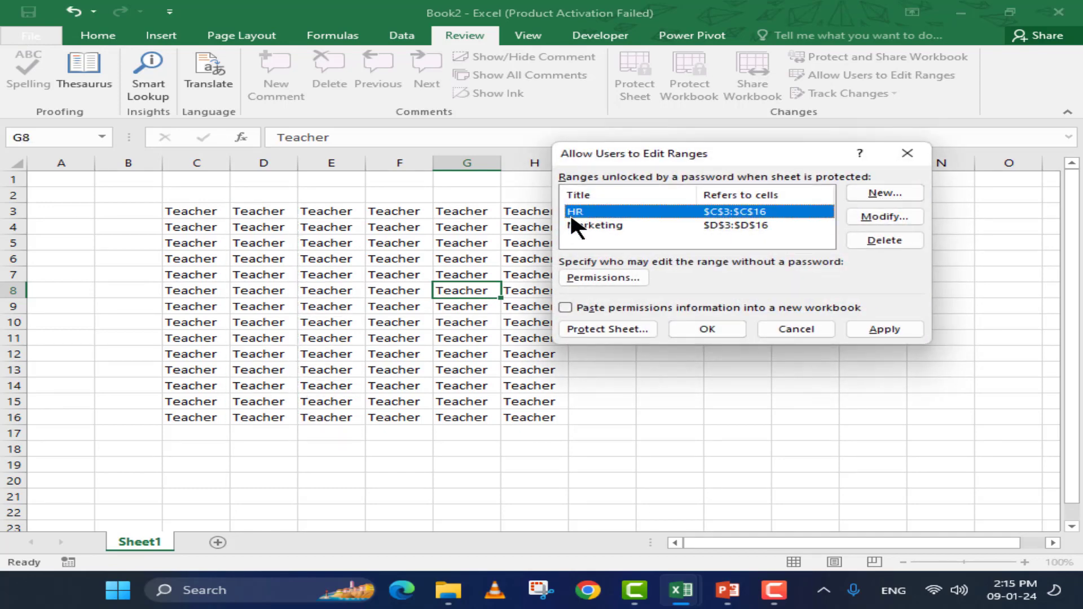
{"action": "left_click", "coordinate": [569, 224]}
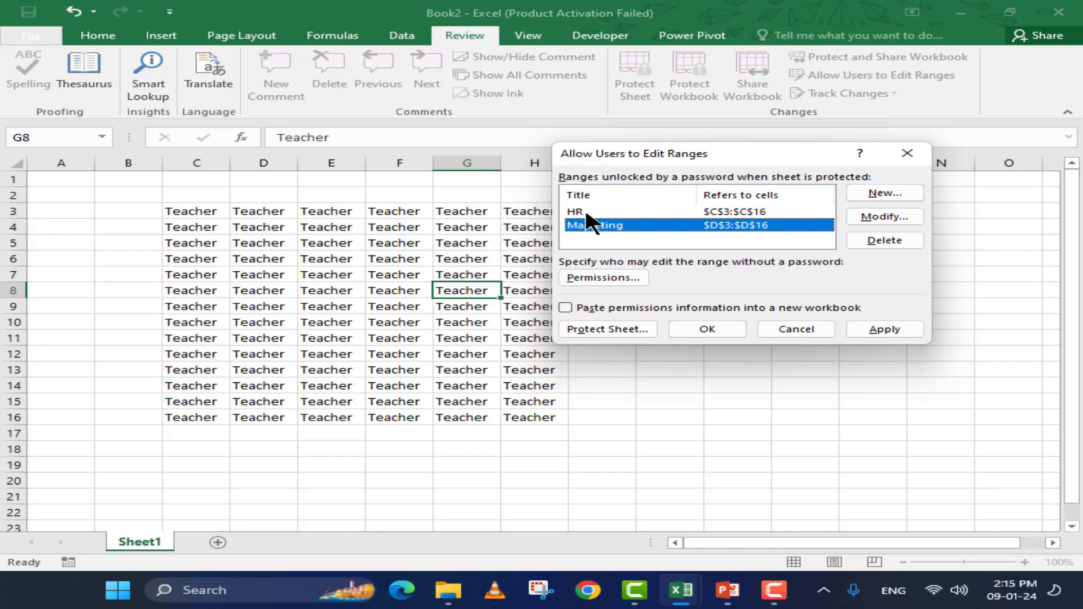
{"action": "left_click", "coordinate": [586, 215]}
{"action": "left_click", "coordinate": [590, 226]}
{"action": "left_click", "coordinate": [612, 211]}
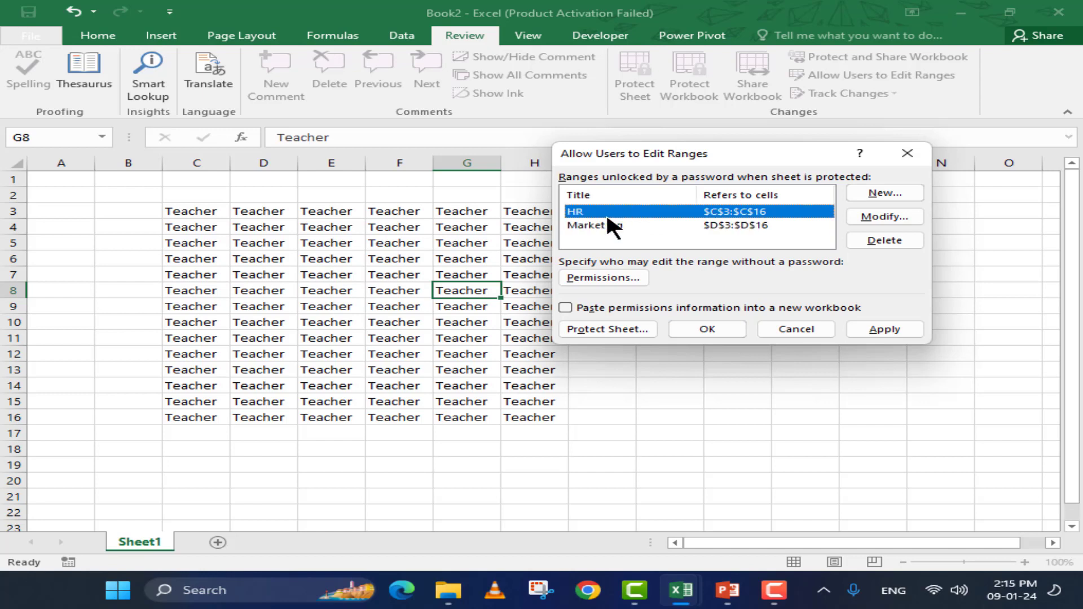
Protect the sheet with a password, confirming it when re-entered
{"action": "left_click", "coordinate": [608, 328]}
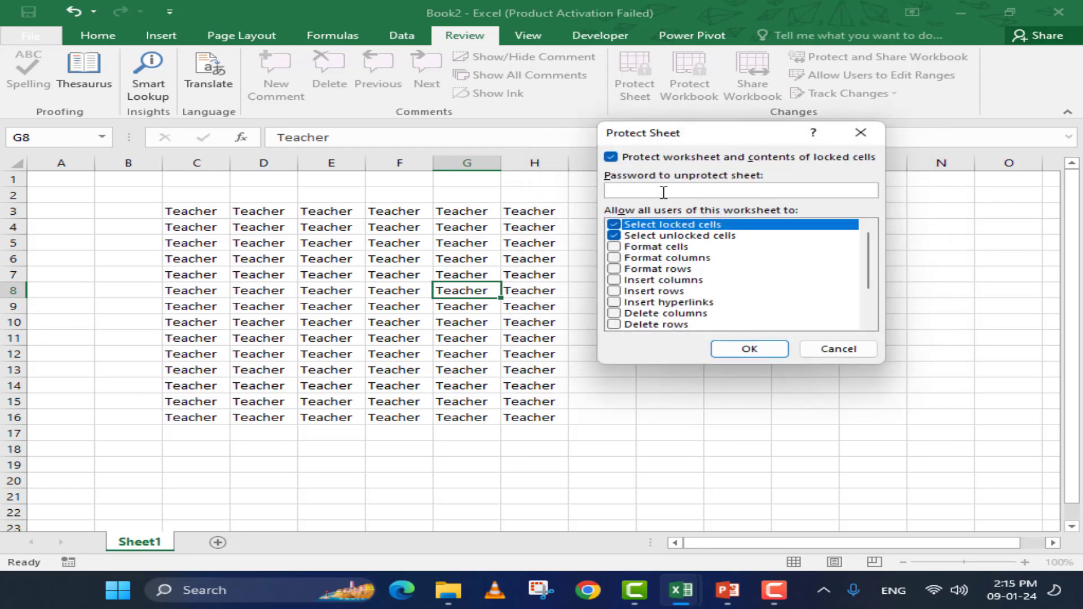
{"action": "type", "text": "12"}
{"action": "left_click", "coordinate": [718, 345]}
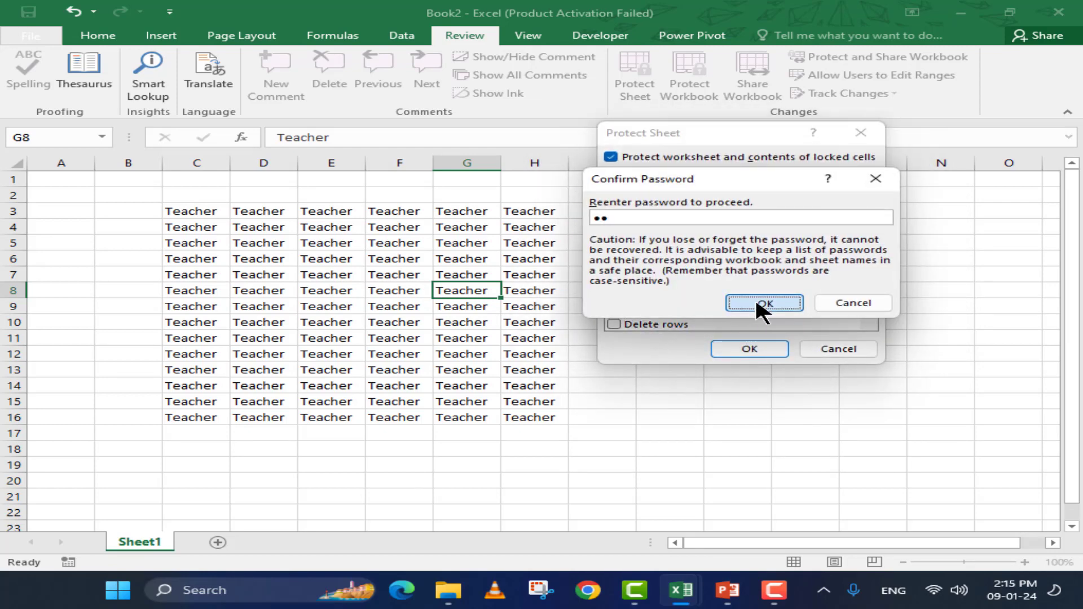
{"action": "left_click", "coordinate": [762, 303]}
Try clearing G3:G12 and H4:H14, dismissing each protected-sheet warning
{"action": "left_click_drag", "start_coordinate": [460, 213], "coordinate": [461, 354]}
{"action": "key", "text": "Delete"}
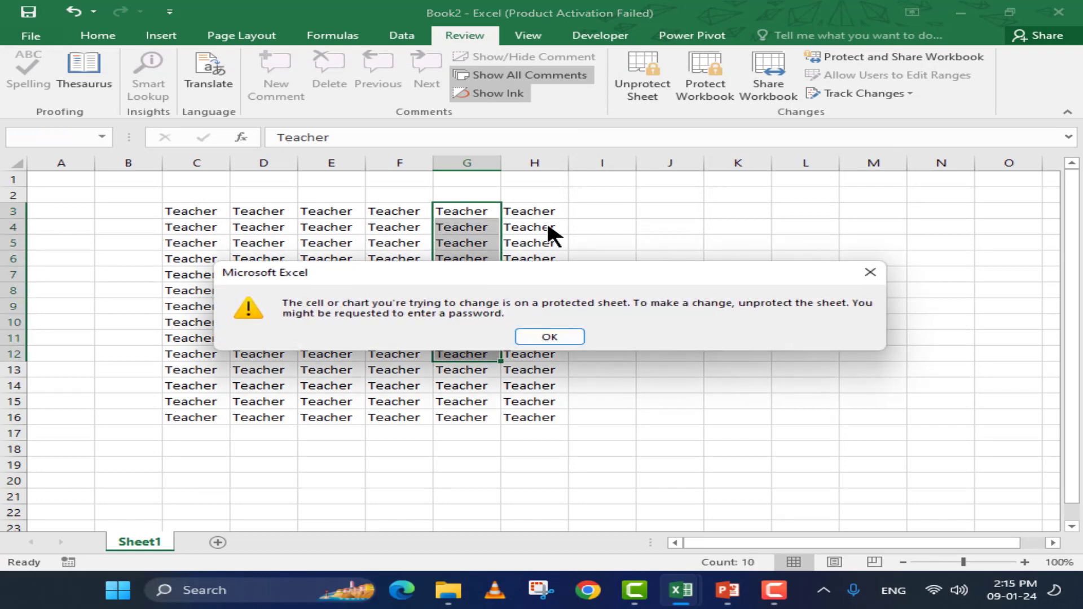
{"action": "left_click", "coordinate": [547, 335]}
{"action": "left_click_drag", "start_coordinate": [511, 227], "coordinate": [516, 386]}
{"action": "key", "text": "Delete"}
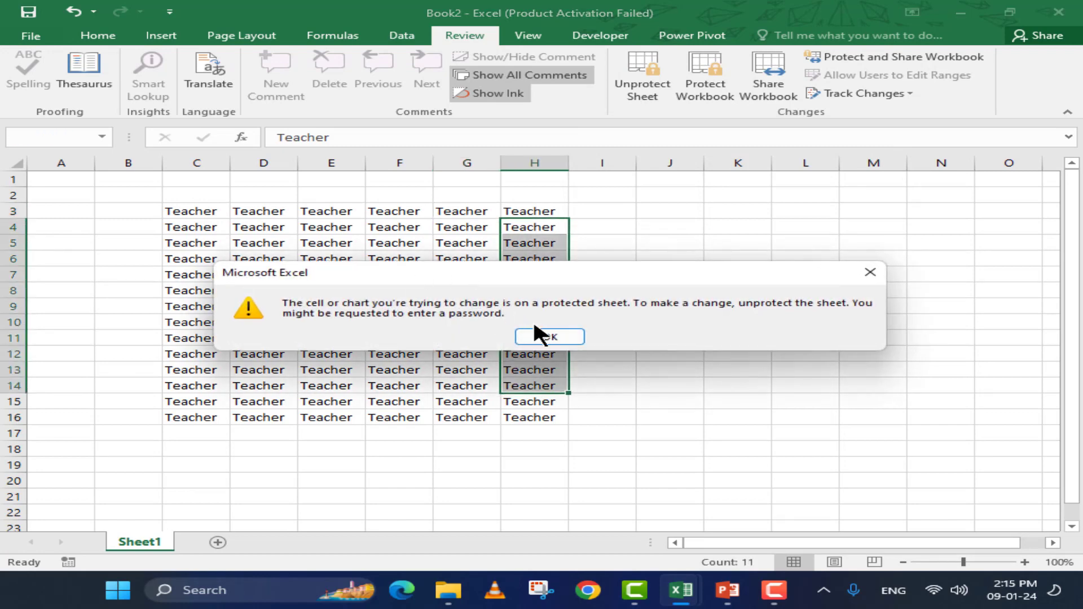
{"action": "left_click", "coordinate": [540, 338]}
Try editing cell C7 in the HR range, which prompts for the range password
{"action": "left_click", "coordinate": [202, 216]}
{"action": "left_click_drag", "start_coordinate": [202, 217], "coordinate": [192, 243]}
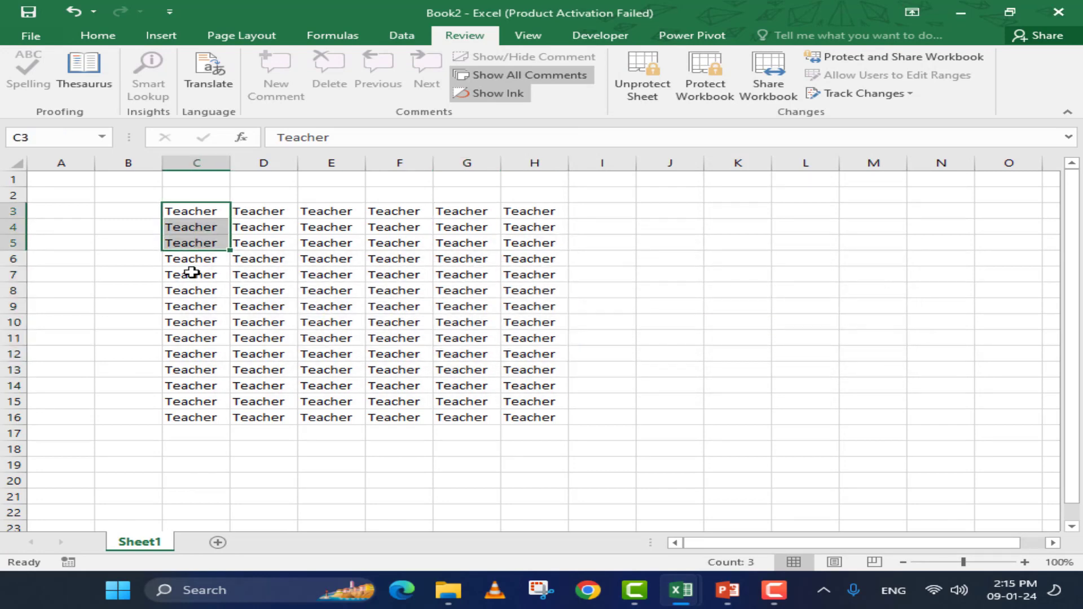
{"action": "left_click", "coordinate": [192, 272]}
{"action": "key", "text": "Delete"}
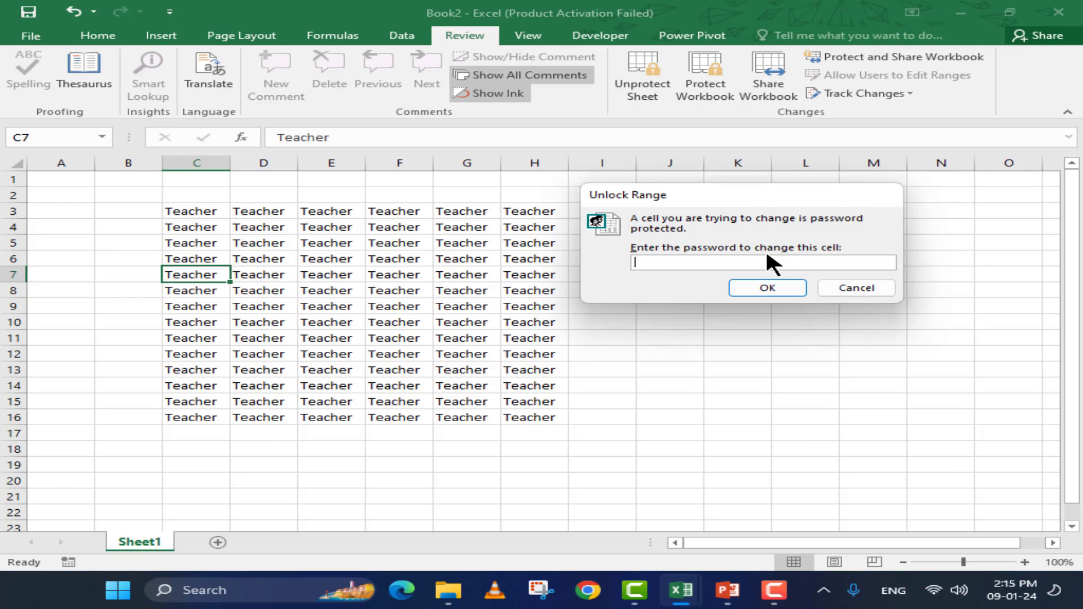
Unlock the HR range with its password and enter 34, 45, 56, 56, 65, 56 into C3:C8
{"action": "type", "text": "123"}
{"action": "key", "text": "Return"}
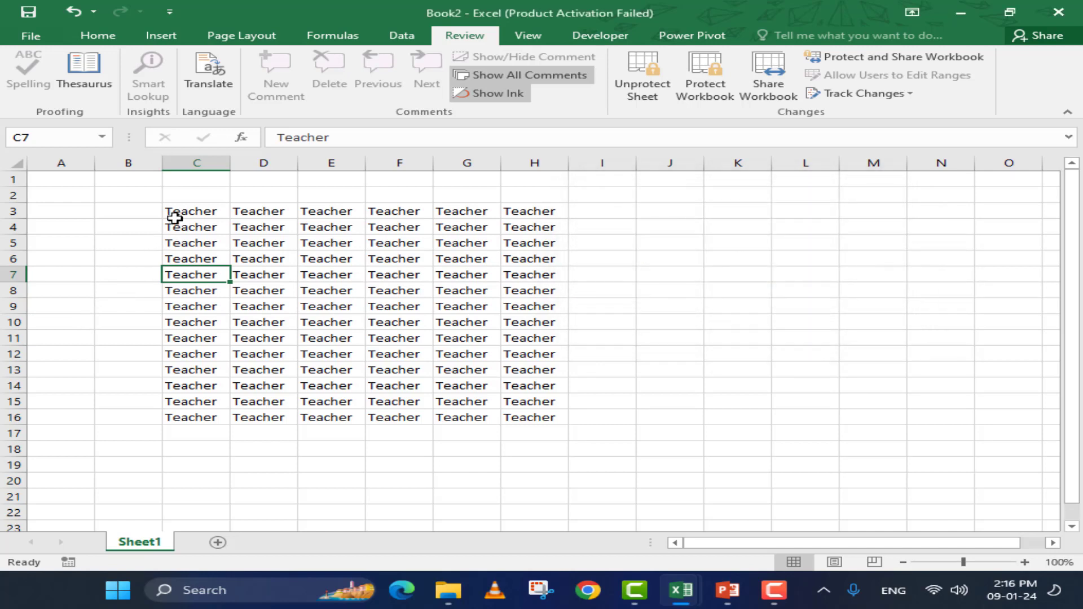
{"action": "left_click", "coordinate": [176, 214]}
{"action": "type", "text": "34 "}
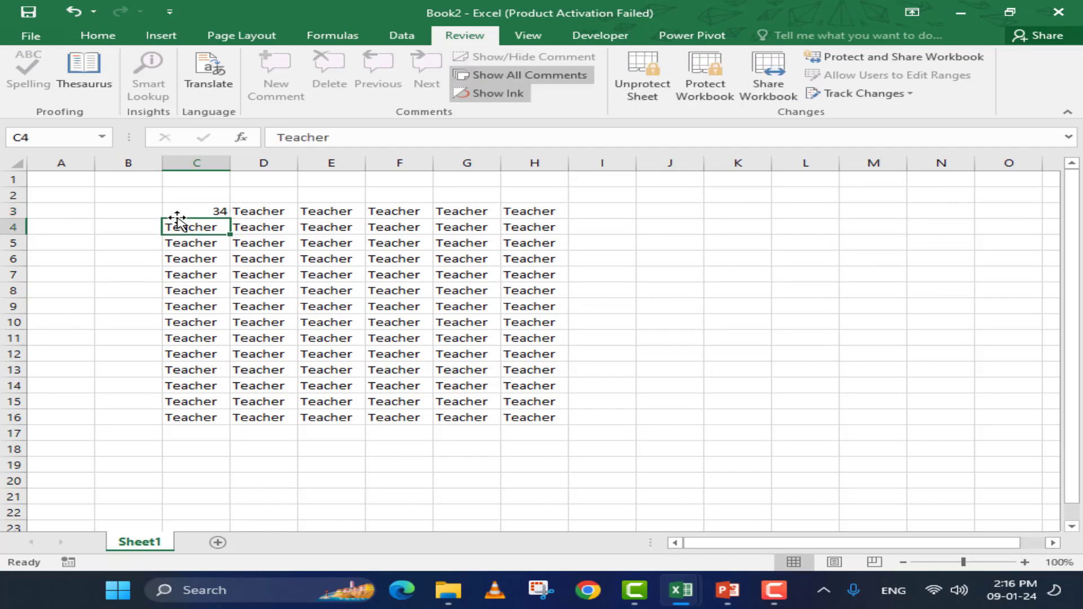
{"action": "type", "text": "45 56 56 65 56"}
{"action": "key", "text": "Return"}
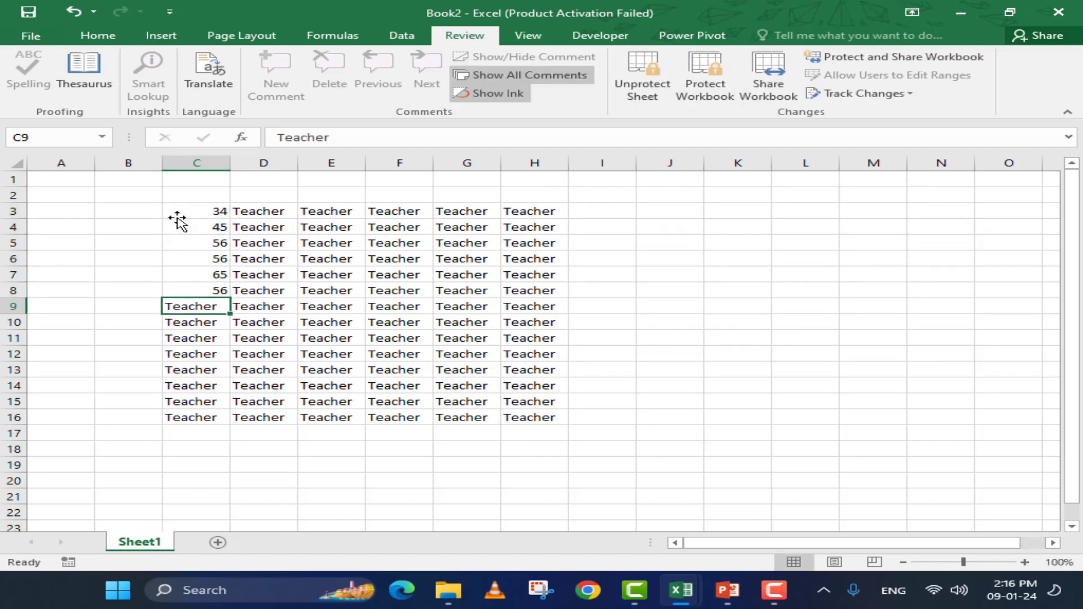
Try editing D9 and D10 with a wrong password, then check C4 holds 45
{"action": "key", "text": "Right"}
{"action": "key", "text": "Return"}
{"action": "key", "text": "Return"}
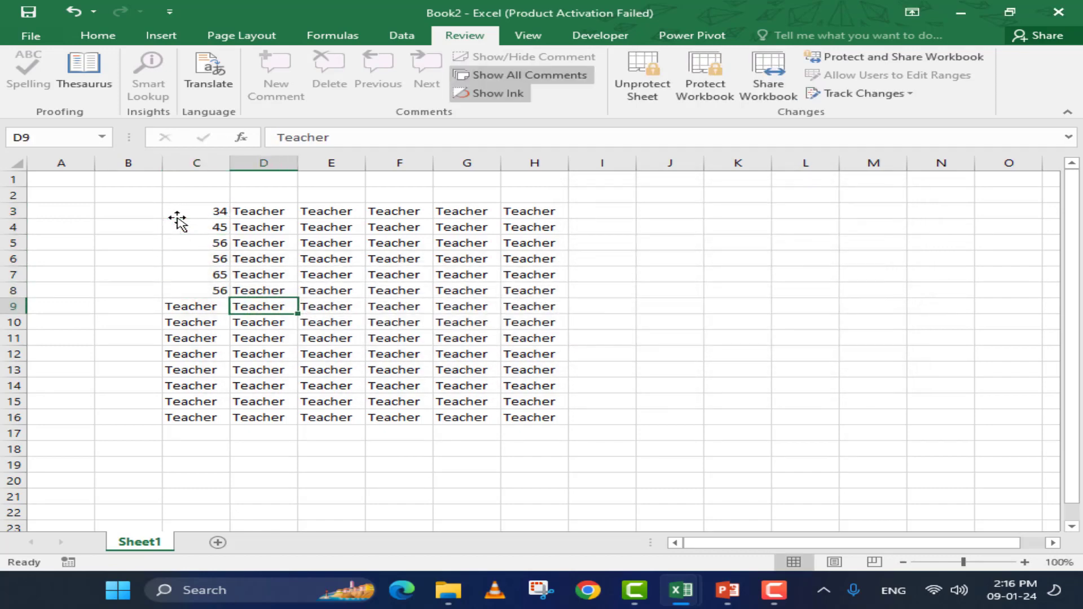
{"action": "key", "text": "Down"}
{"action": "type", "text": "56"}
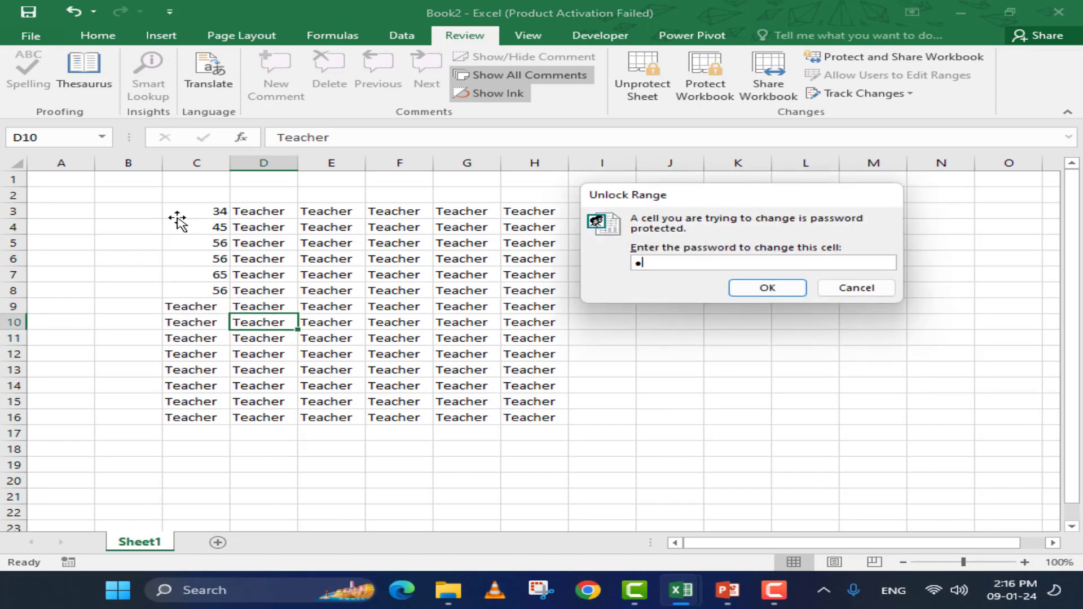
{"action": "key", "text": "Return"}
{"action": "key", "text": "Return"}
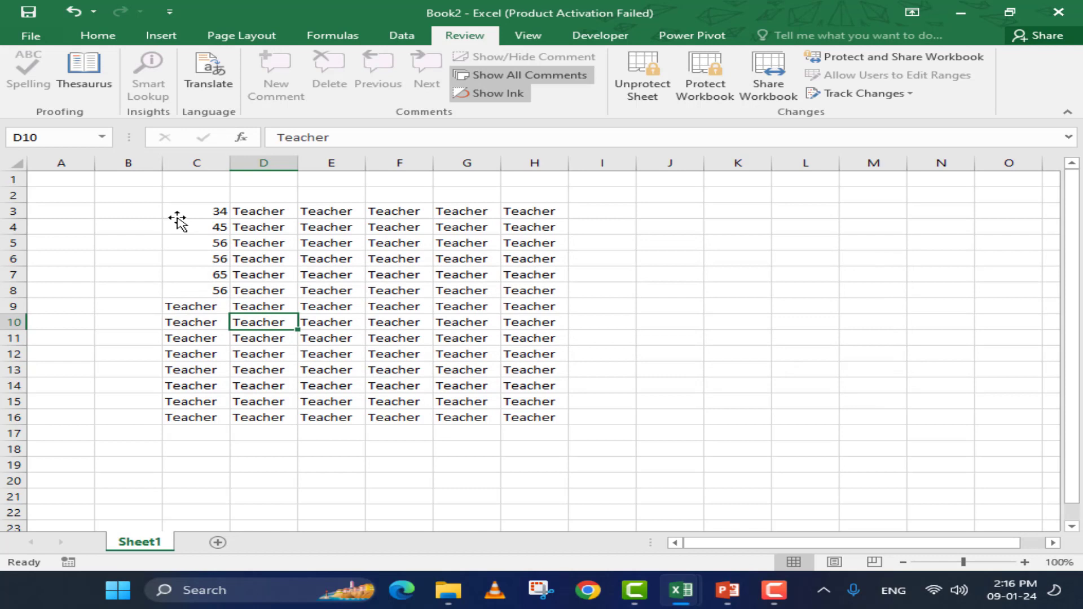
{"action": "left_click", "coordinate": [224, 227]}
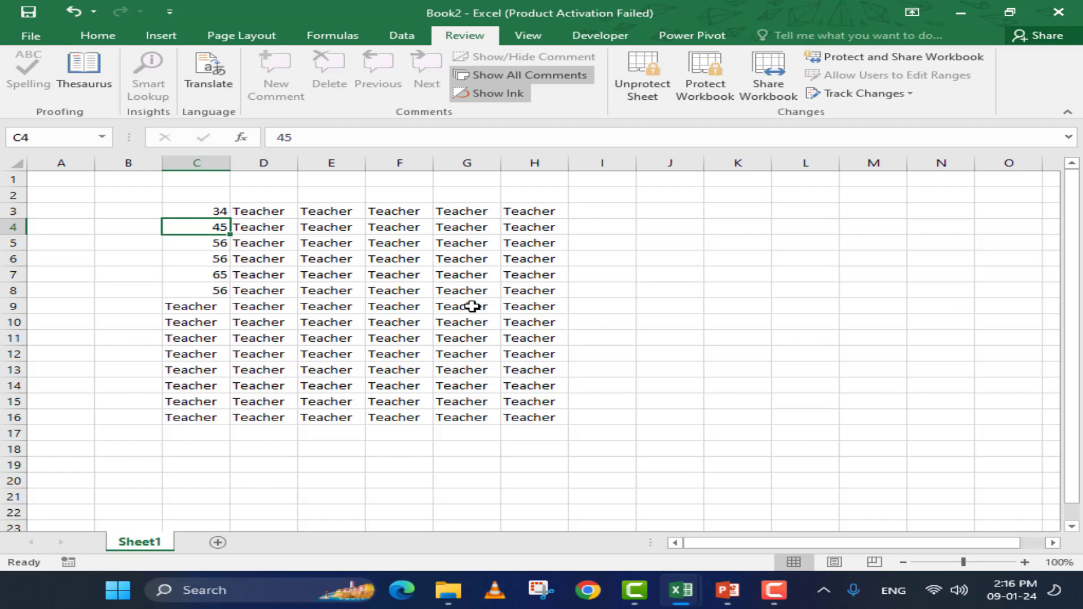
{"action": "left_click", "coordinate": [342, 312]}
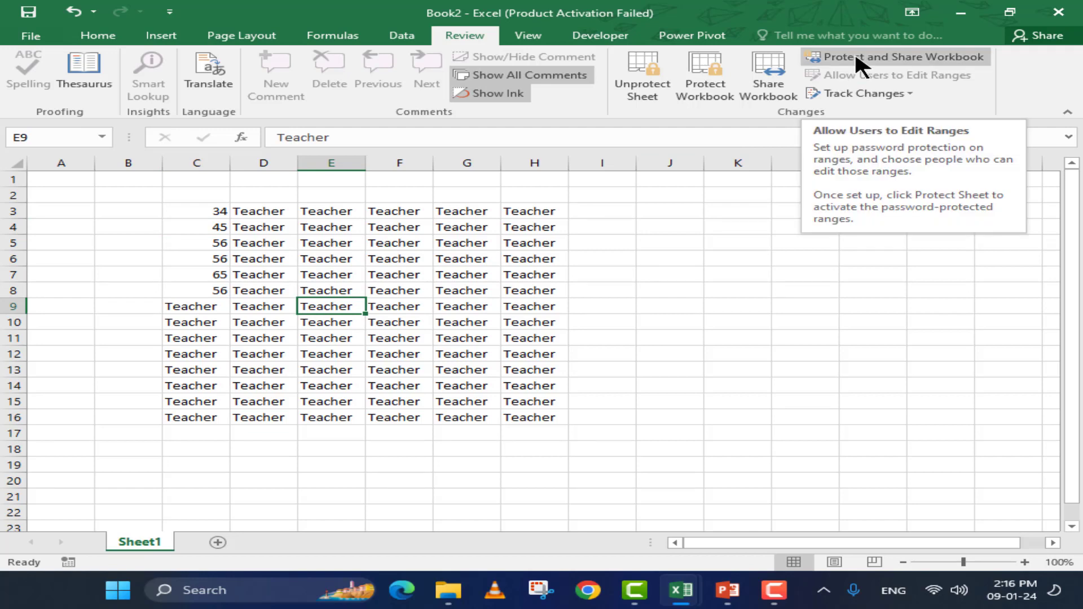
Unprotect the sheet using its password
{"action": "left_click", "coordinate": [641, 85]}
{"action": "type", "text": "12"}
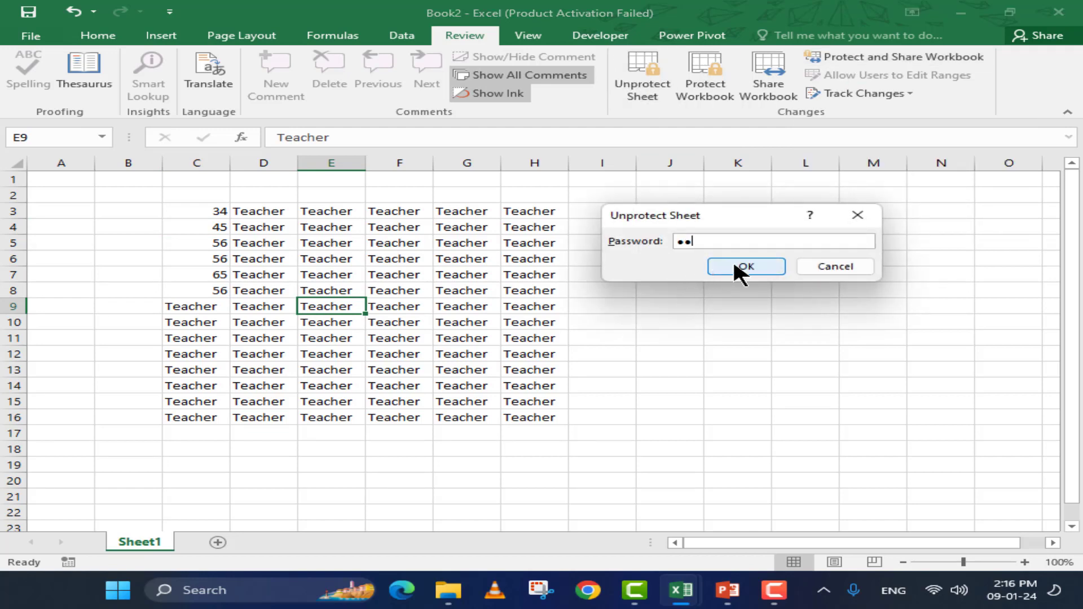
{"action": "left_click", "coordinate": [735, 265]}
{"action": "left_click", "coordinate": [485, 307]}
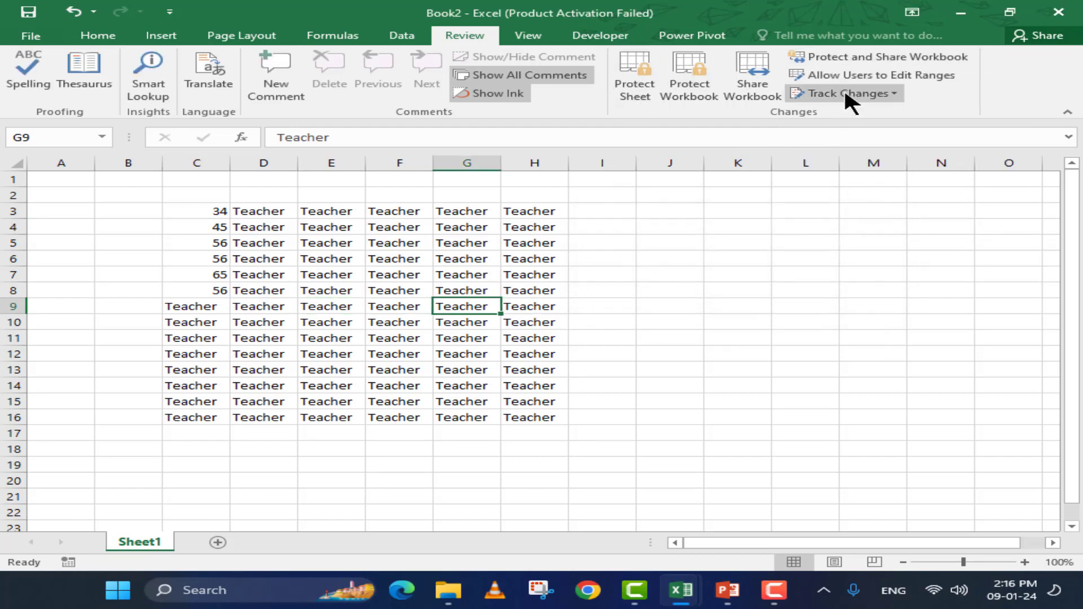
In Protect Shared Workbook, tick Sharing with track changes
{"action": "left_click", "coordinate": [888, 57]}
{"action": "left_click_drag", "start_coordinate": [626, 162], "coordinate": [481, 162]}
{"action": "left_click", "coordinate": [448, 201]}
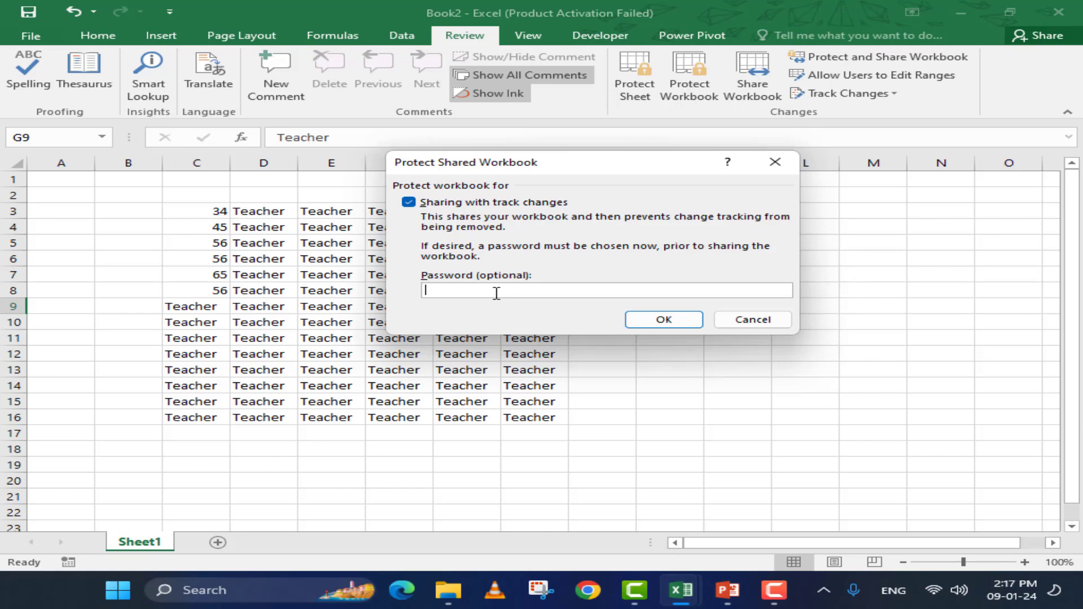
Set and confirm the shared-workbook protection password
{"action": "type", "text": "12"}
{"action": "key", "text": "Return"}
{"action": "type", "text": "12"}
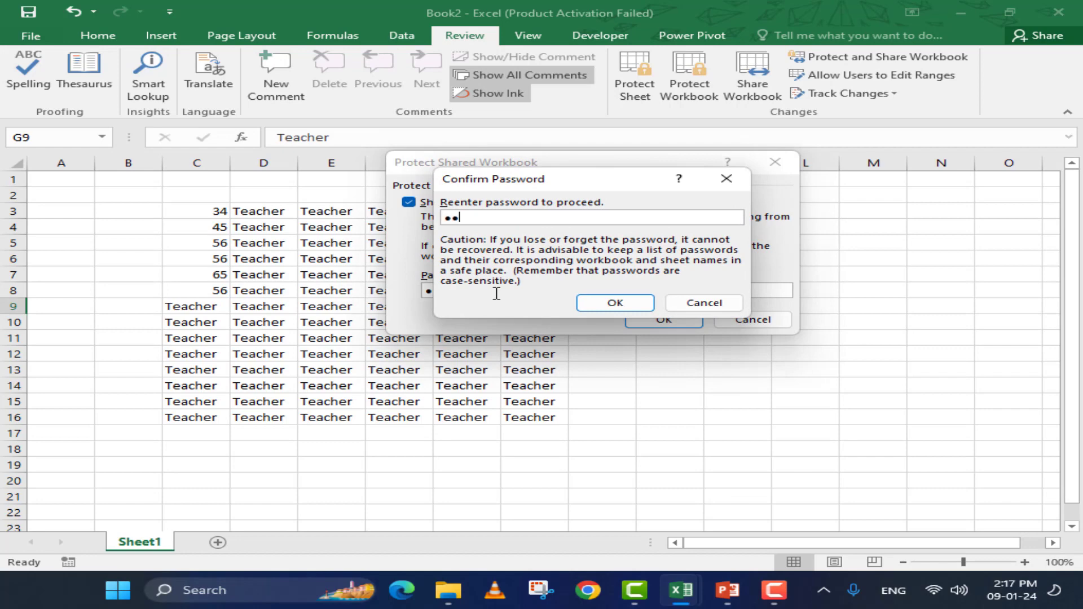
{"action": "key", "text": "Return"}
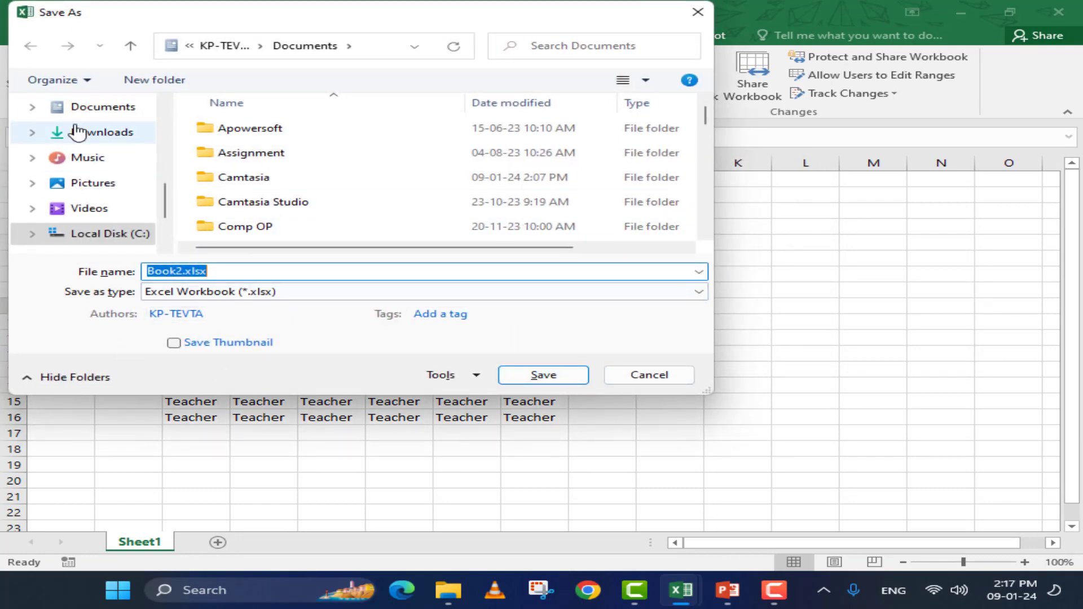
Save the workbook in Downloads as mysharefile
{"action": "left_click_drag", "start_coordinate": [164, 204], "coordinate": [170, 110]}
{"action": "left_click", "coordinate": [91, 164]}
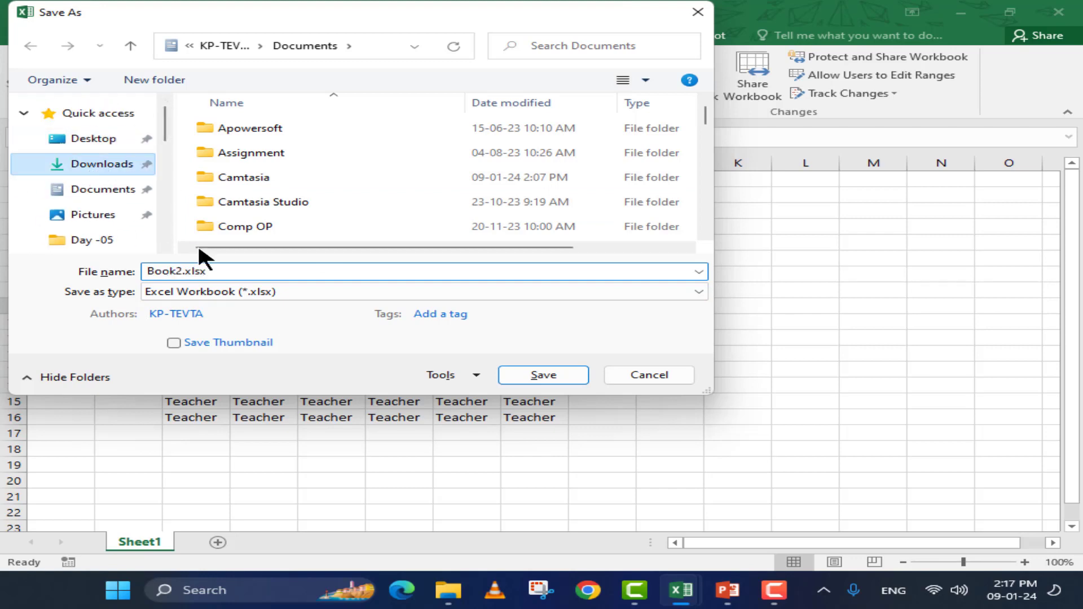
{"action": "type", "text": "m"}
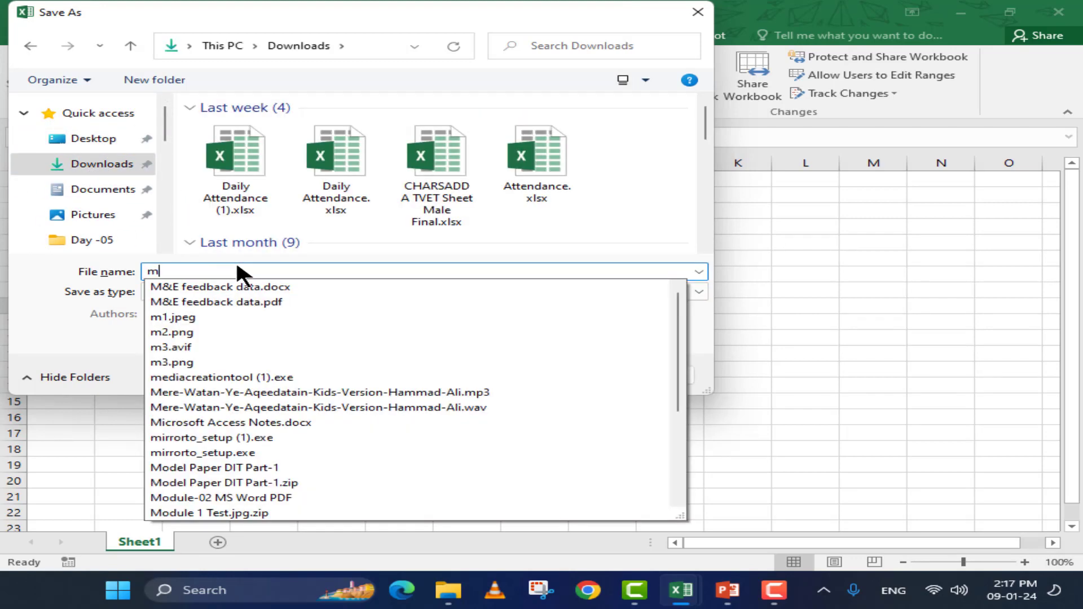
{"action": "type", "text": "ysharefile"}
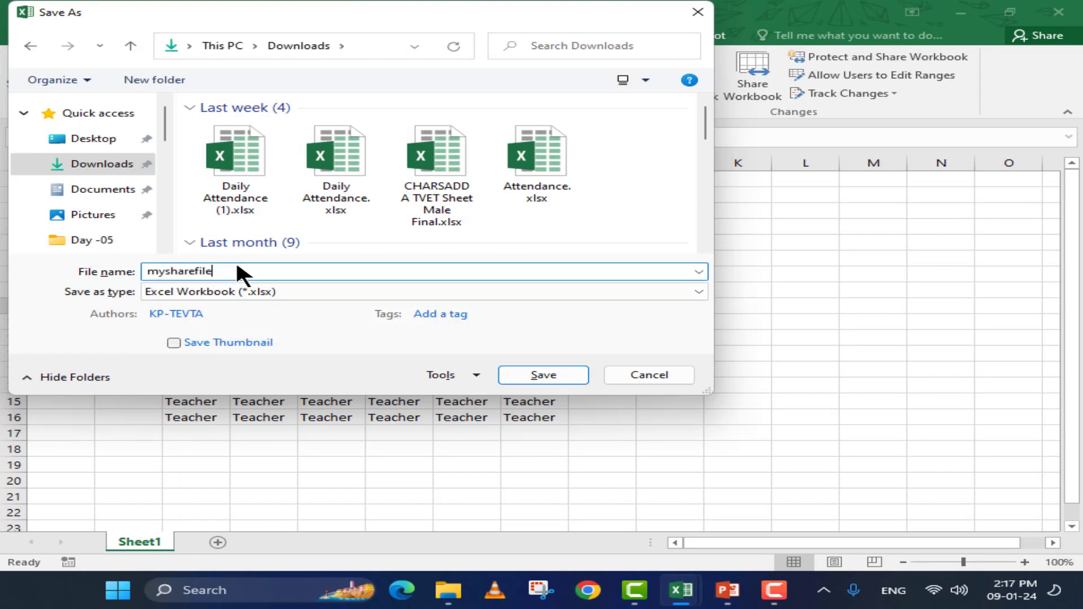
{"action": "key", "text": "Return"}
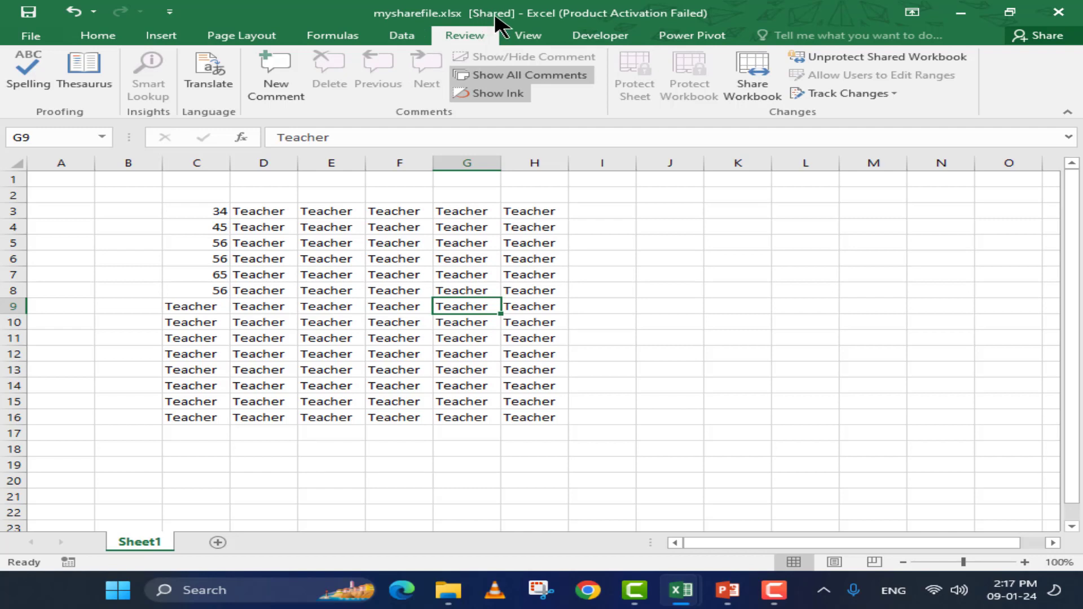
{"action": "left_click", "coordinate": [464, 272]}
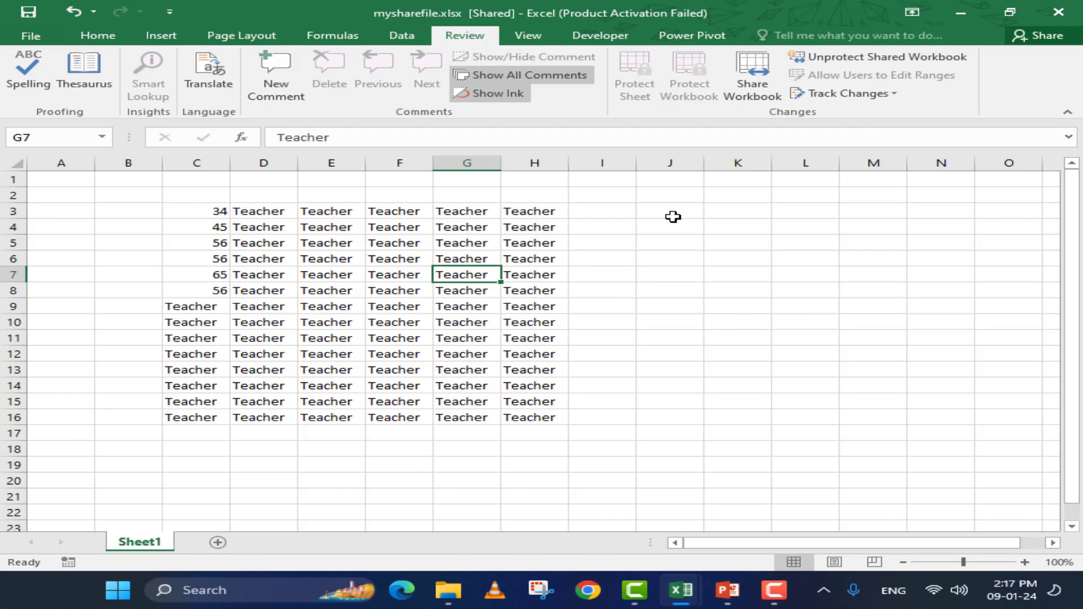
{"action": "left_click_drag", "start_coordinate": [404, 213], "coordinate": [387, 416]}
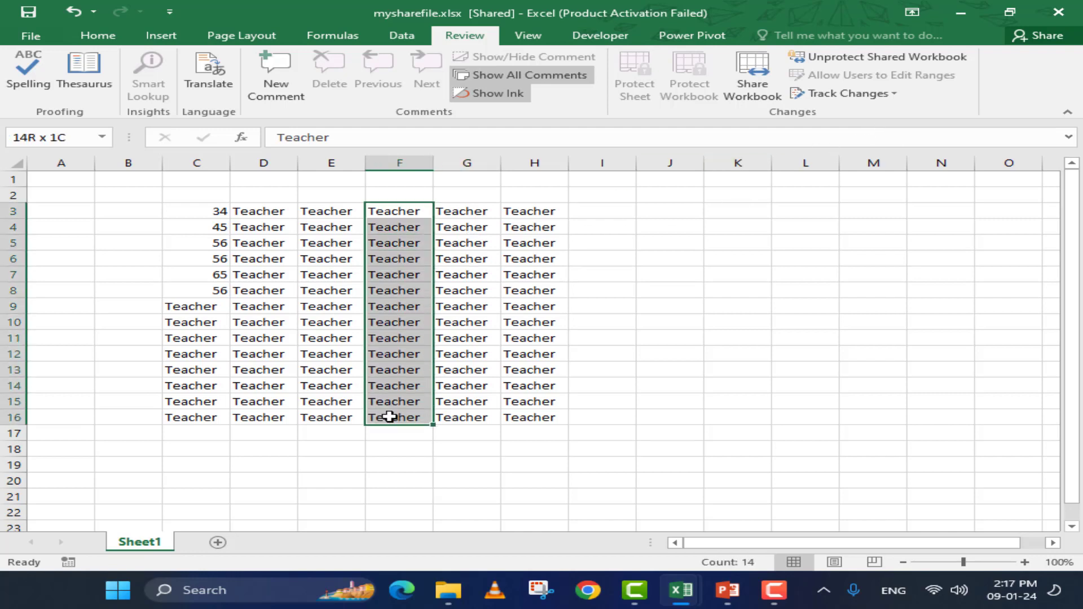
{"action": "left_click", "coordinate": [447, 196]}
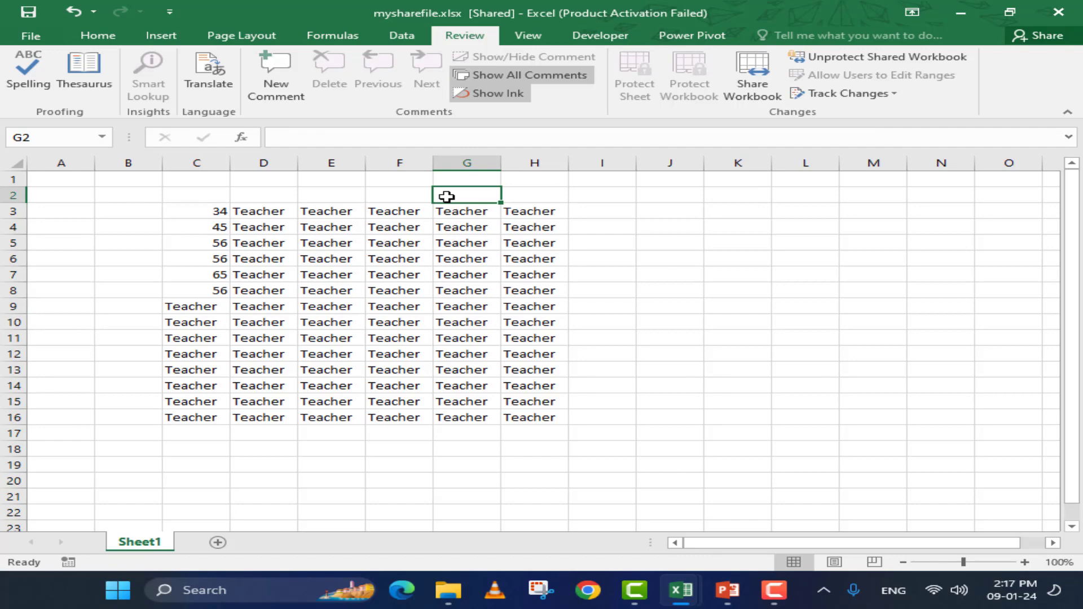
{"action": "left_click", "coordinate": [463, 224]}
{"action": "left_click", "coordinate": [838, 93]}
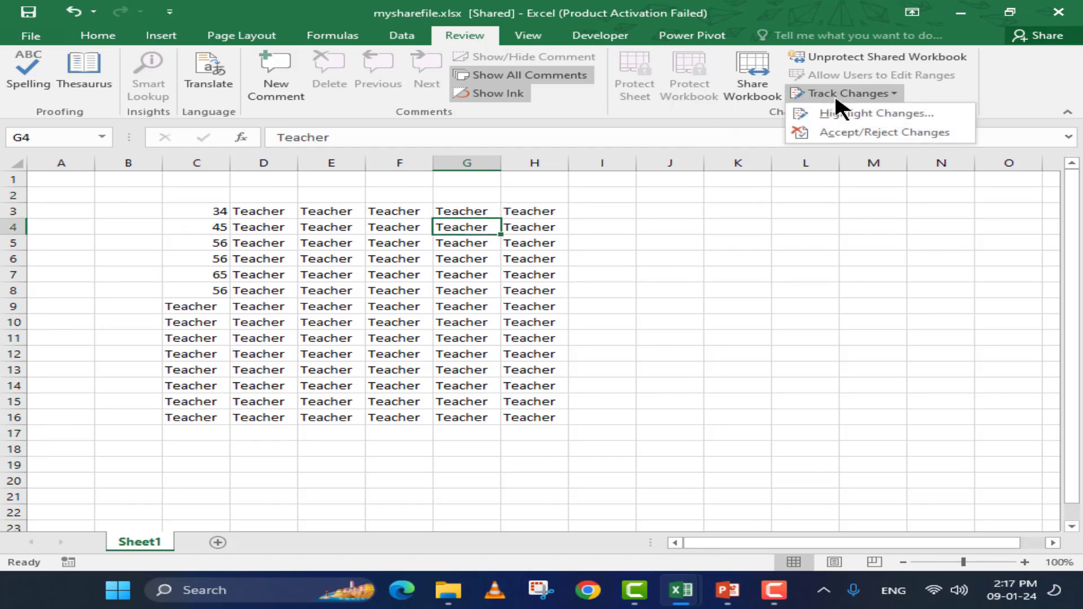
{"action": "left_click", "coordinate": [836, 114]}
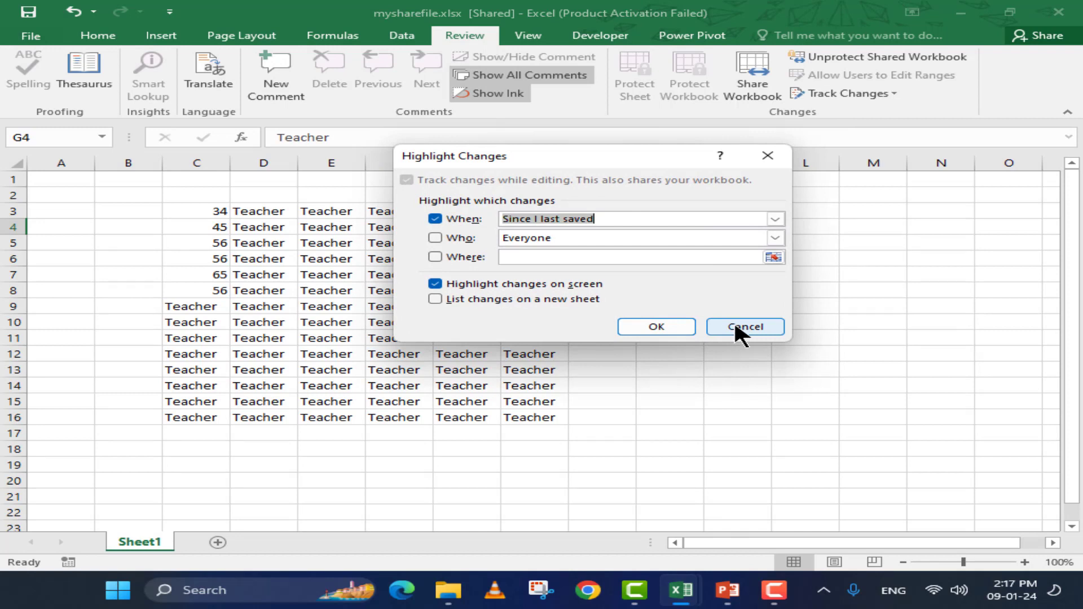
{"action": "left_click", "coordinate": [638, 239]}
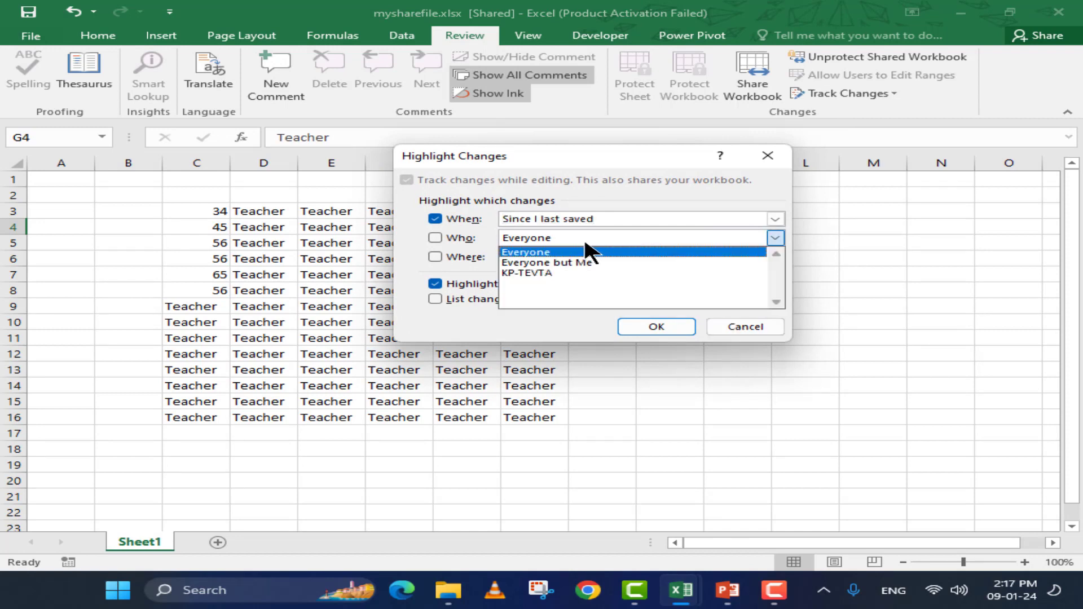
{"action": "left_click", "coordinate": [634, 252]}
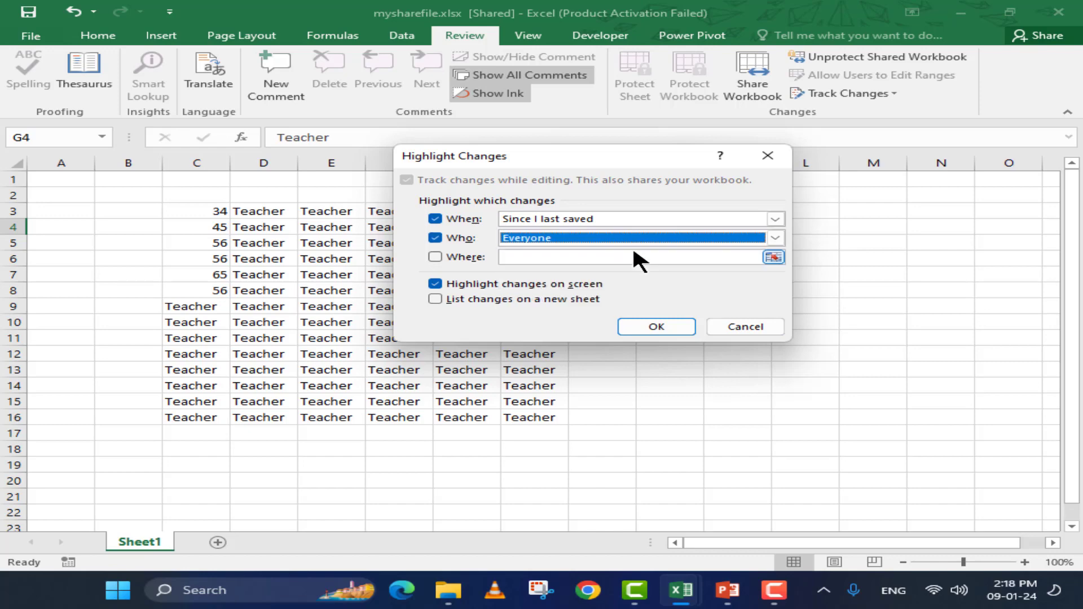
{"action": "left_click", "coordinate": [455, 257]}
{"action": "left_click_drag", "start_coordinate": [170, 210], "coordinate": [498, 414]}
{"action": "left_click", "coordinate": [656, 321]}
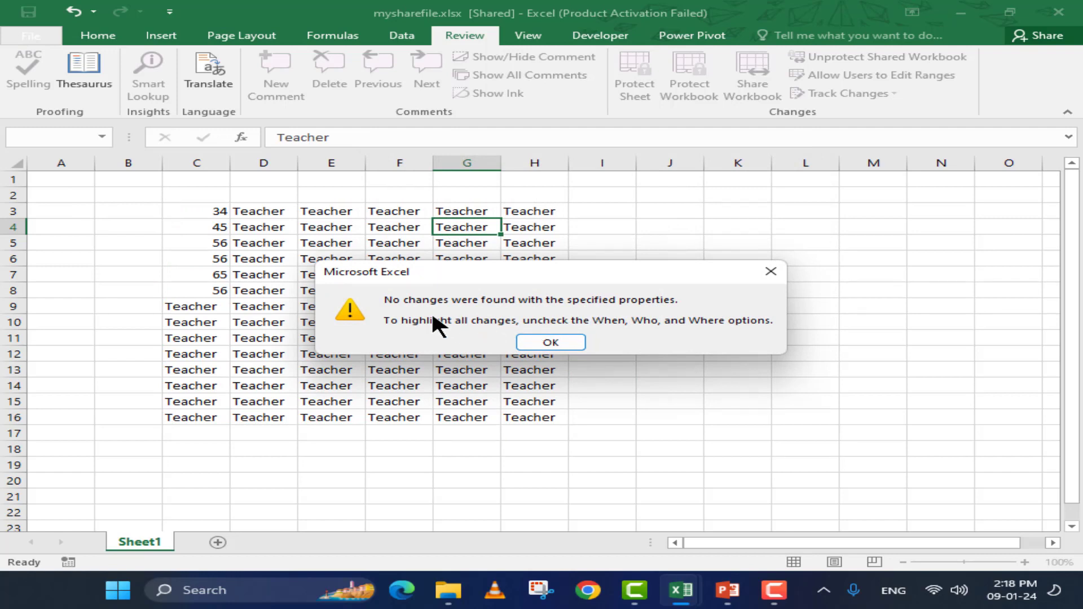
{"action": "left_click_drag", "start_coordinate": [439, 270], "coordinate": [416, 192]}
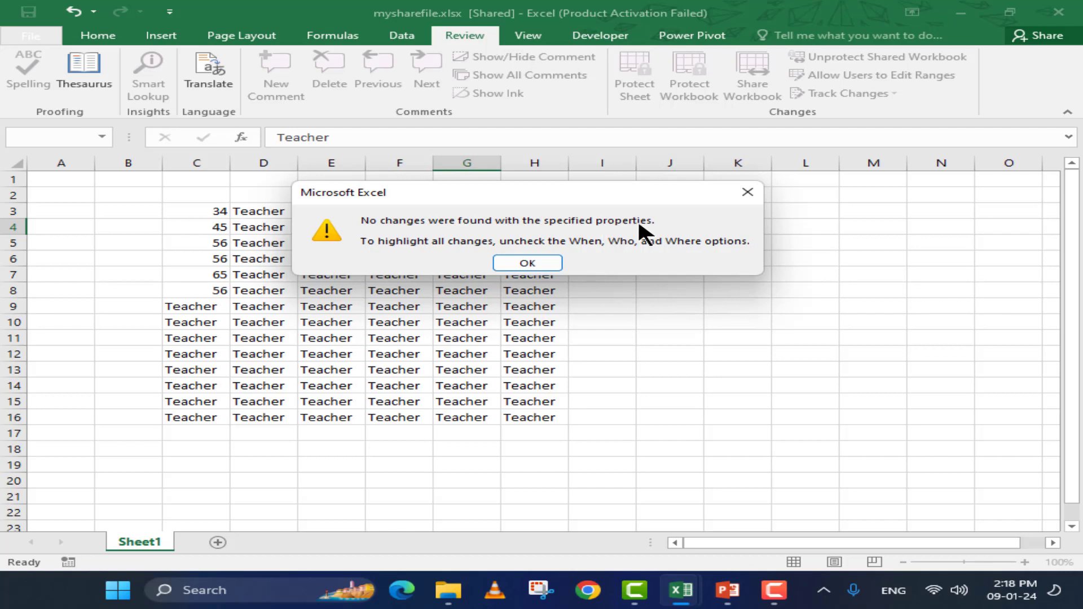
{"action": "left_click", "coordinate": [557, 263]}
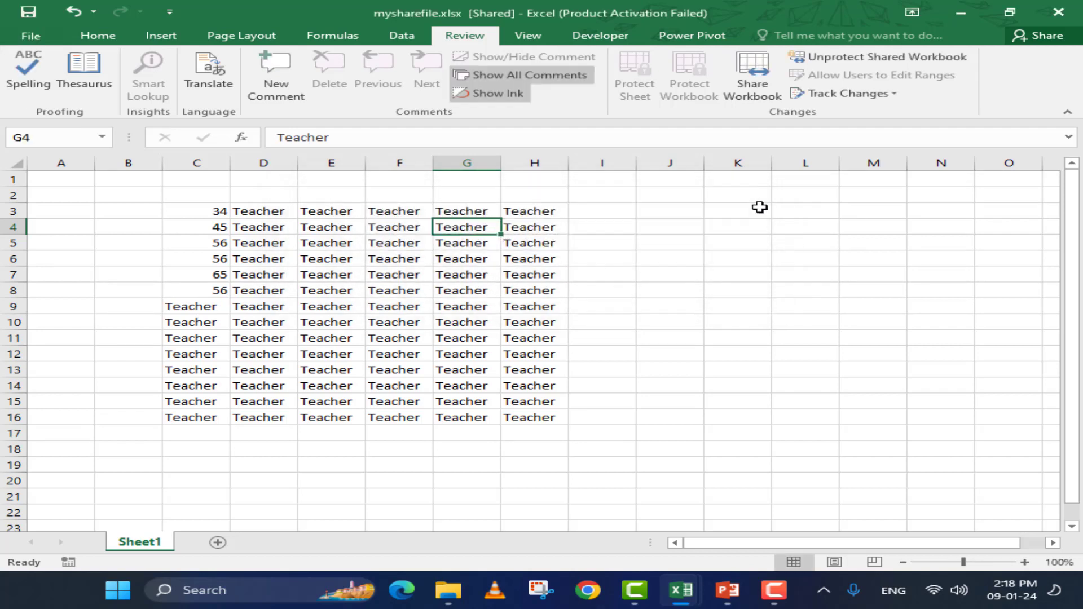
Remove the shared-workbook protection with its password and confirm stopping sharing
{"action": "left_click", "coordinate": [827, 57]}
{"action": "type", "text": "12"}
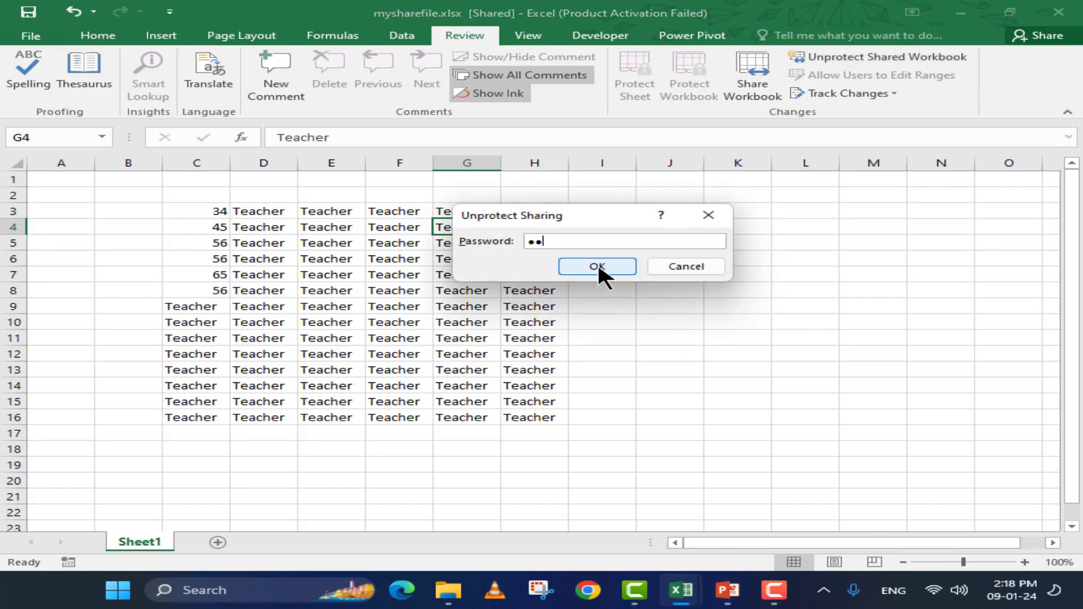
{"action": "left_click", "coordinate": [599, 268]}
{"action": "left_click", "coordinate": [520, 369]}
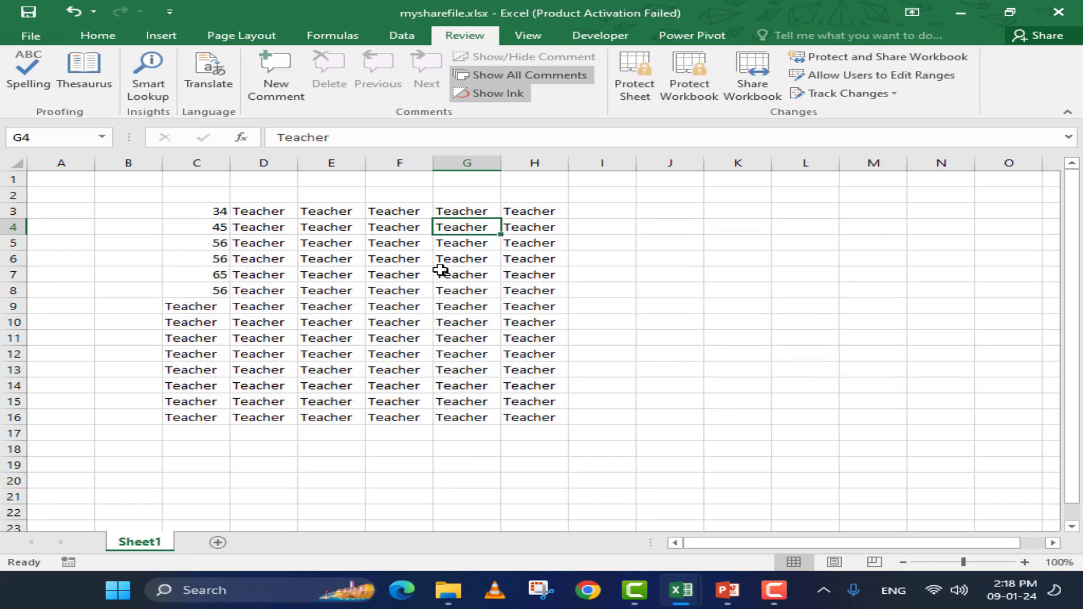
{"action": "left_click", "coordinate": [386, 255]}
{"action": "left_click", "coordinate": [865, 94]}
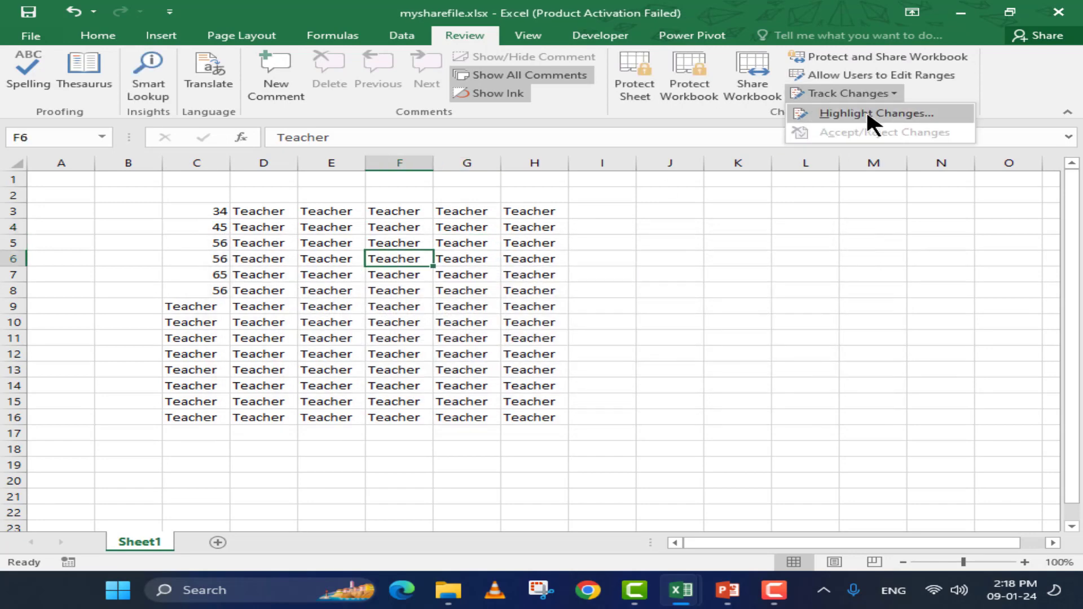
Highlight changes while editing: When All, Who Everyone, Where C3:H16, then save as shared
{"action": "left_click", "coordinate": [871, 115]}
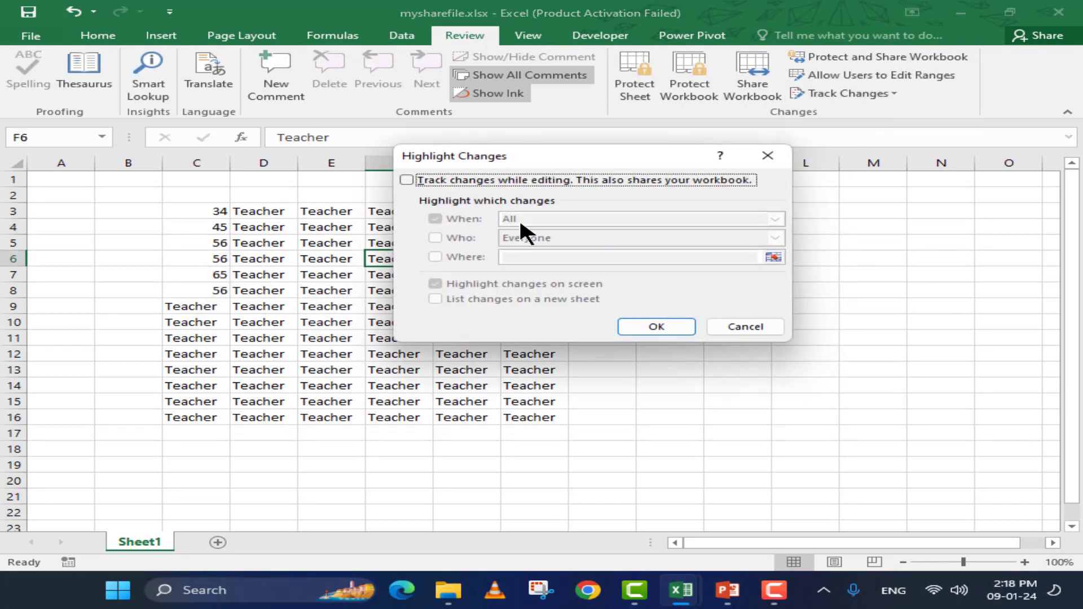
{"action": "left_click", "coordinate": [485, 180]}
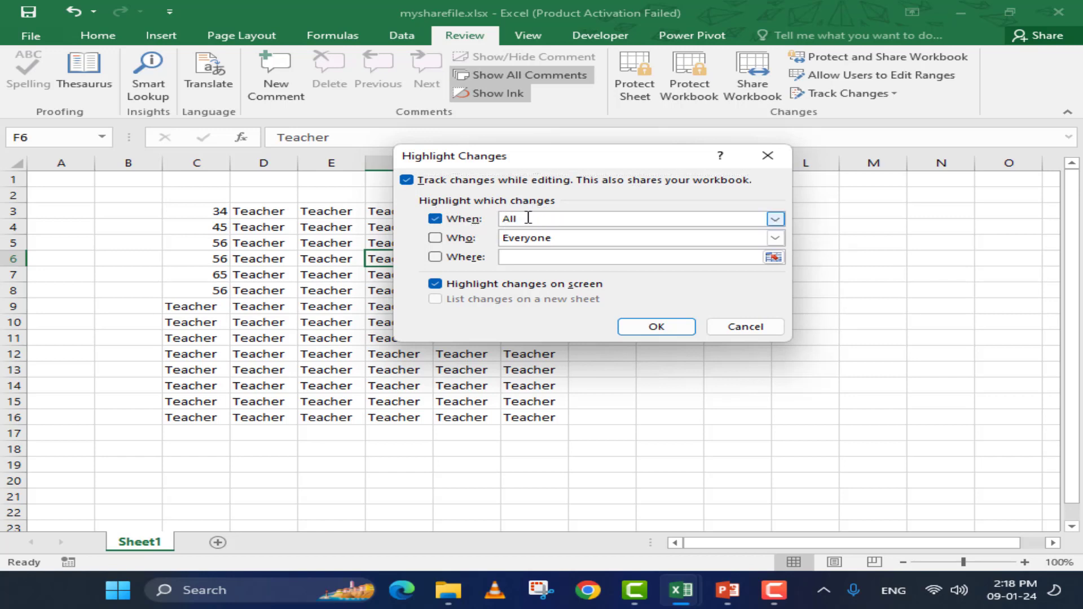
{"action": "left_click", "coordinate": [533, 219]}
{"action": "left_click", "coordinate": [776, 219]}
{"action": "left_click", "coordinate": [775, 220]}
{"action": "left_click", "coordinate": [444, 238]}
{"action": "left_click", "coordinate": [776, 238]}
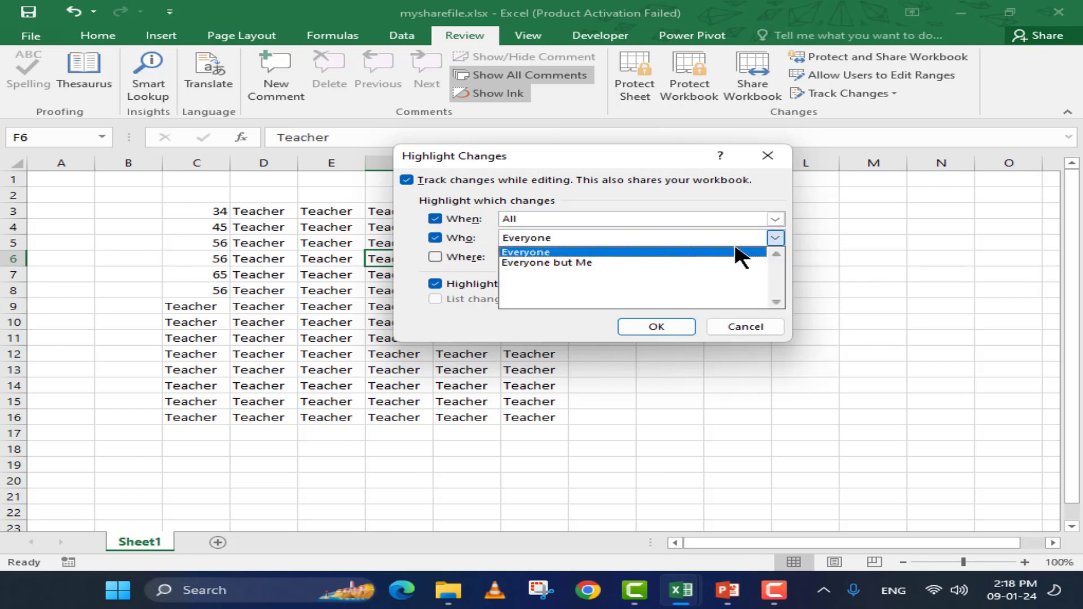
{"action": "left_click", "coordinate": [660, 253]}
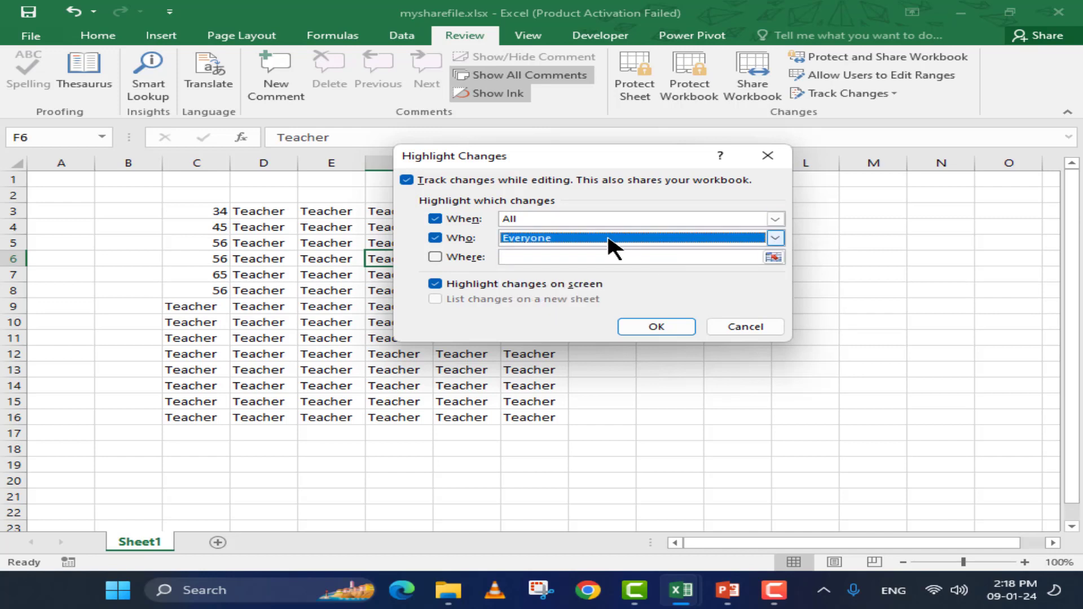
{"action": "left_click", "coordinate": [435, 258]}
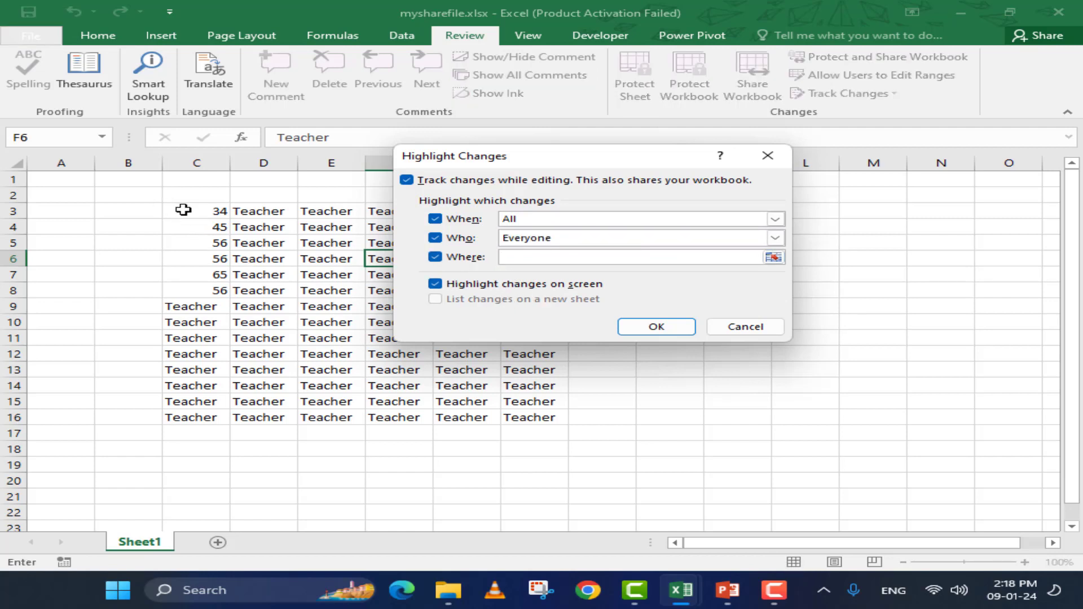
{"action": "left_click_drag", "start_coordinate": [183, 209], "coordinate": [518, 418]}
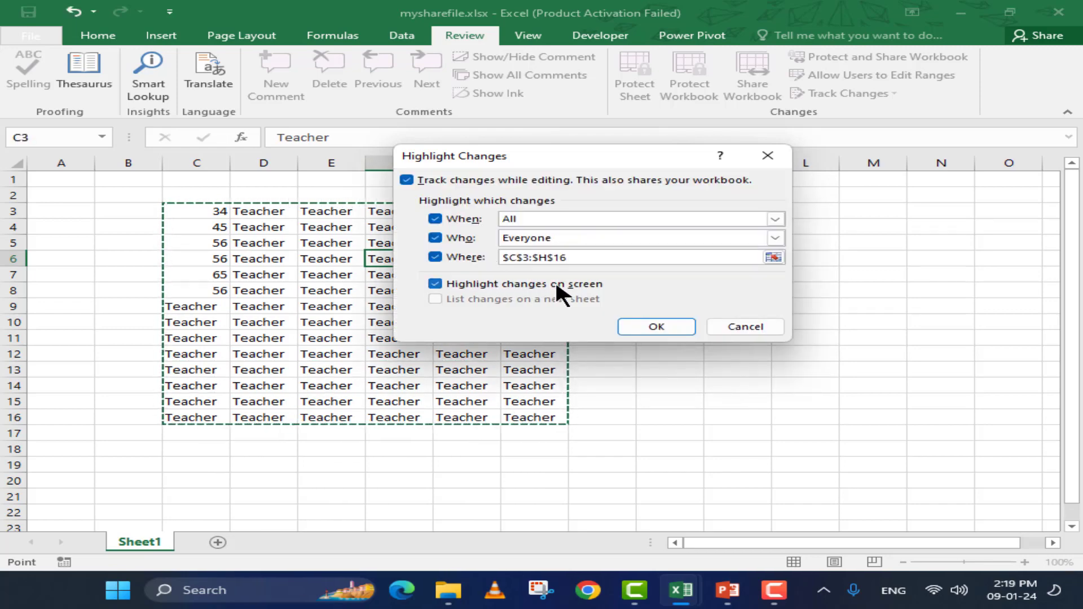
{"action": "left_click", "coordinate": [654, 326]}
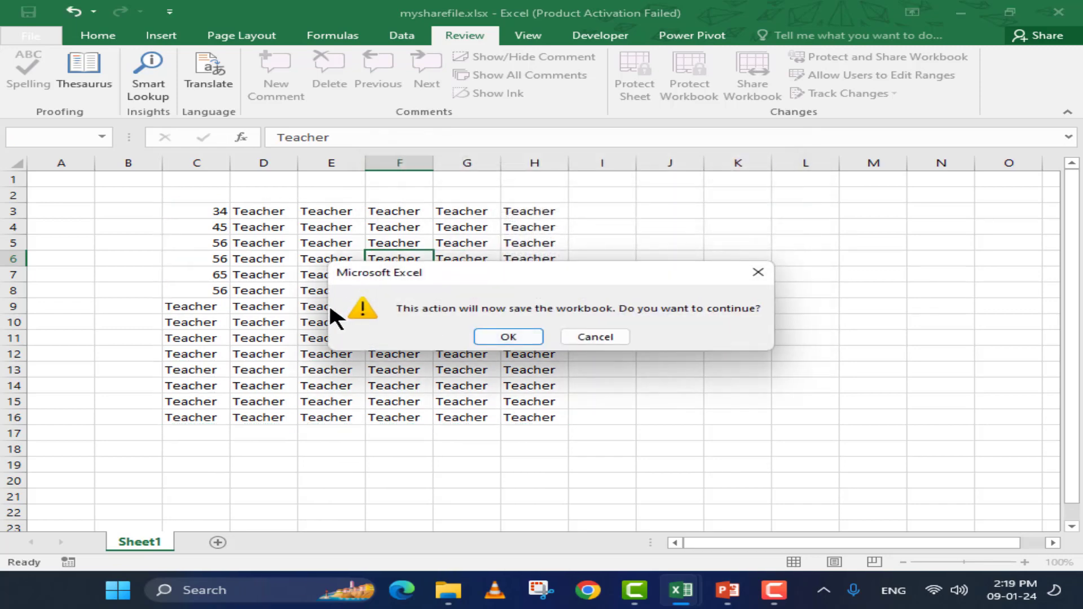
{"action": "left_click", "coordinate": [508, 337]}
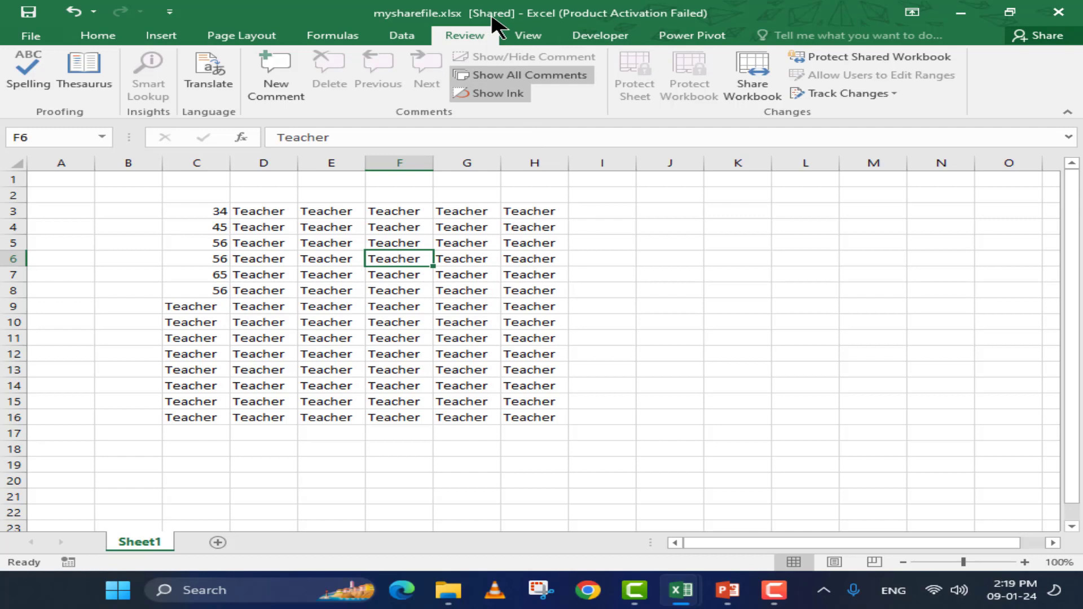
{"action": "left_click", "coordinate": [836, 53]}
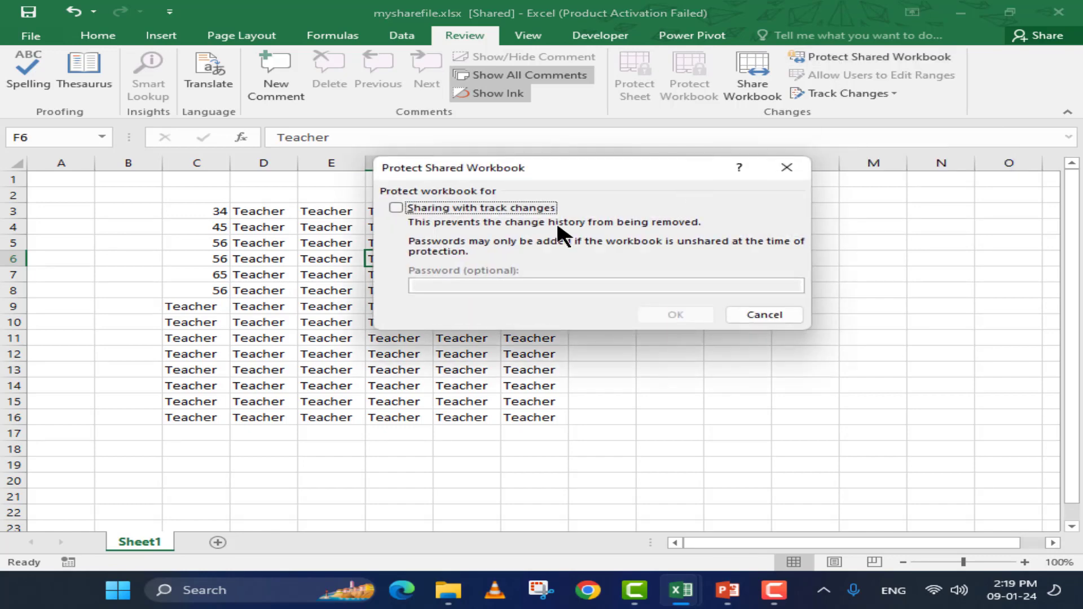
{"action": "left_click", "coordinate": [459, 206]}
{"action": "left_click", "coordinate": [481, 208]}
{"action": "left_click", "coordinate": [787, 166]}
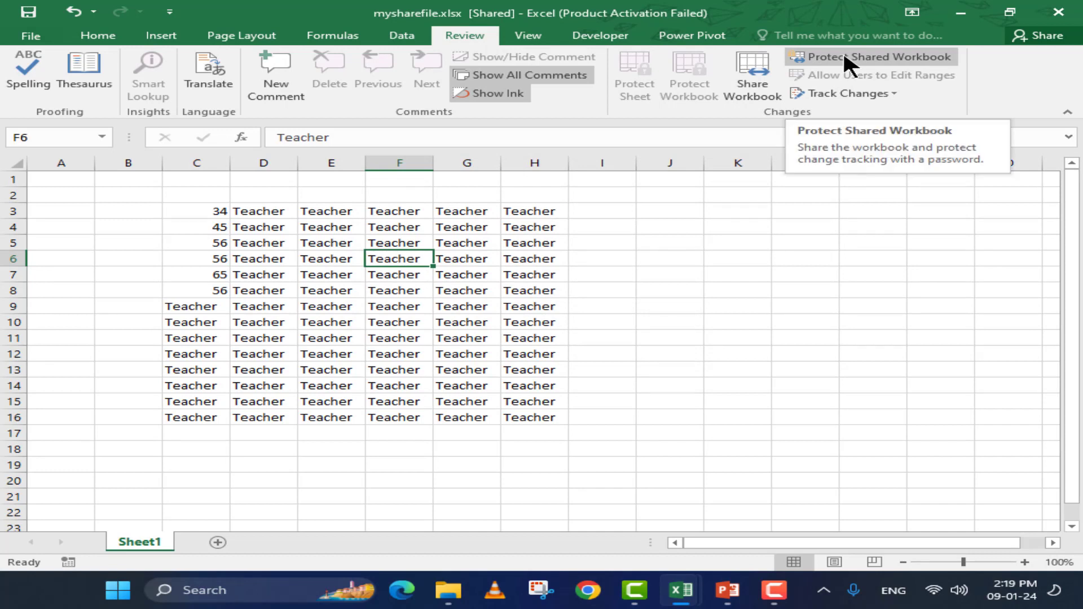
{"action": "left_click", "coordinate": [359, 226]}
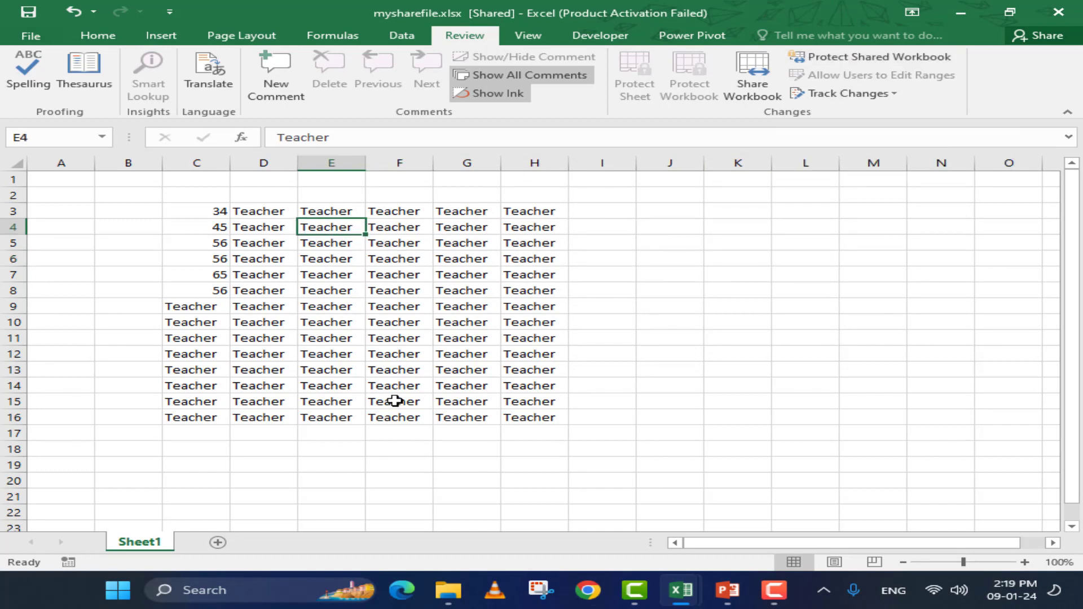
Enter 56, 67, 78, 67, 56, 56, 56, 56, 56, 65 down E4:E13 and start column F
{"action": "type", "text": "56 67 78 67 56 "}
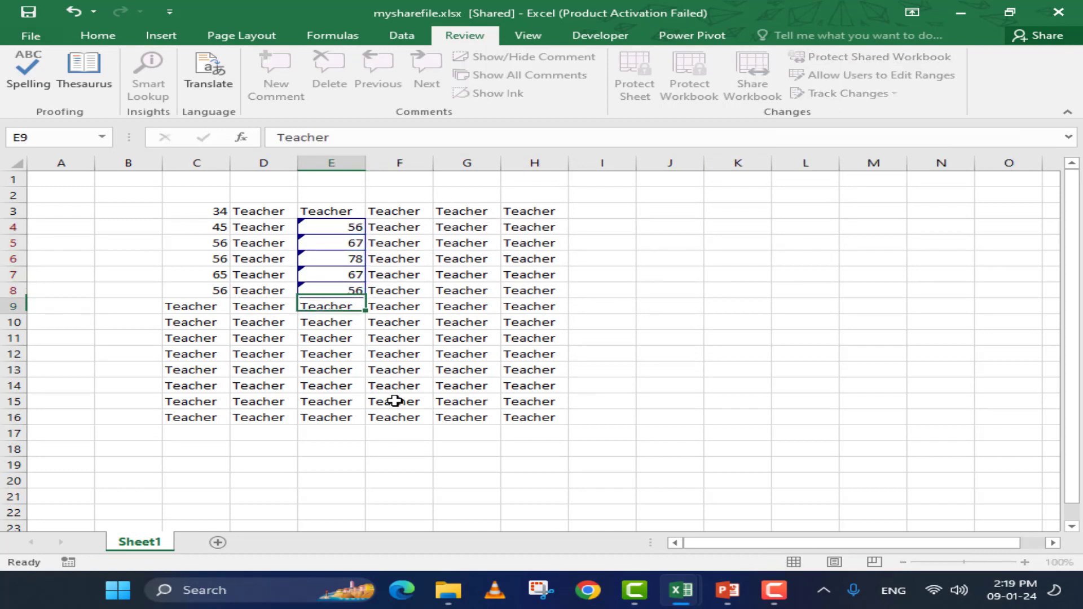
{"action": "type", "text": "56 56 56 56 65"}
{"action": "key", "text": "Tab"}
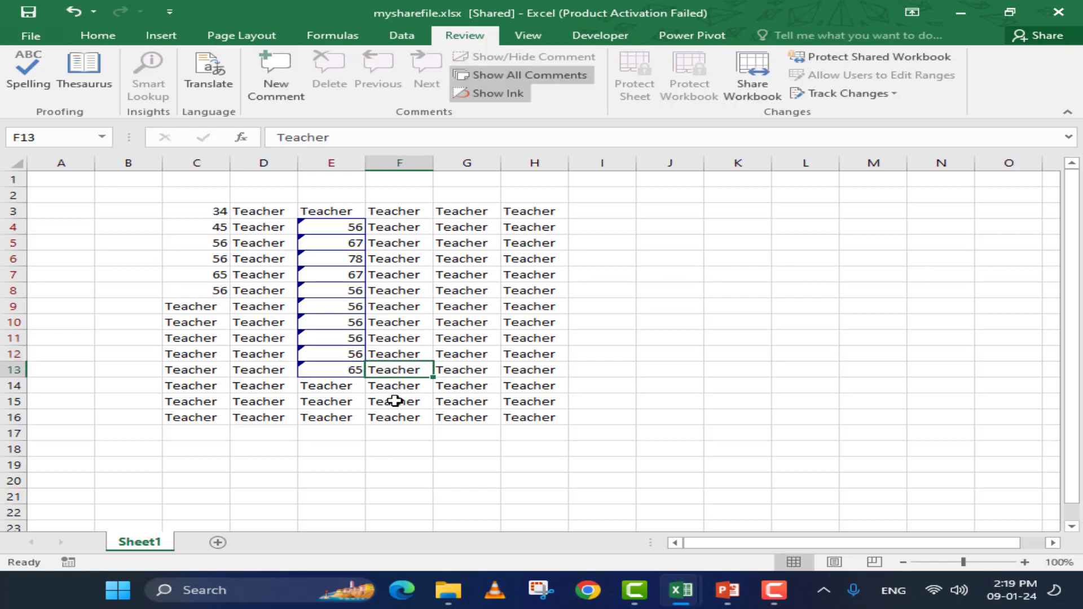
{"action": "type", "text": "5656"}
{"action": "key", "text": "Return"}
{"action": "type", "text": "56"}
{"action": "key", "text": "Return"}
{"action": "type", "text": "5"}
Fill the next cells down column F with 56 each
{"action": "key", "text": "Return"}
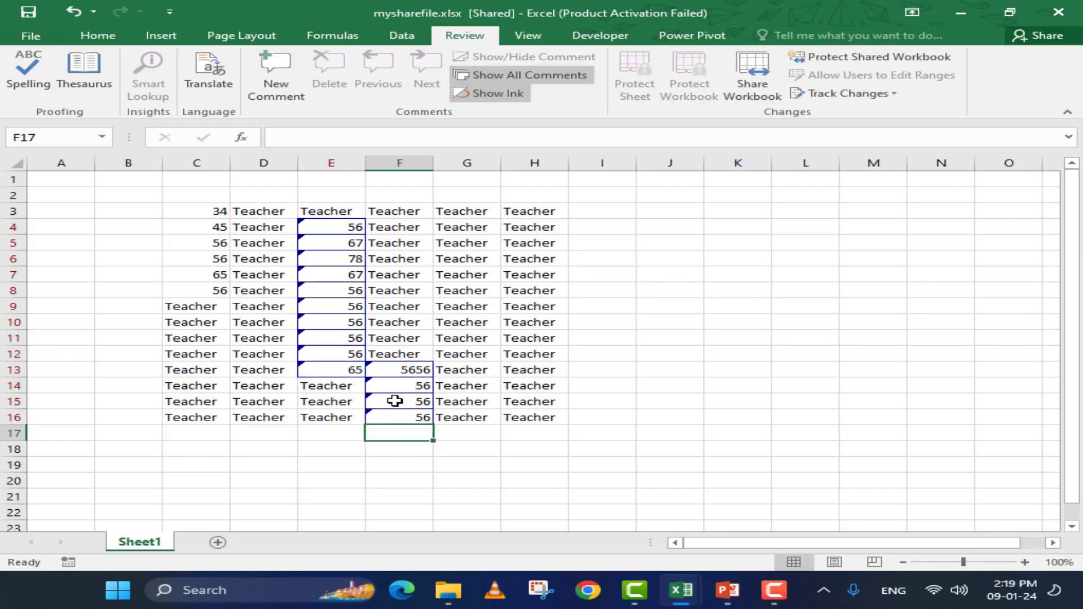
{"action": "type", "text": "56"}
{"action": "key", "text": "Return"}
{"action": "key", "text": "Return"}
{"action": "type", "text": "56"}
{"action": "key", "text": "Return"}
{"action": "type", "text": "56"}
{"action": "key", "text": "Return"}
{"action": "type", "text": "56"}
{"action": "key", "text": "Return"}
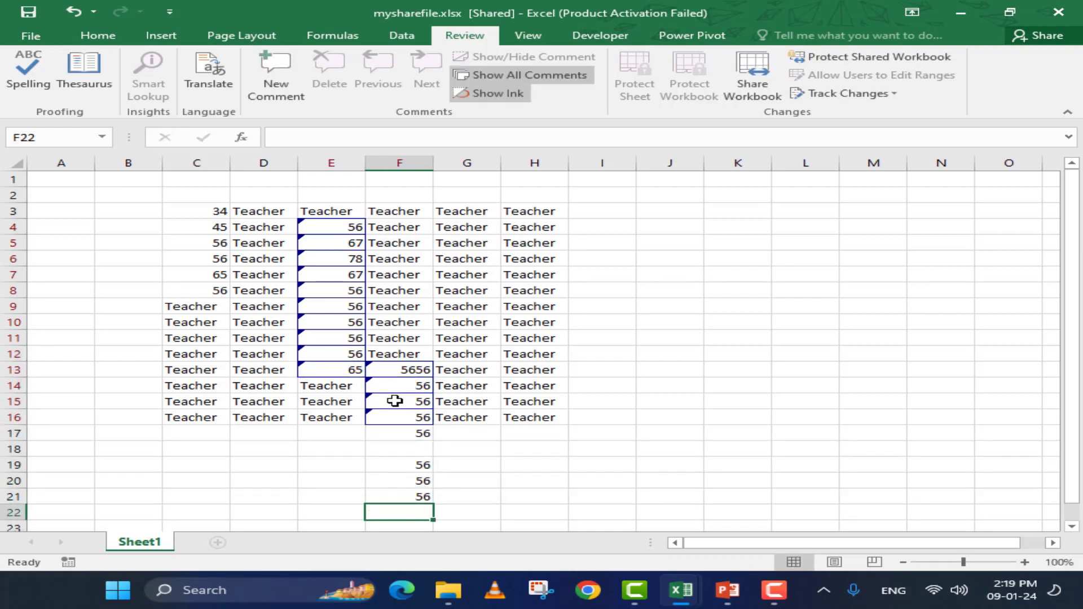
{"action": "left_click", "coordinate": [397, 322]}
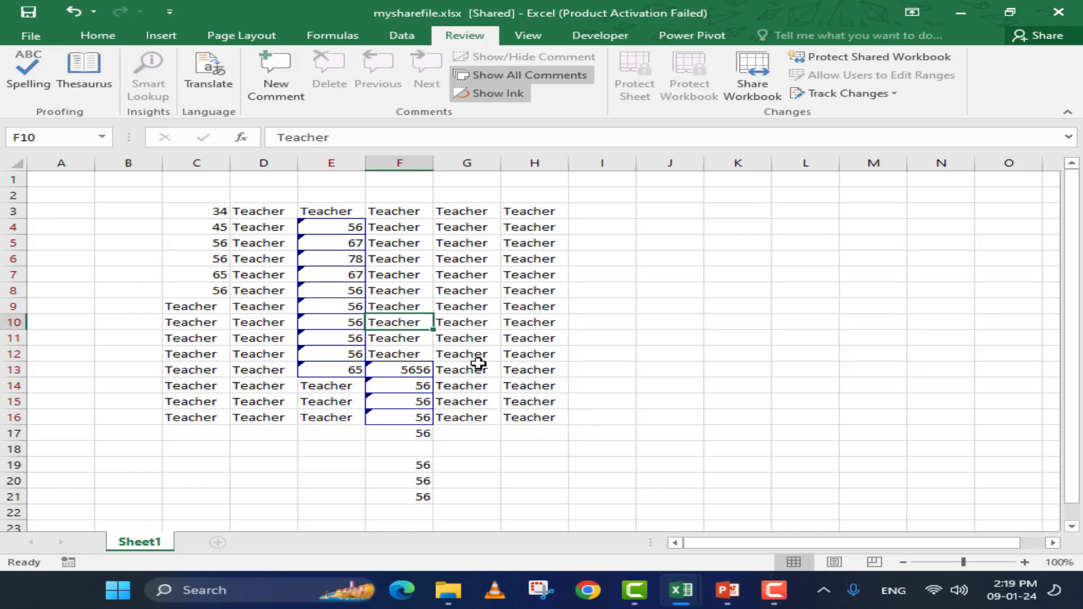
{"action": "left_click", "coordinate": [885, 93]}
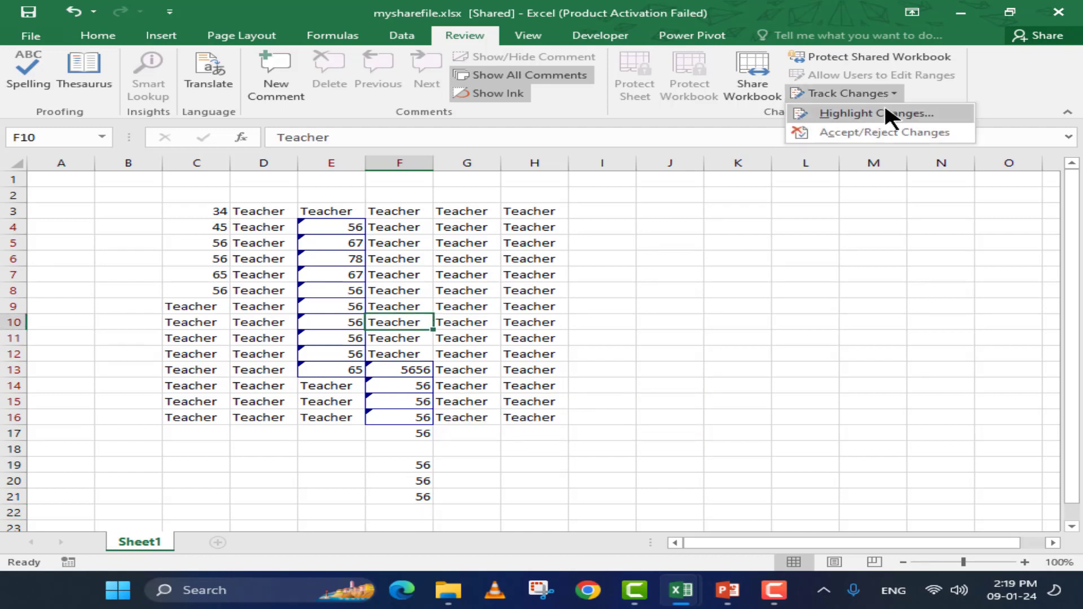
Review changes Not yet reviewed by Everyone in C3:H16 via Accept/Reject Changes
{"action": "left_click", "coordinate": [886, 133]}
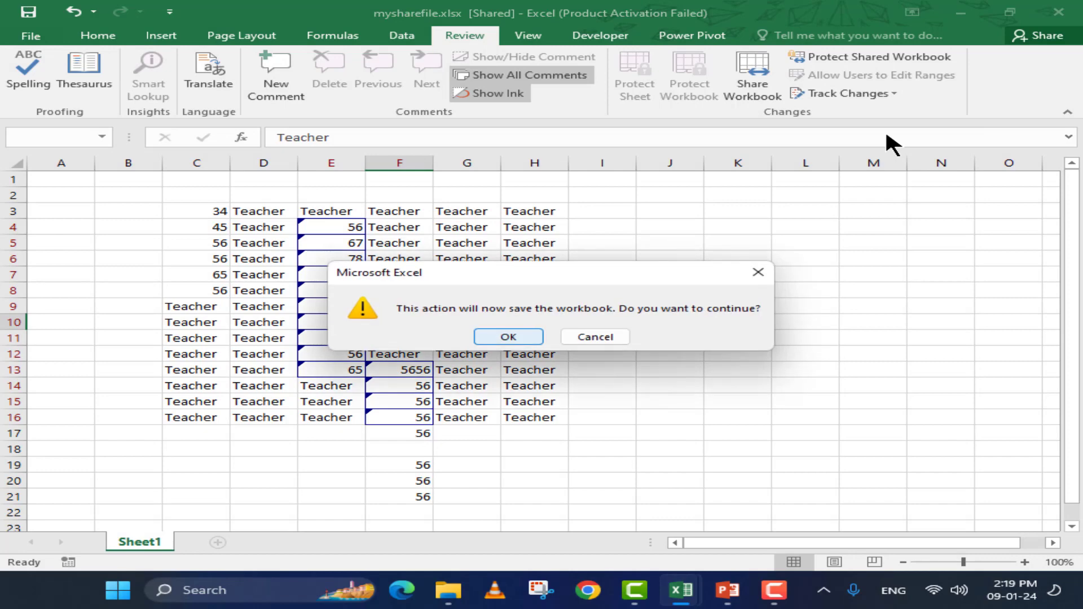
{"action": "key", "text": "Return"}
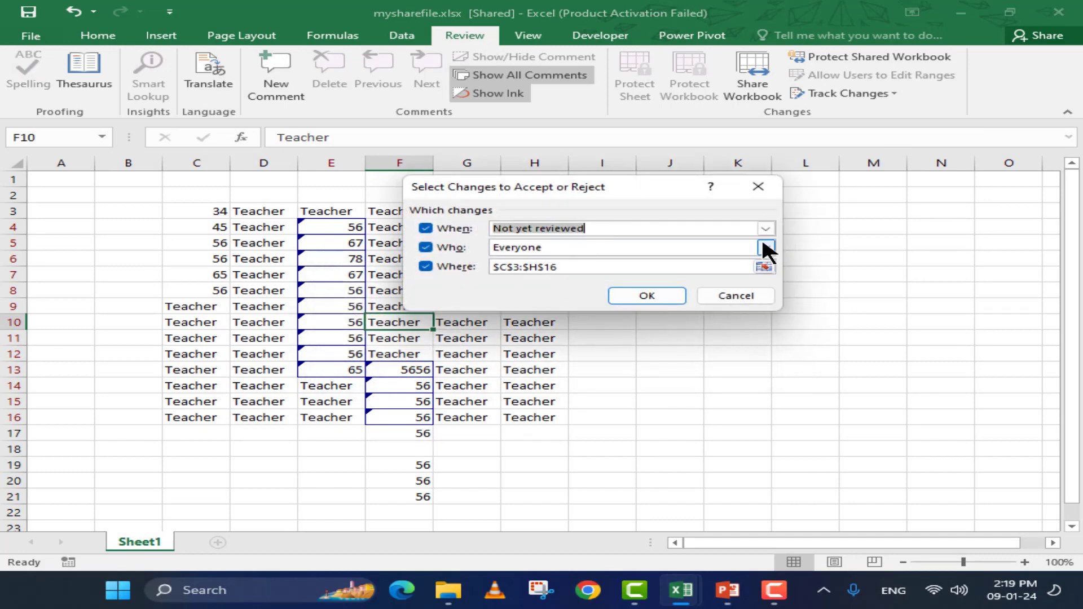
{"action": "left_click", "coordinate": [765, 228]}
{"action": "left_click", "coordinate": [726, 243]}
{"action": "left_click", "coordinate": [628, 248]}
{"action": "left_click", "coordinate": [629, 255]}
{"action": "left_click", "coordinate": [601, 263]}
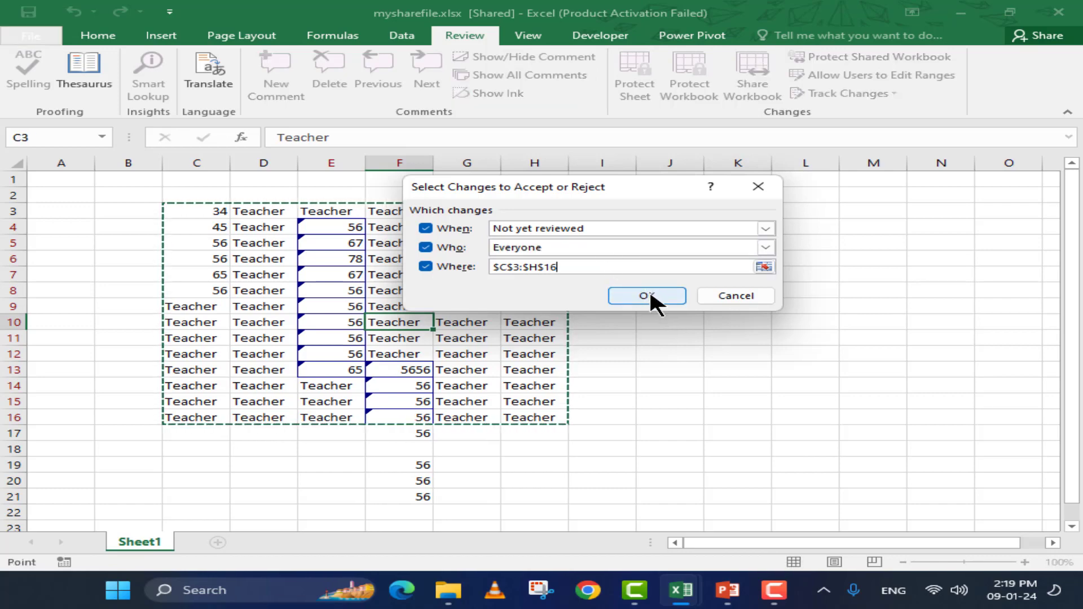
{"action": "left_click", "coordinate": [648, 290]}
{"action": "left_click_drag", "start_coordinate": [560, 199], "coordinate": [572, 171]}
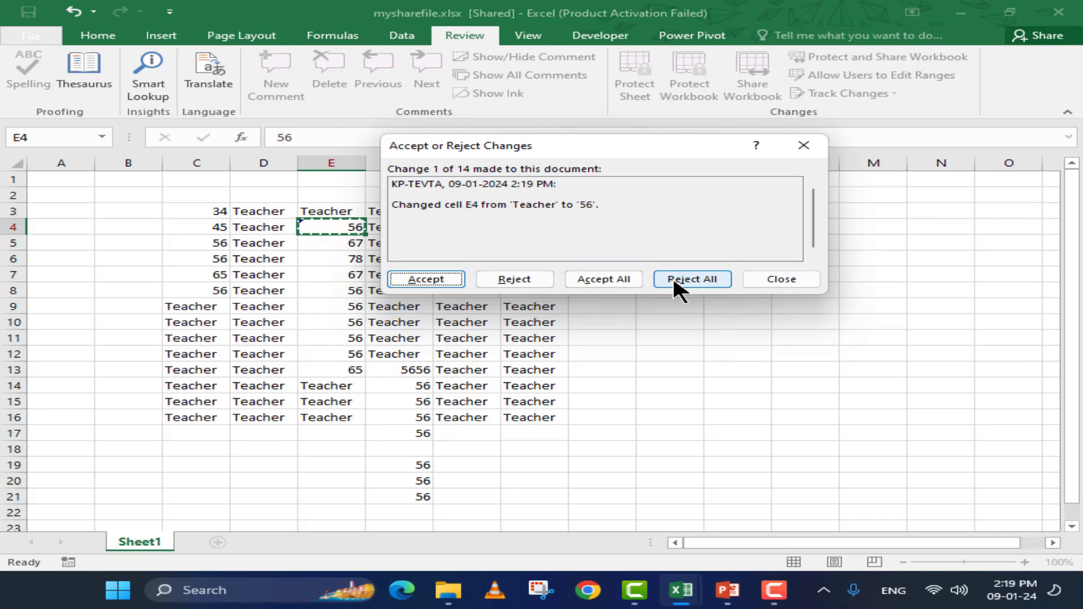
Accept the E4 and E5 changes, then reject all 12 remaining changes
{"action": "left_click", "coordinate": [436, 279]}
{"action": "left_click", "coordinate": [435, 279]}
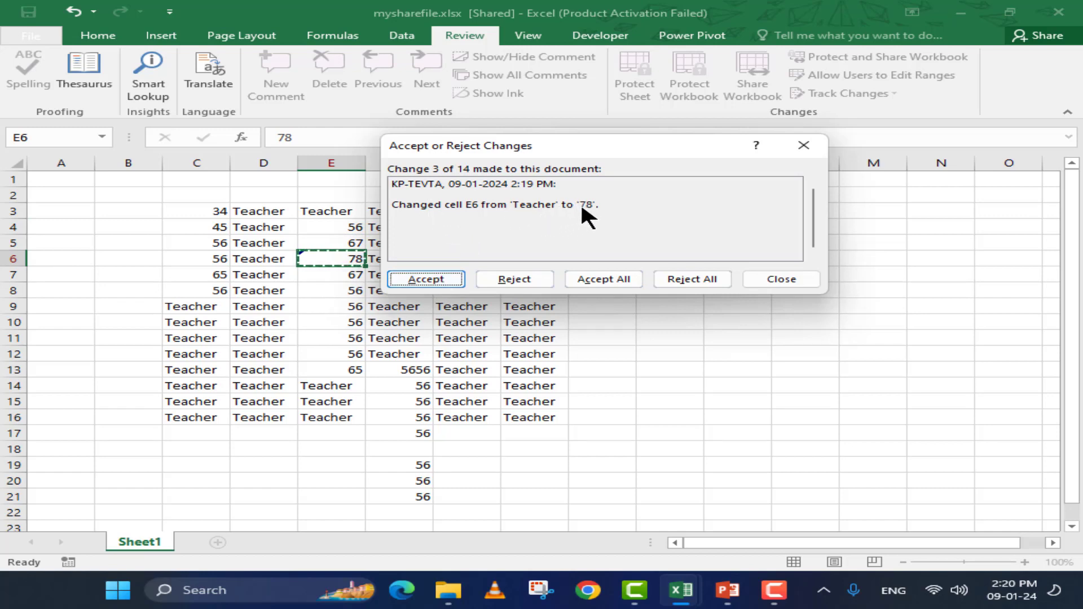
{"action": "left_click", "coordinate": [683, 279]}
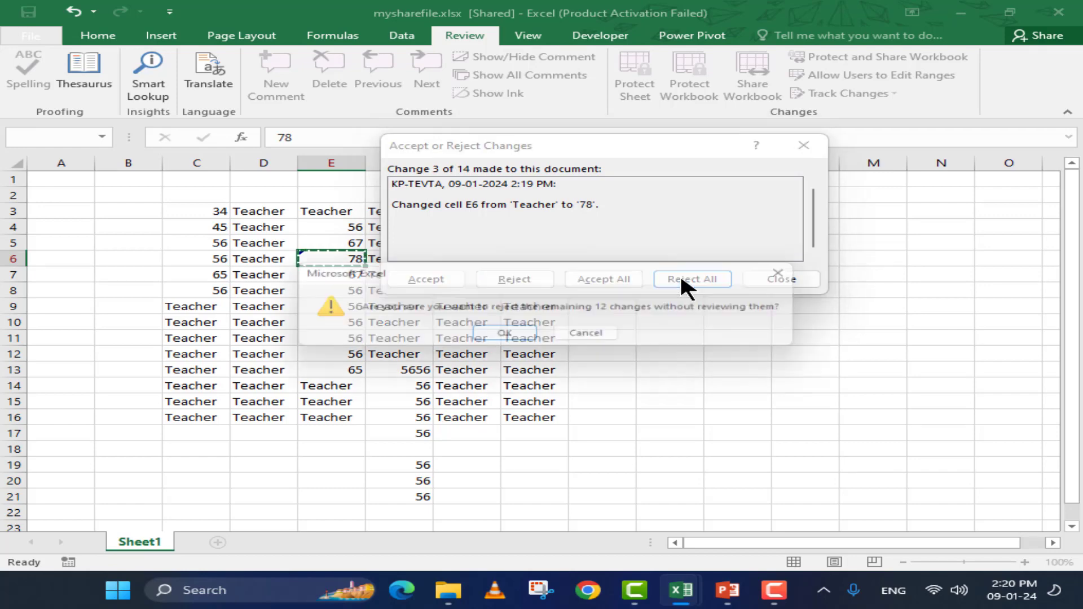
{"action": "left_click", "coordinate": [508, 338]}
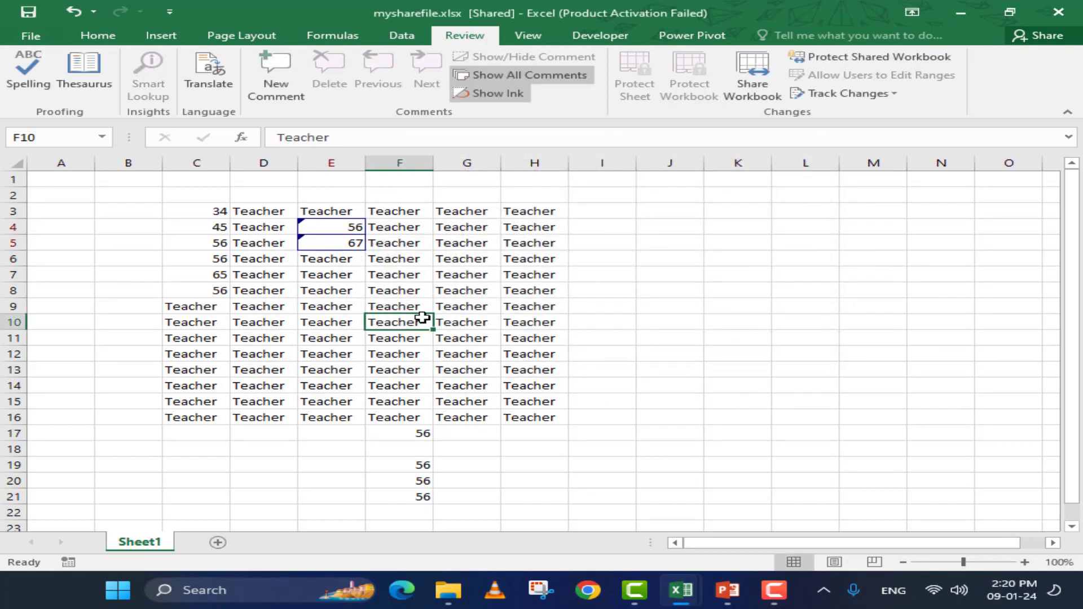